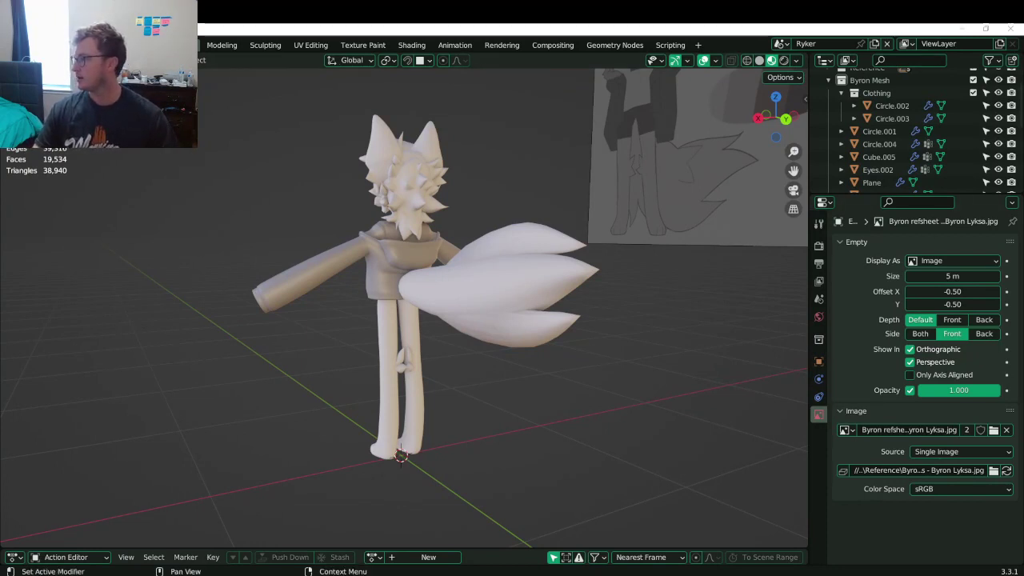
# Save the file and examine the whole character from several angles alongside the reference images
pyautogui.moveTo(511, 286); pyautogui.dragTo(424, 360, button='middle')
pyautogui.hotkey('ctrl', 's')
pyautogui.scroll(3, 486, 345)
pyautogui.scroll(4, 417, 352)
pyautogui.moveTo(376, 320); pyautogui.dragTo(464, 311, button='middle')
pyautogui.scroll(-6, 512, 295)
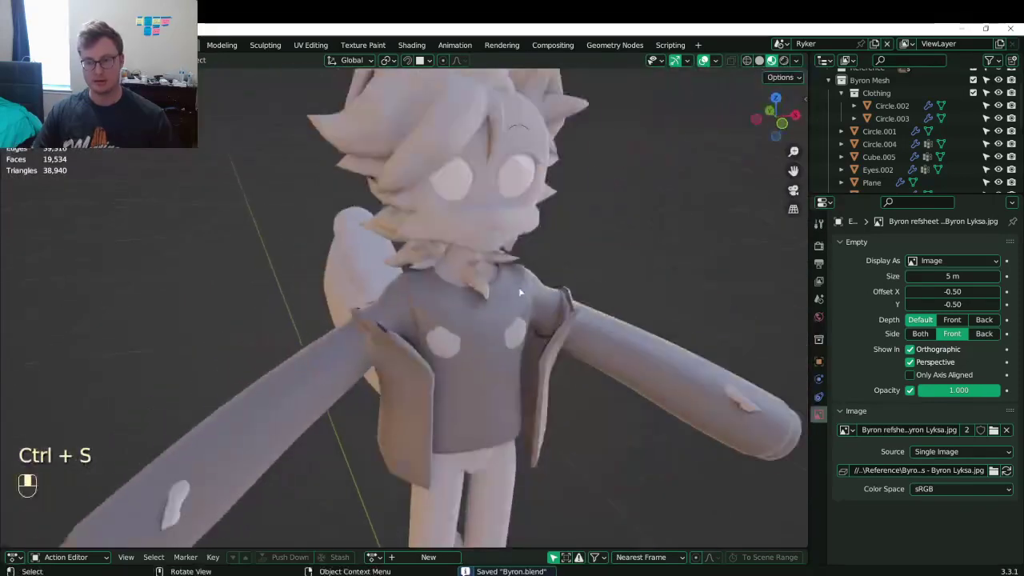
pyautogui.moveTo(521, 293); pyautogui.dragTo(479, 267, button='middle')
pyautogui.scroll(-2, 479, 267)
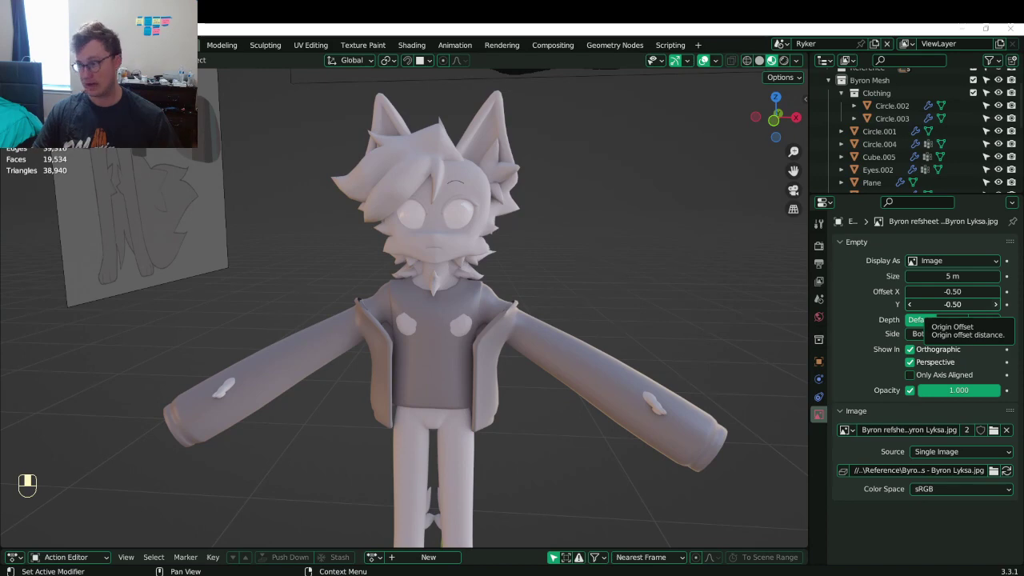
pyautogui.moveTo(757, 398); pyautogui.dragTo(504, 392, button='middle')
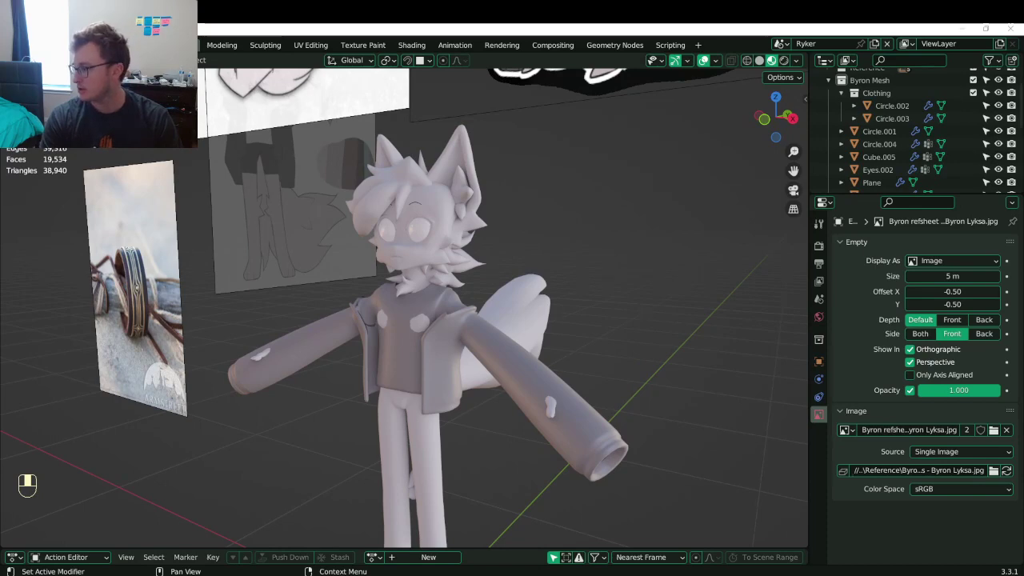
pyautogui.scroll(-6, 300, 246)
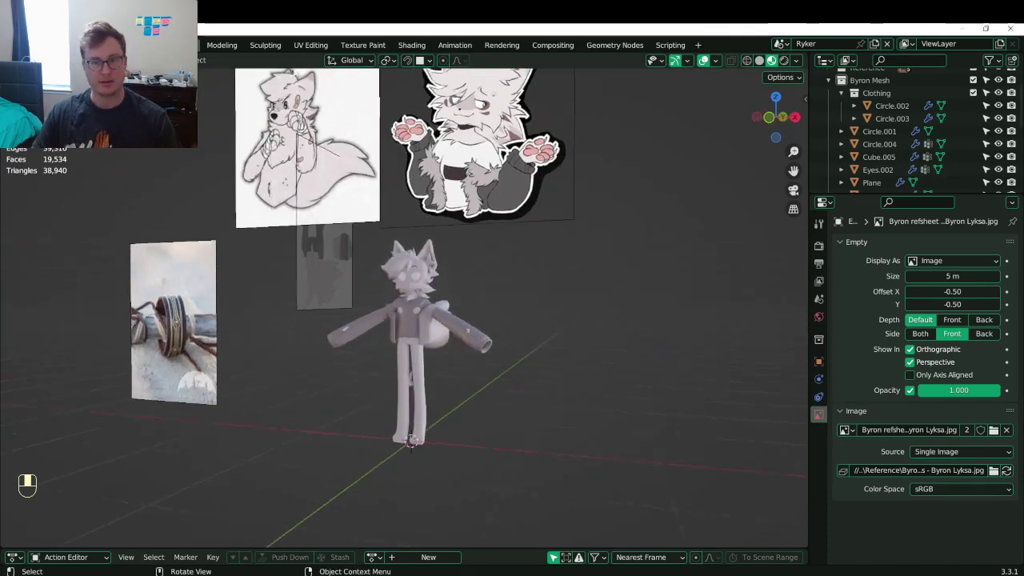
pyautogui.scroll(8, 460, 292)
pyautogui.hotkey('ctrl', 's')
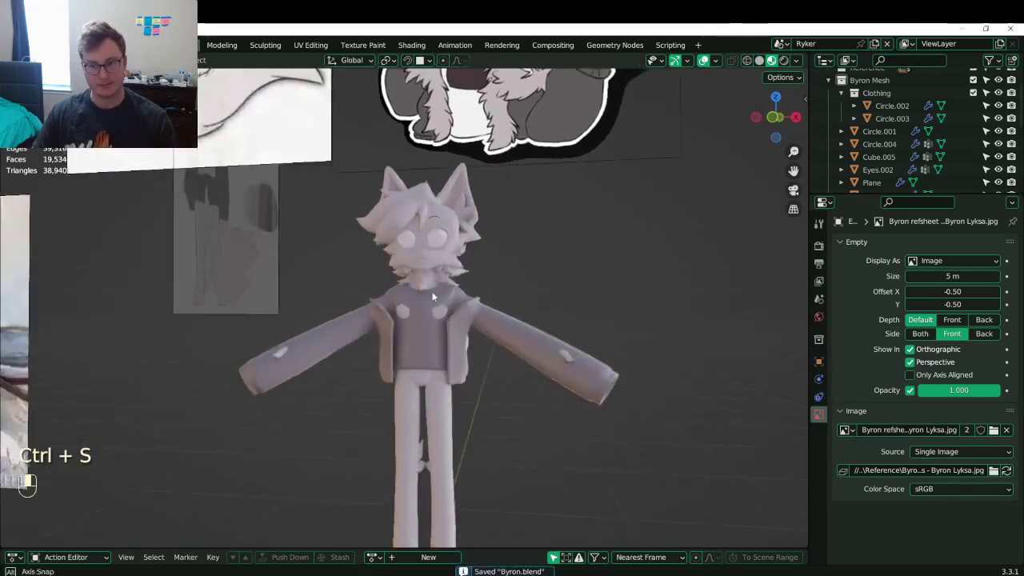
# Select the small fur tuft on the neck below the chin and open its mesh for editing
pyautogui.moveTo(431, 302); pyautogui.dragTo(500, 352, button='middle')
pyautogui.scroll(3, 500, 352)
pyautogui.moveTo(500, 352); pyautogui.dragTo(442, 331, button='middle')
pyautogui.click(440, 331)
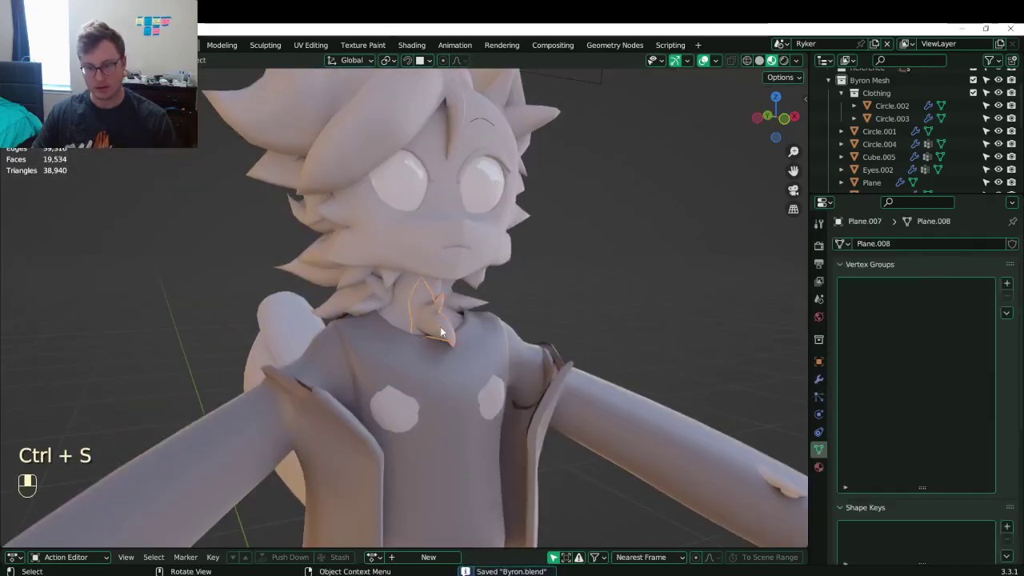
pyautogui.press('KP_1')
pyautogui.scroll(4, 441, 334)
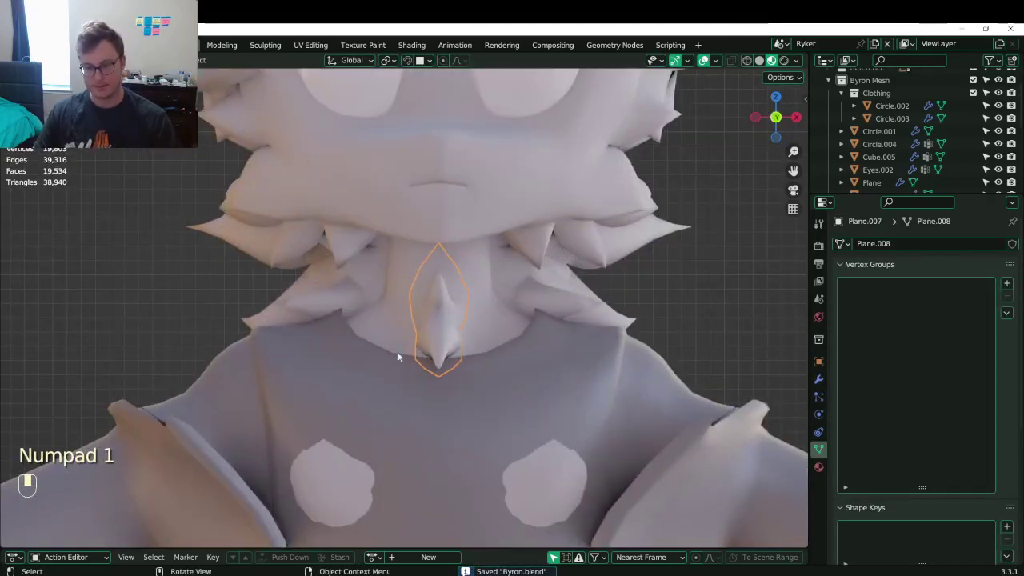
pyautogui.press('Tab')
pyautogui.moveTo(398, 357); pyautogui.dragTo(420, 375, button='middle')
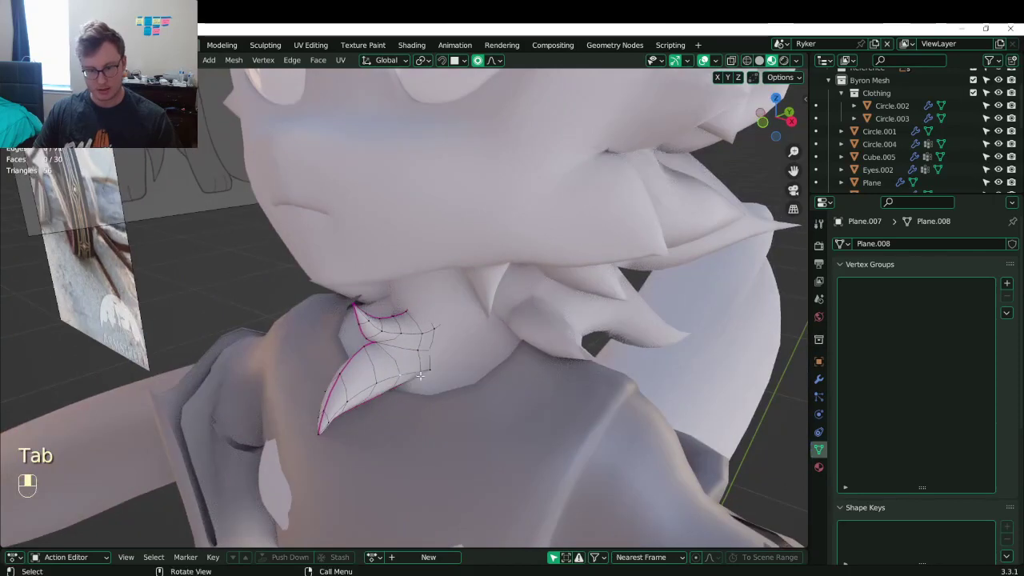
# Move vertices at the back of the neck tuft so its base fits against the neck
pyautogui.press('g')
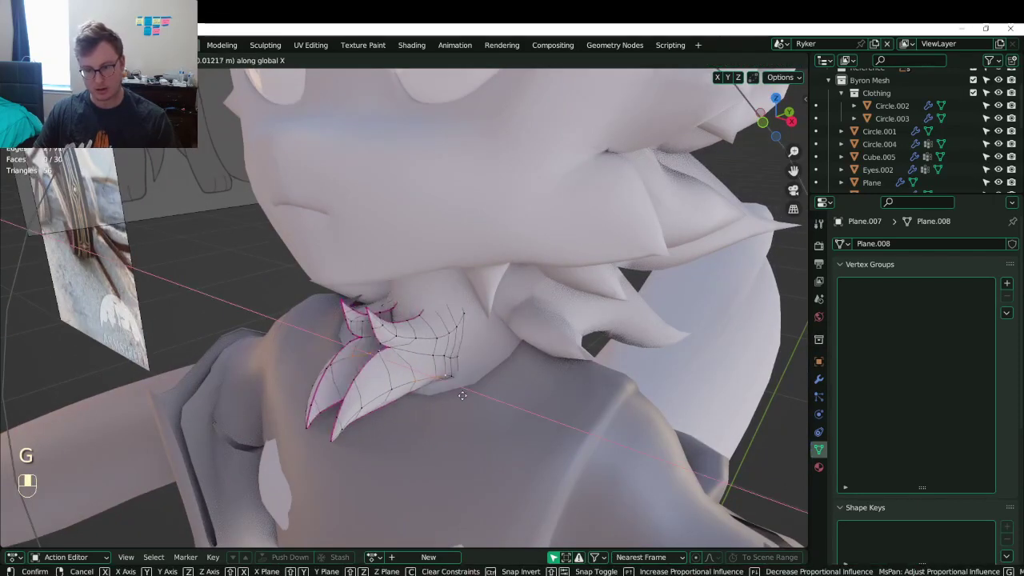
pyautogui.rightClick(462, 395)
pyautogui.press('g')
pyautogui.moveTo(436, 364); pyautogui.dragTo(394, 328, button='middle')
pyautogui.click(453, 380)
pyautogui.click(395, 401)
pyautogui.press('g')
pyautogui.click(397, 394)
# Try adding a loop cut across the neck tuft and inflating it with Shrink/Fatten
pyautogui.press('Tab')
pyautogui.press('Tab')
pyautogui.hotkey('ctrl', 'r')
pyautogui.hotkey('ctrl', 'r')
pyautogui.click(277, 369)
pyautogui.hotkey('alt', 's')
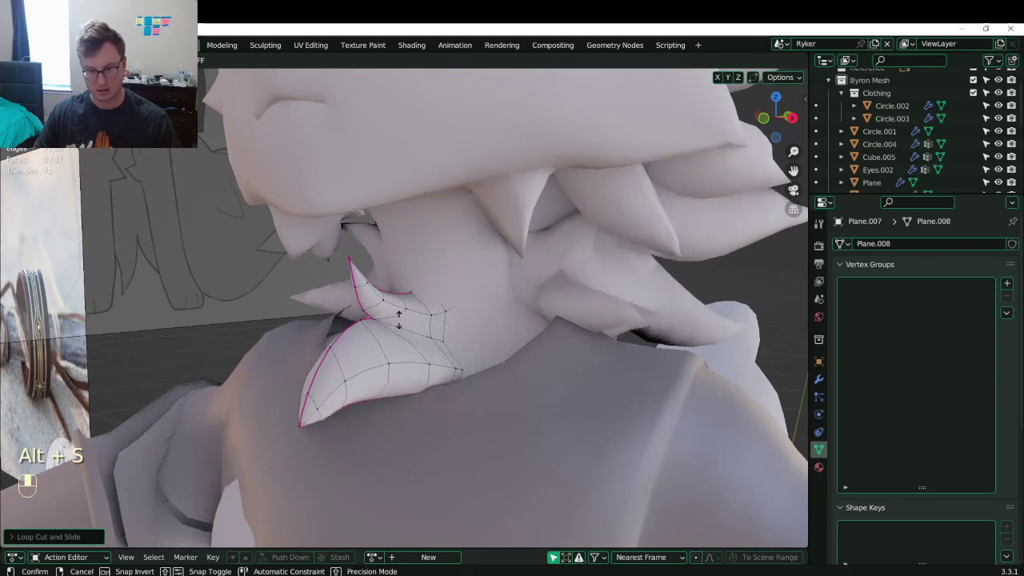
pyautogui.hotkey('ctrl', 'z')
# Finish editing the tuft's mesh and save the file
pyautogui.moveTo(460, 351); pyautogui.dragTo(456, 330, button='middle')
pyautogui.scroll(-5, 464, 348)
pyautogui.press('Tab')
pyautogui.hotkey('ctrl', 's')
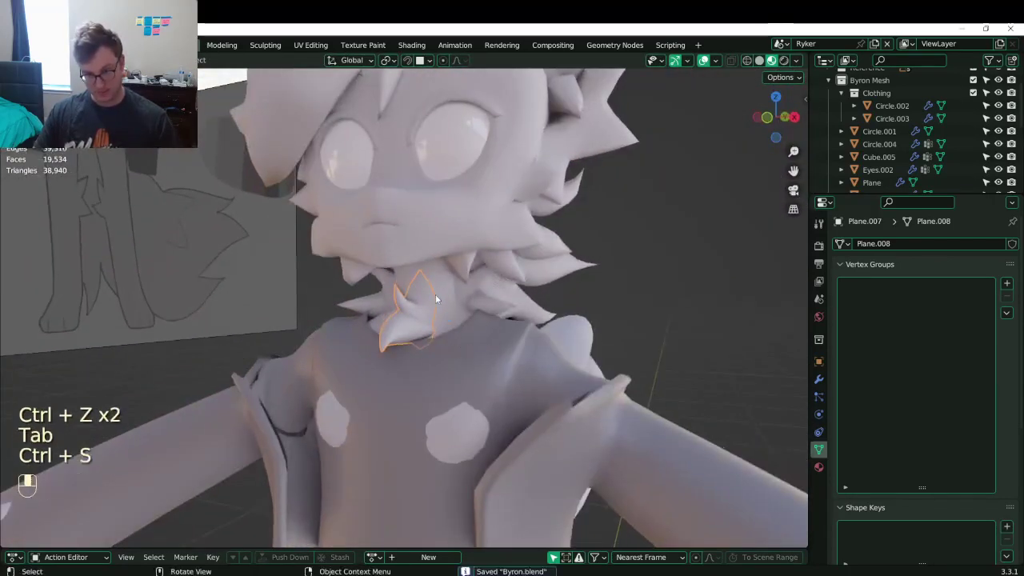
# Isolate the neck tuft in local view and reposition a vertex on its side
pyautogui.scroll(2, 423, 320)
pyautogui.moveTo(436, 294); pyautogui.dragTo(422, 334, button='middle')
pyautogui.scroll(-4, 421, 318)
pyautogui.click(416, 345)
pyautogui.press('/')
pyautogui.press('Tab')
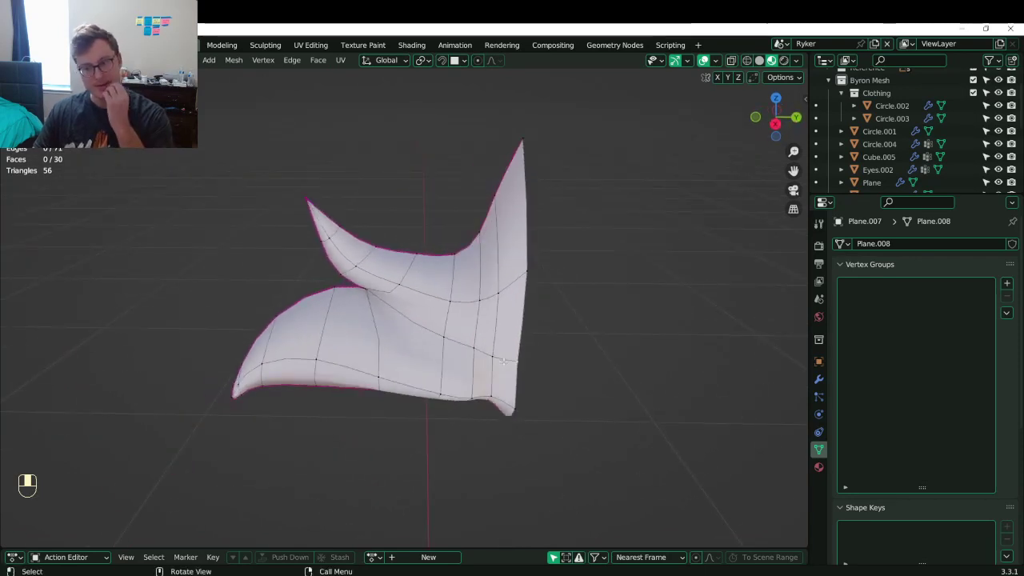
pyautogui.moveTo(502, 360); pyautogui.dragTo(472, 263, button='middle')
pyautogui.press('g')
pyautogui.click(565, 277)
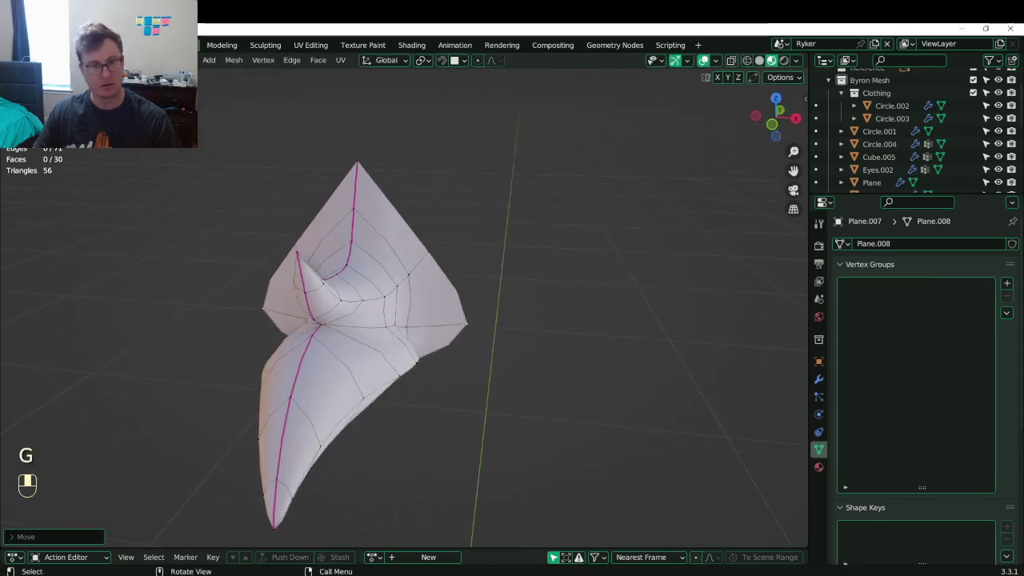
# Extrude two faces on the mirrored side of the tuft outward and scale down the extruded end to start side spikes
pyautogui.click(391, 280)
pyautogui.keyDown('shift'); pyautogui.click(433, 304); pyautogui.keyUp('shift')
pyautogui.moveTo(434, 304)
pyautogui.mouseDown(button='middle')
pyautogui.moveTo(284, 279)
pyautogui.moveTo(440, 292)
pyautogui.mouseUp(button='middle')
pyautogui.press('e')
pyautogui.click(240, 277)
pyautogui.press('s')
pyautogui.click(446, 290)
pyautogui.press('Tab')
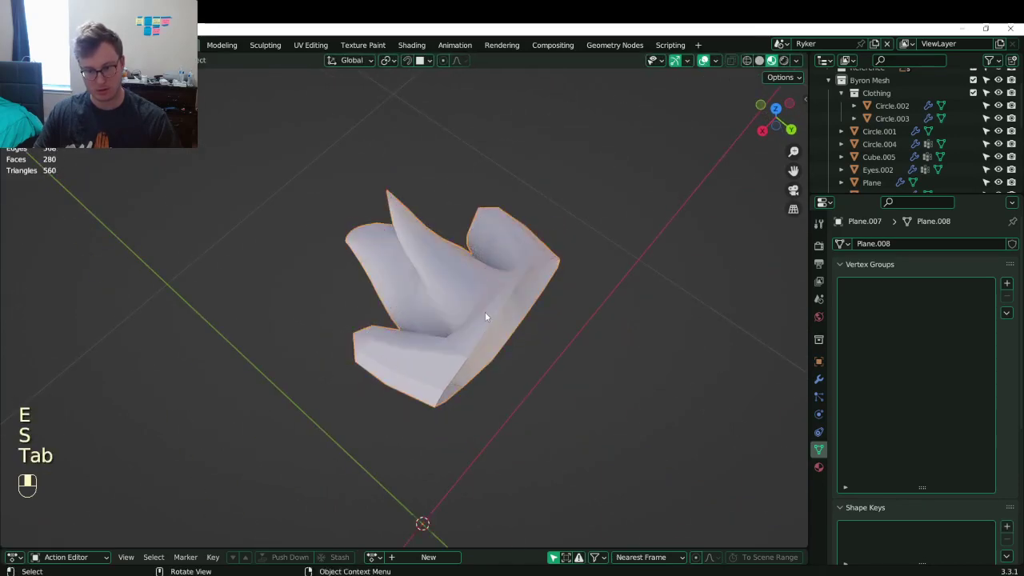
pyautogui.press('Tab')
pyautogui.moveTo(357, 322); pyautogui.dragTo(526, 309, button='middle')
pyautogui.press('s')
pyautogui.click(492, 316)
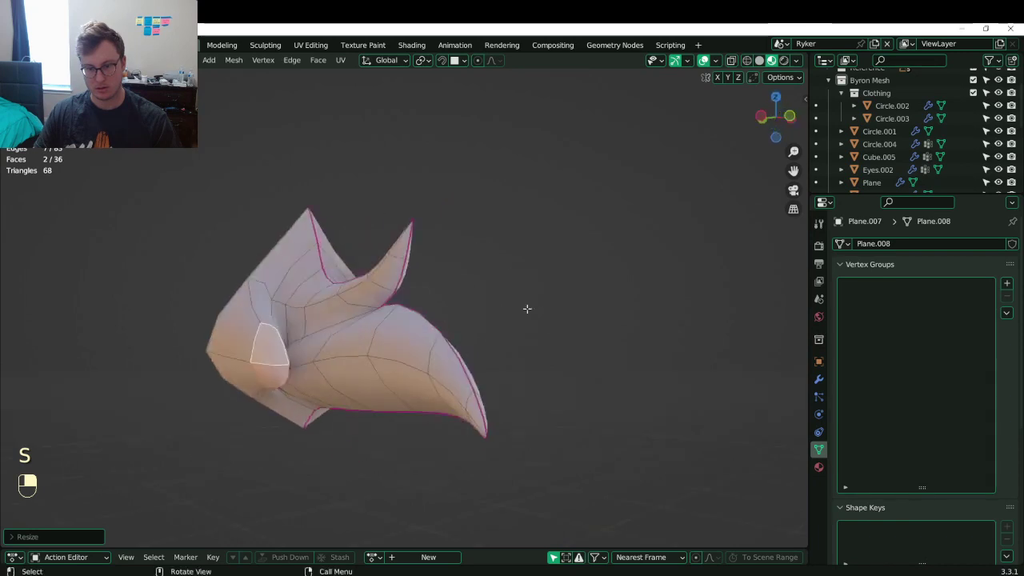
# Extrude the side spikes' ends again, merged into single-point tips, and pull the tips into place
pyautogui.press('e')
pyautogui.click(534, 312)
pyautogui.press('m')
pyautogui.click(534, 313)
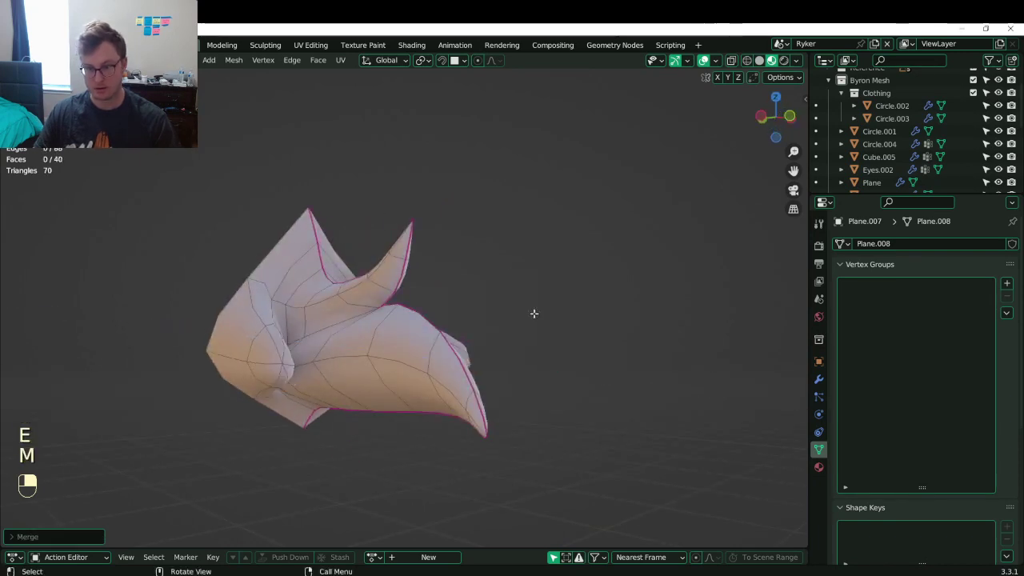
pyautogui.moveTo(534, 313); pyautogui.dragTo(282, 290, button='middle')
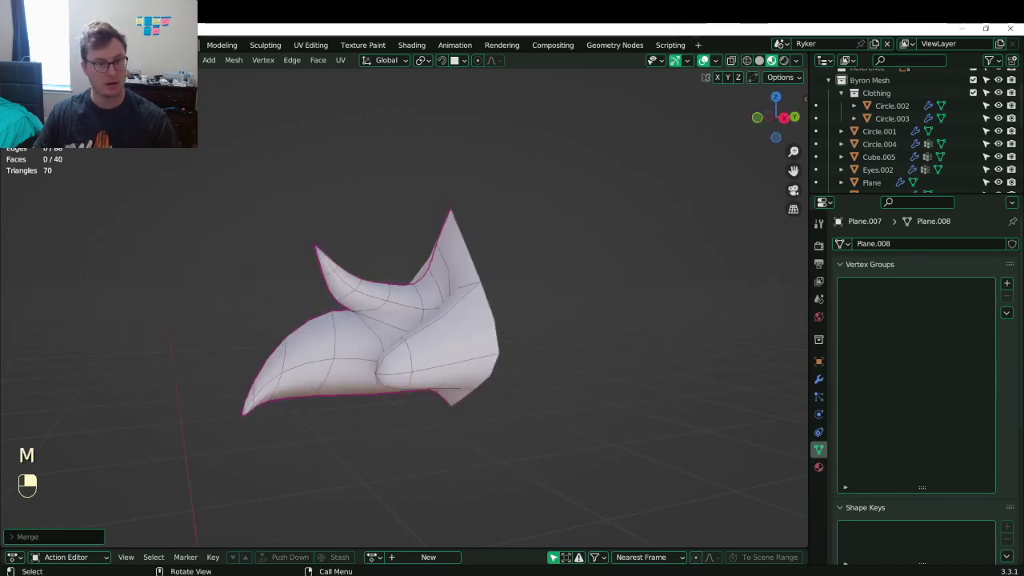
pyautogui.moveTo(412, 388); pyautogui.dragTo(344, 418, button='middle')
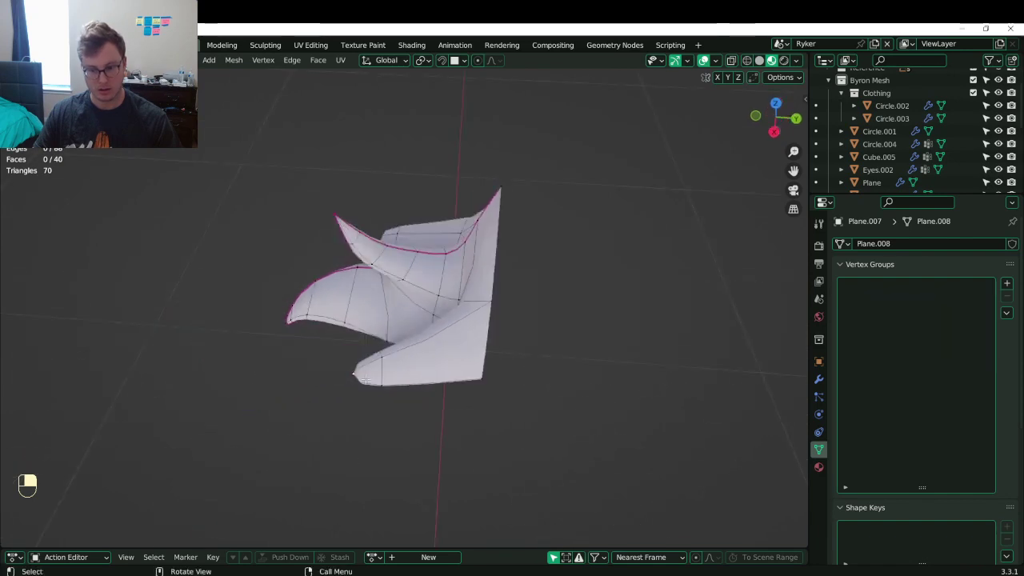
pyautogui.press('g')
pyautogui.click(342, 412)
# Set the mean crease of the side spikes' border edges to 1.00
pyautogui.press('n')
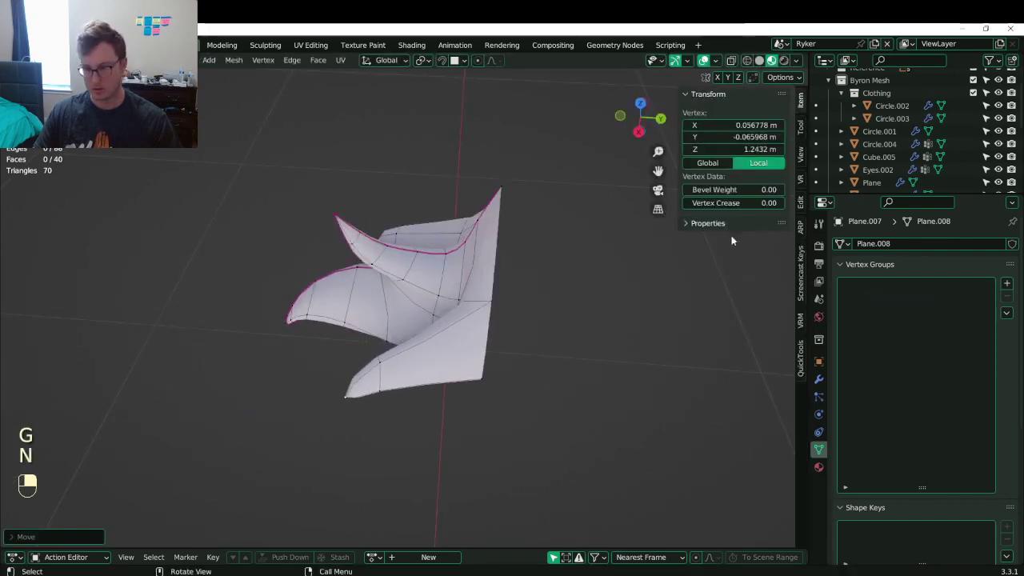
pyautogui.keyDown('alt'); pyautogui.keyDown('shift'); pyautogui.click(440, 309); pyautogui.keyUp('shift'); pyautogui.keyUp('alt')
pyautogui.moveTo(441, 310); pyautogui.dragTo(507, 205, button='middle')
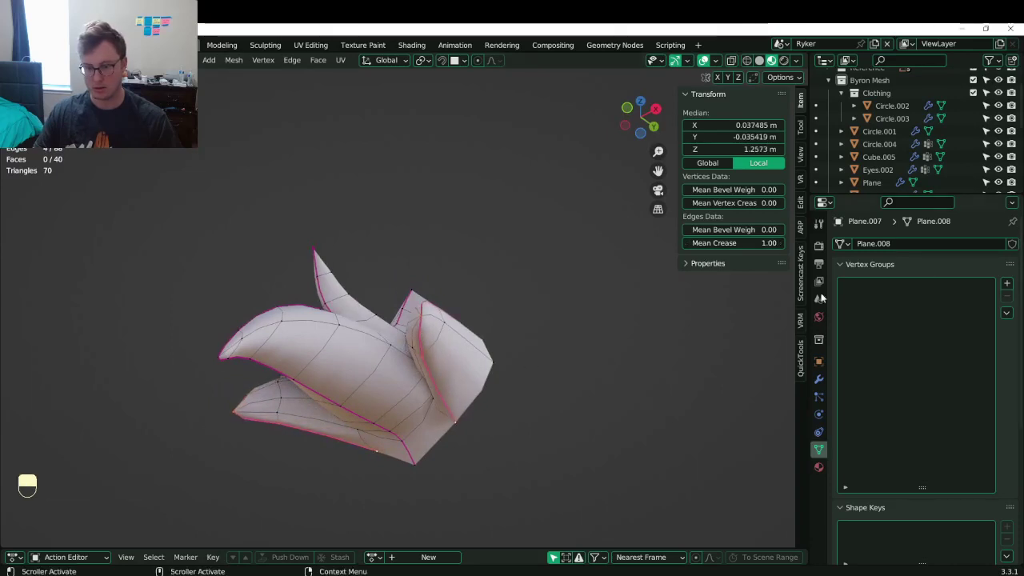
# Move the tip vertices of the side spikes outward and down to lengthen them
pyautogui.moveTo(1, 336); pyautogui.dragTo(550, 339, button='middle')
pyautogui.click(452, 329)
pyautogui.press('g')
pyautogui.click(554, 381)
pyautogui.moveTo(549, 384); pyautogui.dragTo(455, 386, button='middle')
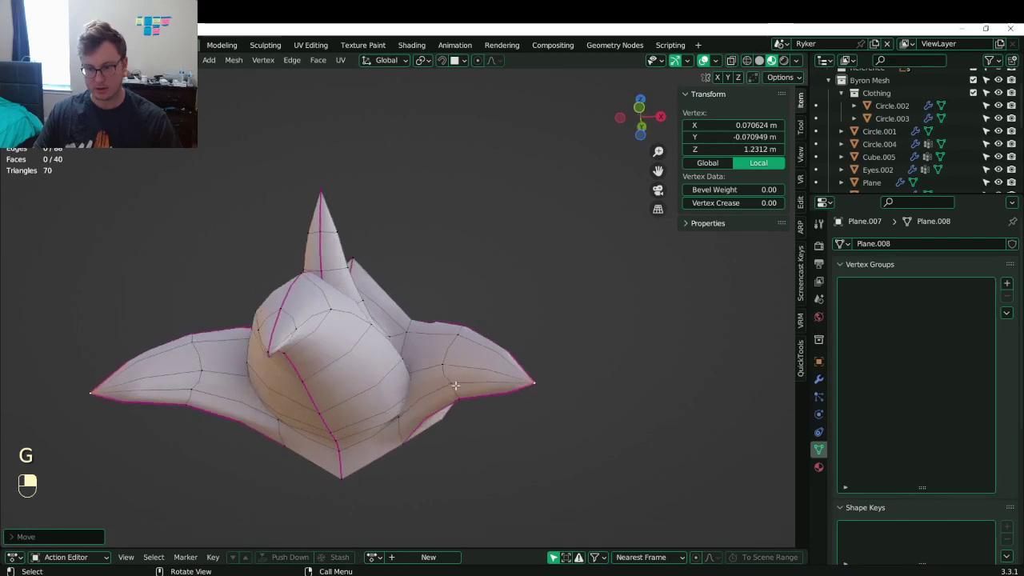
# Round the edge loop around the side spikes using To Sphere with factor 1.000
pyautogui.keyDown('alt'); pyautogui.keyDown('shift'); pyautogui.click(463, 376); pyautogui.keyUp('shift'); pyautogui.keyUp('alt')
pyautogui.hotkey('shift', 'alt', 's')
pyautogui.click(512, 289)
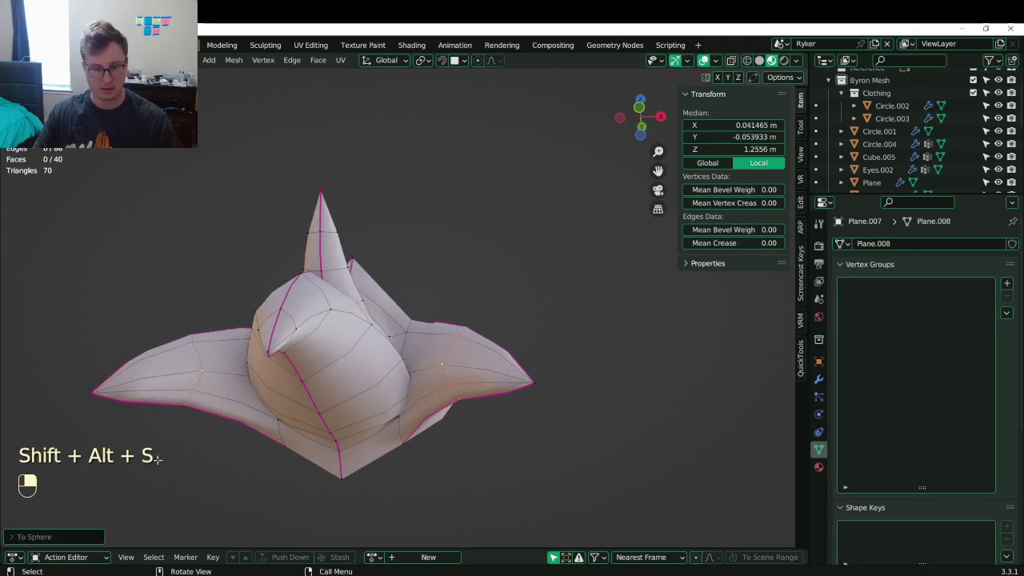
pyautogui.click(70, 535)
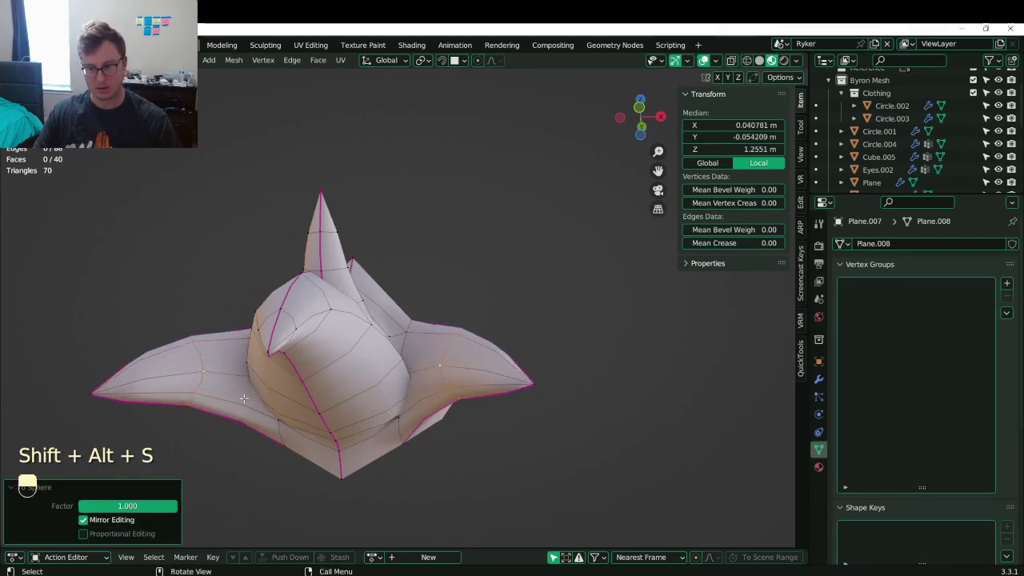
# Move a vertex on the side spikes to refine their profile
pyautogui.moveTo(244, 397); pyautogui.dragTo(484, 376, button='middle')
pyautogui.click(431, 366)
pyautogui.press('g')
pyautogui.click(415, 408)
# Set the crease of the side spikes' lower edges to 0.00 and crease only the segment near the tips
pyautogui.keyDown('alt'); pyautogui.keyDown('shift'); pyautogui.click(498, 420); pyautogui.keyUp('shift'); pyautogui.keyUp('alt')
pyautogui.press('x')
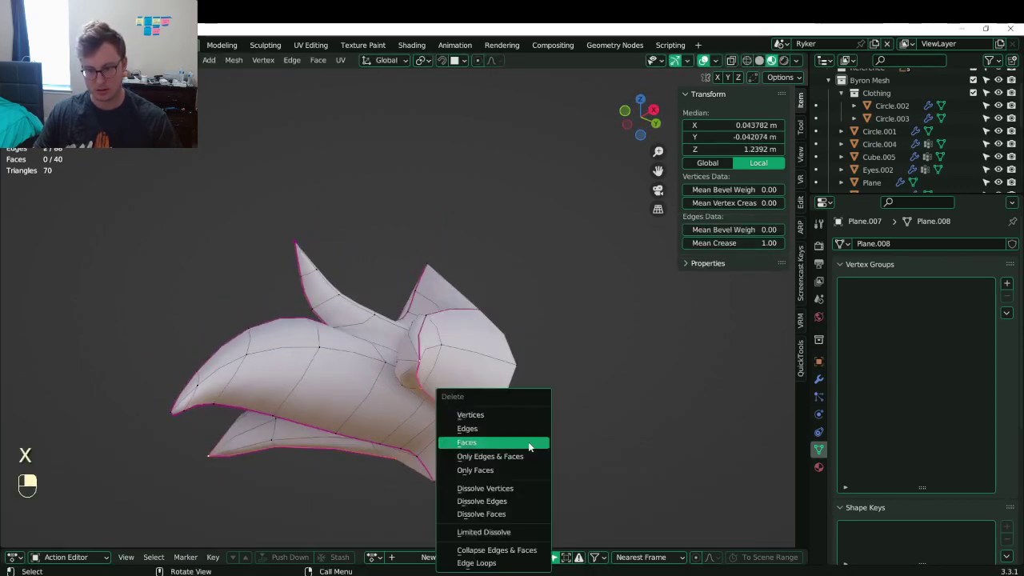
pyautogui.click(536, 516)
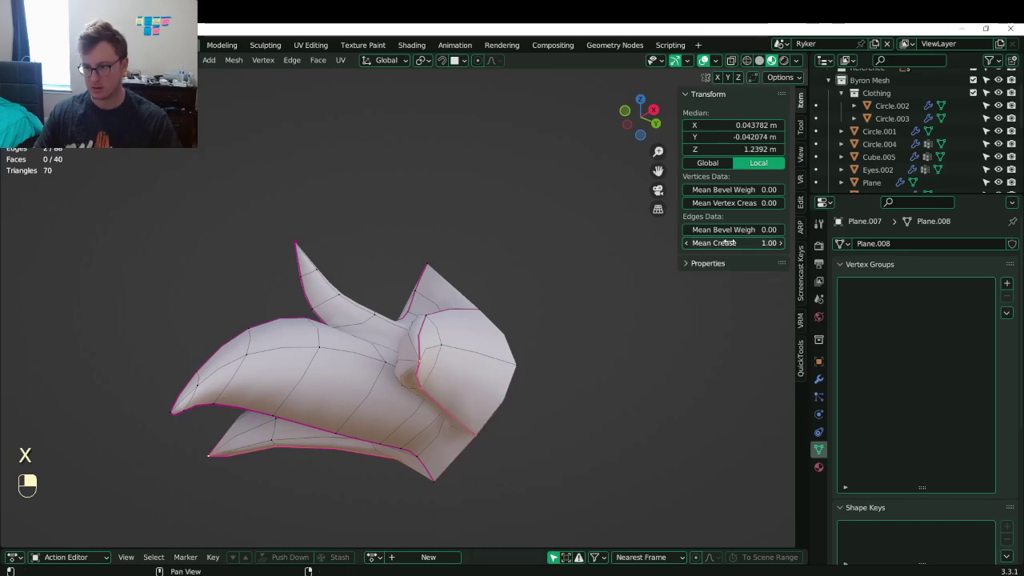
pyautogui.moveTo(730, 242); pyautogui.dragTo(648, 244)
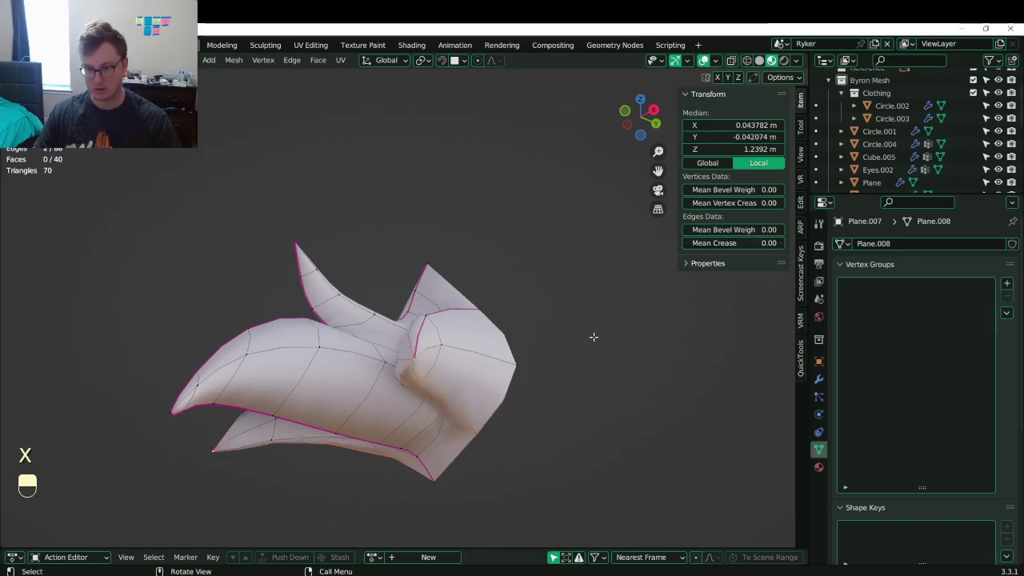
pyautogui.moveTo(534, 366); pyautogui.dragTo(600, 356, button='middle')
pyautogui.keyDown('alt'); pyautogui.keyDown('shift'); pyautogui.click(496, 357); pyautogui.keyUp('shift'); pyautogui.keyUp('alt')
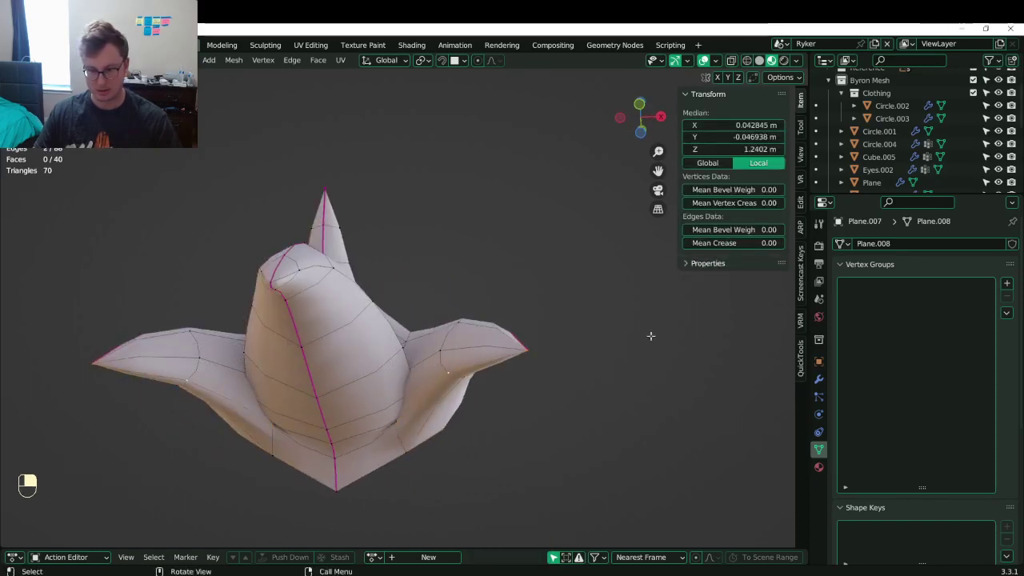
pyautogui.moveTo(751, 241); pyautogui.dragTo(832, 241)
# Reposition individual vertices along the side spikes and near their base to smooth their shape
pyautogui.moveTo(495, 344); pyautogui.dragTo(500, 427, button='middle')
pyautogui.click(426, 325)
pyautogui.press('g')
pyautogui.click(450, 359)
pyautogui.keyDown('alt'); pyautogui.keyDown('shift'); pyautogui.click(432, 372); pyautogui.keyUp('shift'); pyautogui.keyUp('alt')
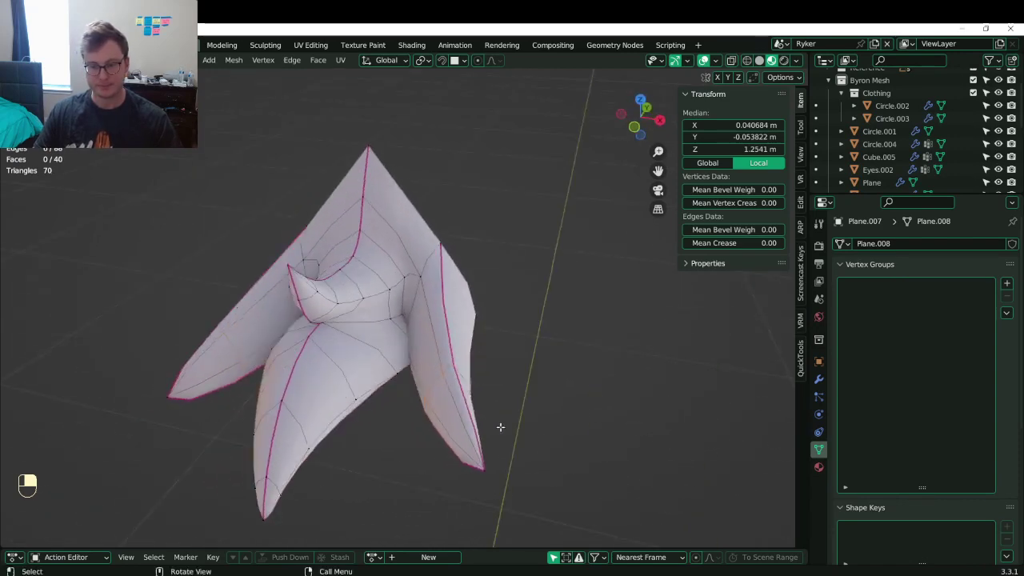
pyautogui.click(447, 371)
pyautogui.moveTo(447, 371); pyautogui.dragTo(354, 408, button='middle')
pyautogui.press('g')
pyautogui.click(465, 320)
pyautogui.click(467, 303)
pyautogui.press('g')
pyautogui.click(473, 302)
# Leave local view and move the side spikes' tips by about 0.004 m in Y and 0.005 m in Z
pyautogui.press('Tab')
pyautogui.press('/')
pyautogui.moveTo(408, 357); pyautogui.dragTo(336, 369, button='middle')
pyautogui.scroll(2, 475, 365)
pyautogui.press('Tab')
pyautogui.press('g')
pyautogui.click(318, 385)
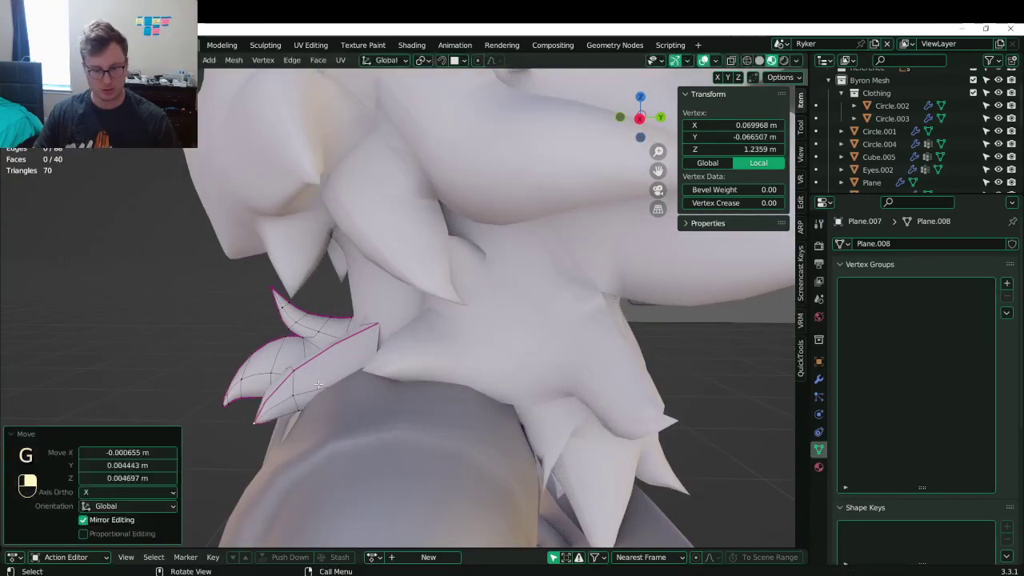
# Grow the selection over the side spikes, then move and scale them to sit against the neck
pyautogui.press('ctrl+KP_Add')
pyautogui.press('g')
pyautogui.click(336, 352)
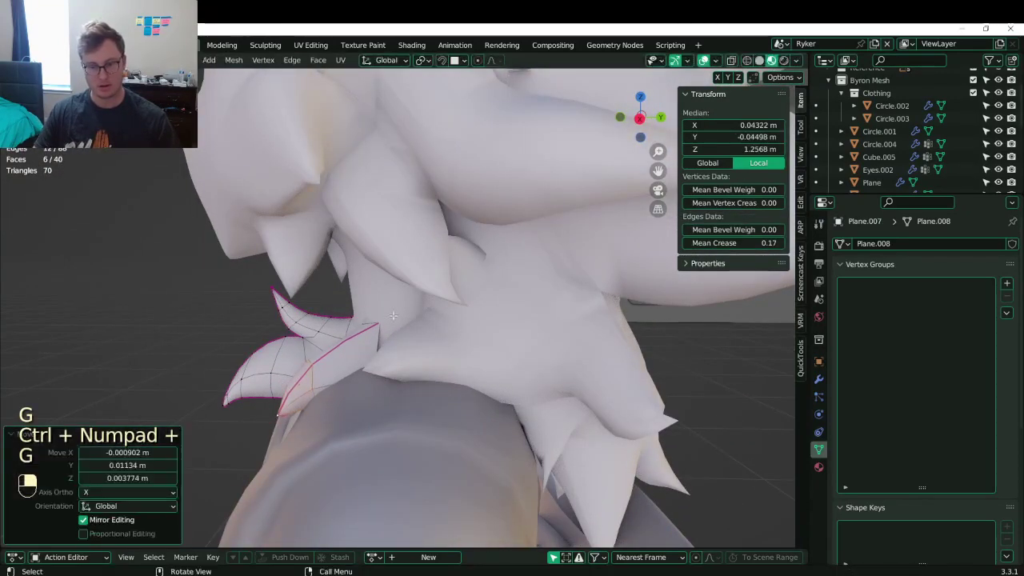
pyautogui.press('s')
pyautogui.click(373, 341)
pyautogui.press('g')
pyautogui.click(390, 339)
pyautogui.moveTo(390, 339); pyautogui.dragTo(495, 355, button='middle')
pyautogui.press('g')
pyautogui.click(466, 390)
# Add one centred loop cut across the side spikes and round it with To Sphere
pyautogui.scroll(-3, 496, 355)
pyautogui.hotkey('ctrl', 'r')
pyautogui.click(484, 356)
pyautogui.rightClick(484, 356)
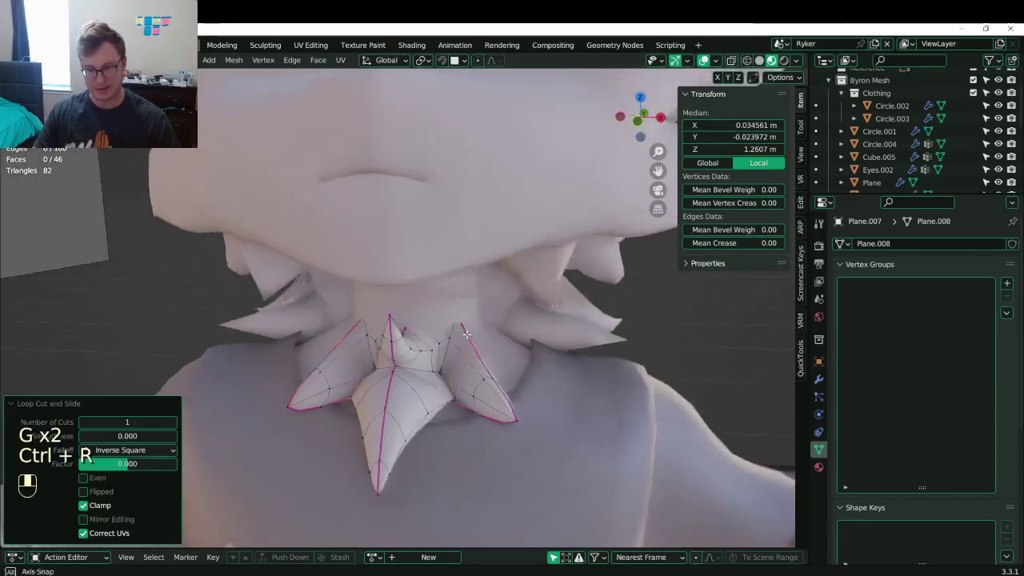
pyautogui.scroll(3, 480, 347)
pyautogui.hotkey('shift', 'alt', 's')
pyautogui.click(478, 326)
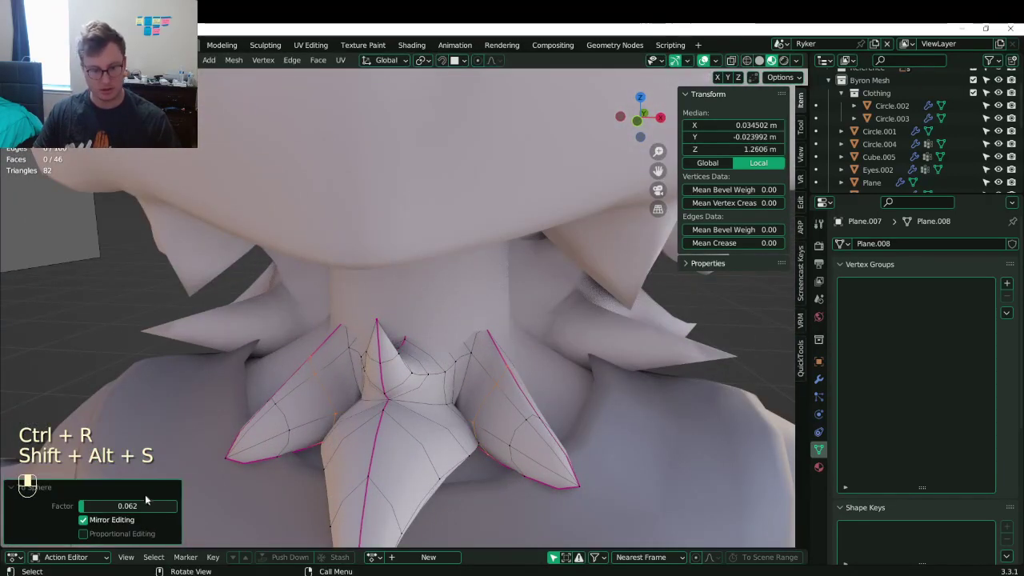
pyautogui.moveTo(145, 500); pyautogui.dragTo(192, 500)
# Adjust the new loop's vertices on the side spikes and finish editing the mesh
pyautogui.moveTo(565, 355); pyautogui.dragTo(546, 332, button='middle')
pyautogui.click(485, 384)
pyautogui.press('g')
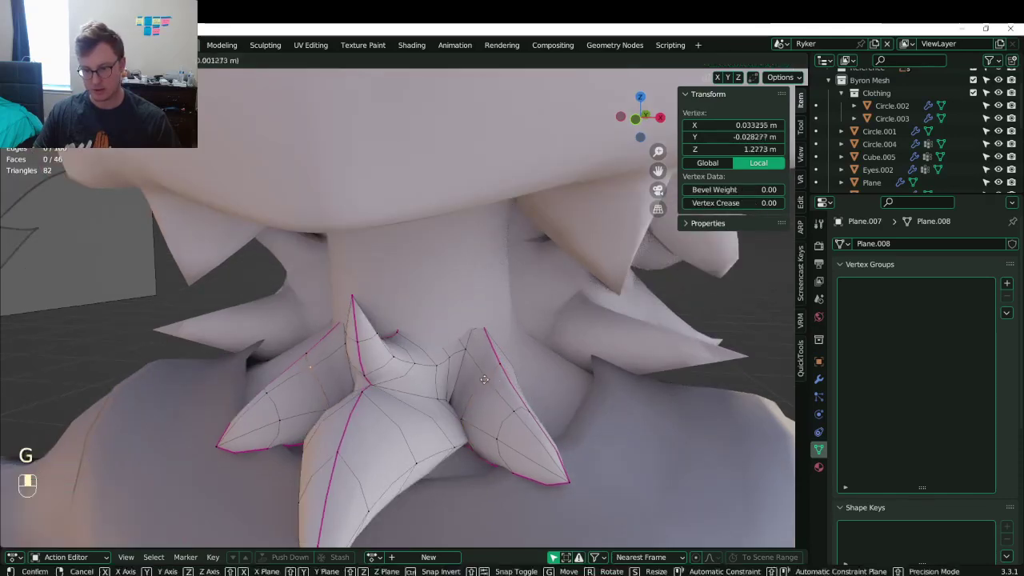
pyautogui.click(475, 378)
pyautogui.moveTo(538, 368); pyautogui.dragTo(456, 352, button='middle')
pyautogui.click(490, 370)
pyautogui.press('Tab')
# Reposition a mirrored vertex near the base of the side spikes so that it fits the neck
pyautogui.scroll(-6, 432, 340)
pyautogui.moveTo(404, 332); pyautogui.dragTo(460, 355, button='middle')
pyautogui.scroll(6, 460, 355)
pyautogui.click(415, 408)
pyautogui.moveTo(415, 407); pyautogui.dragTo(460, 385, button='middle')
pyautogui.press('Tab')
# Move the side spikes' rear base vertex about 0.019 m in Y with proportional editing
pyautogui.click(414, 413)
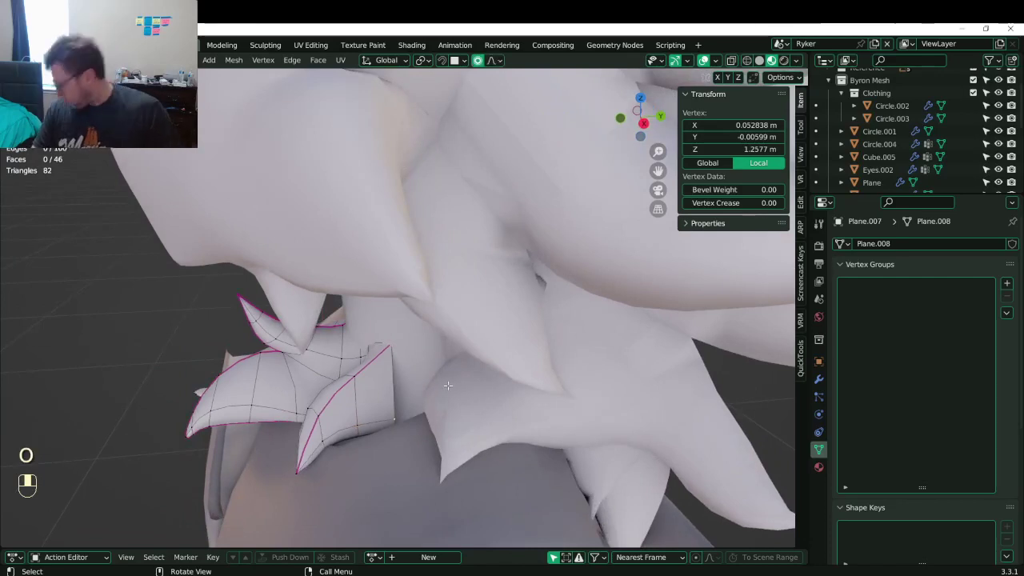
pyautogui.moveTo(448, 385); pyautogui.dragTo(400, 387, button='middle')
pyautogui.press('g')
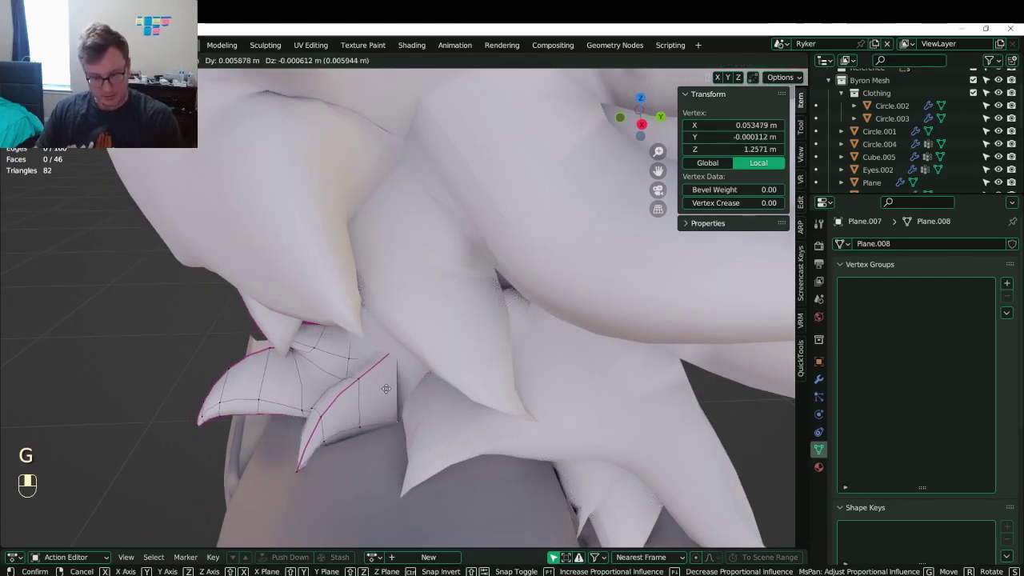
pyautogui.scroll(6, 386, 389)
pyautogui.click(418, 384)
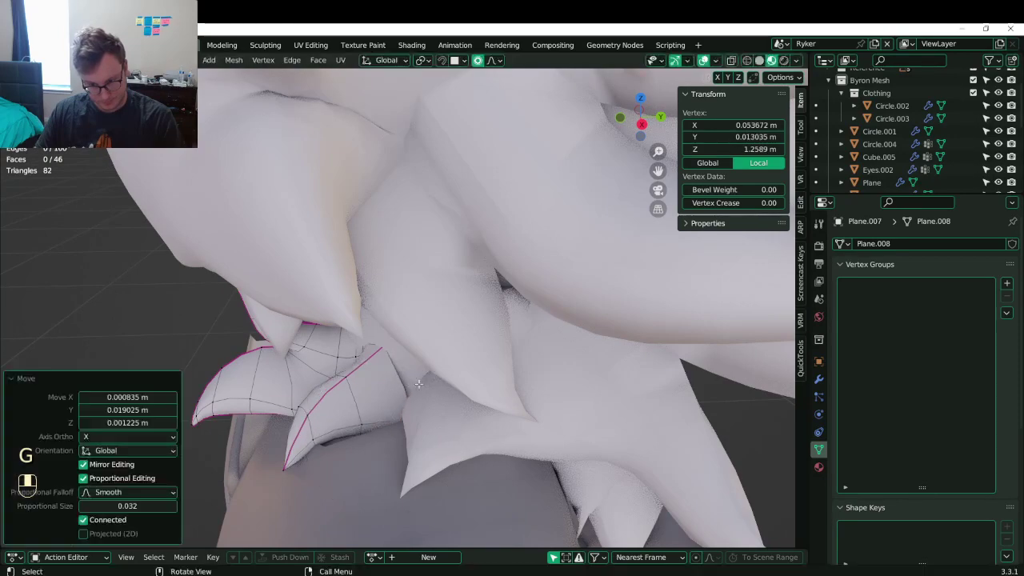
# Lower the side spikes' rear base vertex, then turn off proportional editing and adjust the base edge
pyautogui.moveTo(418, 384); pyautogui.dragTo(441, 366, button='middle')
pyautogui.press('g')
pyautogui.click(379, 390)
pyautogui.press('o')
pyautogui.keyDown('alt'); pyautogui.keyDown('shift'); pyautogui.click(438, 356); pyautogui.keyUp('shift'); pyautogui.keyUp('alt')
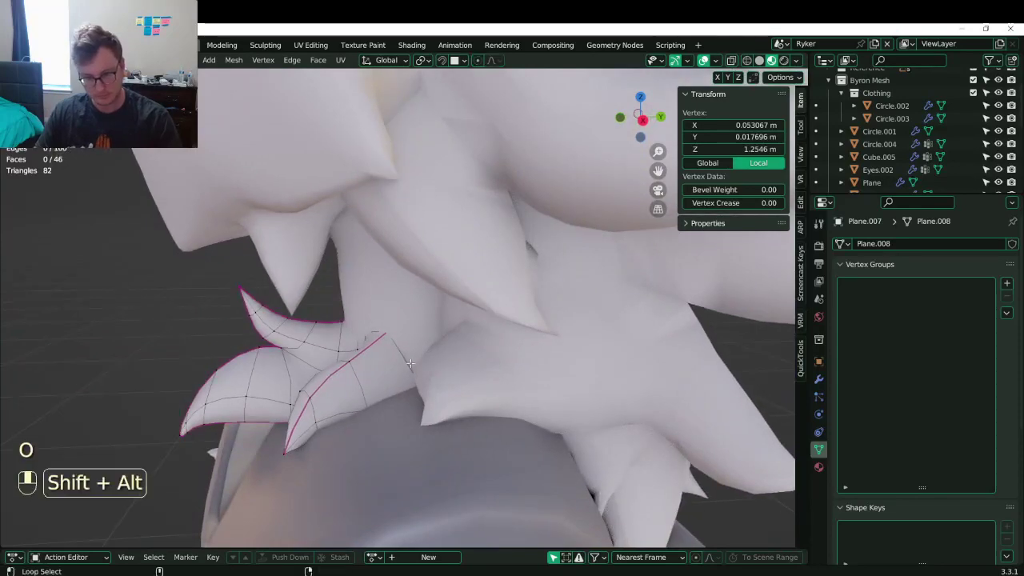
pyautogui.press('g')
# Nudge the side spikes' tips about 0.001 m down, refine their shape with proportional editing and save the file
pyautogui.moveTo(460, 352); pyautogui.dragTo(548, 401, button='middle')
pyautogui.click(543, 462)
pyautogui.press('g')
pyautogui.click(544, 461)
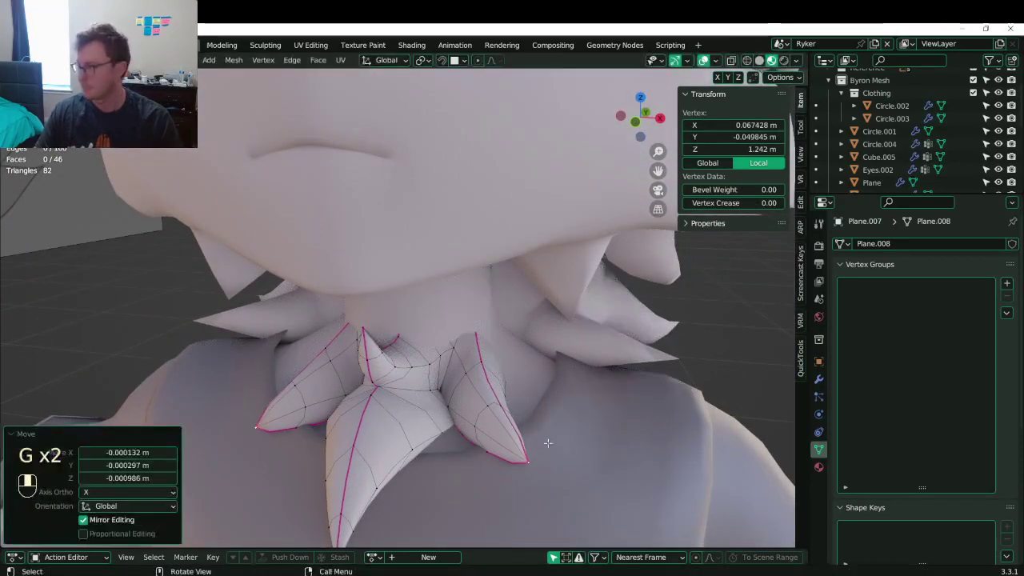
pyautogui.moveTo(544, 440); pyautogui.dragTo(257, 268, button='middle')
pyautogui.press('o')
pyautogui.press('g')
pyautogui.click(482, 407)
pyautogui.press('Tab')
pyautogui.hotkey('ctrl', 's')
# Hide the Clothing collection and switch the viewport to solid shading
pyautogui.scroll(1, 1008, 111)
pyautogui.click(998, 114)
pyautogui.scroll(5, 358, 313)
pyautogui.keyDown('shift'); pyautogui.moveTo(487, 330); pyautogui.dragTo(475, 343, button='middle'); pyautogui.keyUp('shift')
pyautogui.scroll(1, 463, 352)
pyautogui.press('z')
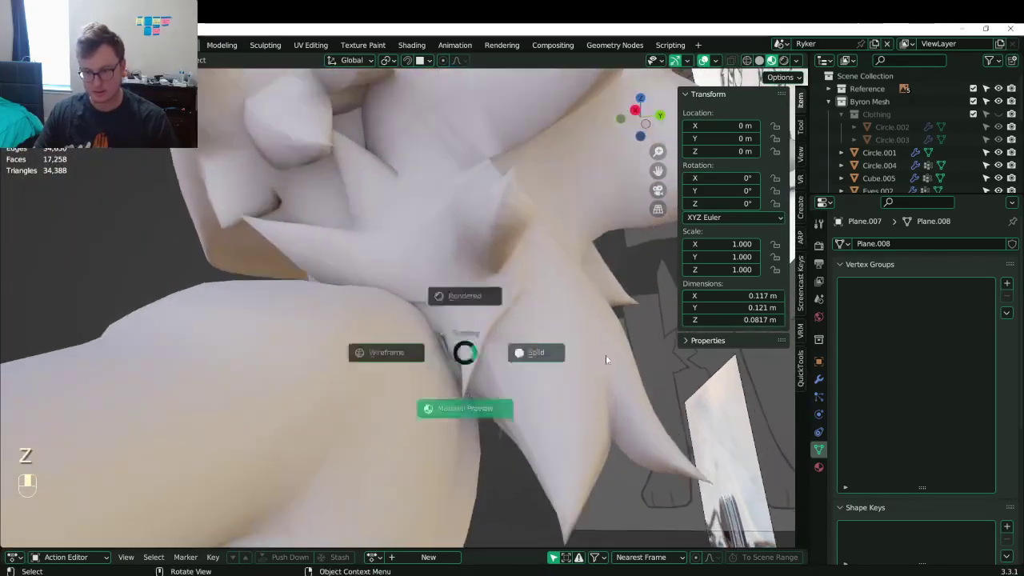
pyautogui.click(606, 354)
# Open the chest and back fur for mesh editing and connect one side vertex of the small spike to its tip
pyautogui.scroll(5, 524, 367)
pyautogui.click(525, 366)
pyautogui.scroll(-3, 566, 374)
pyautogui.press('Tab')
pyautogui.keyDown('shift'); pyautogui.moveTo(567, 375); pyautogui.dragTo(475, 427, button='middle'); pyautogui.keyUp('shift')
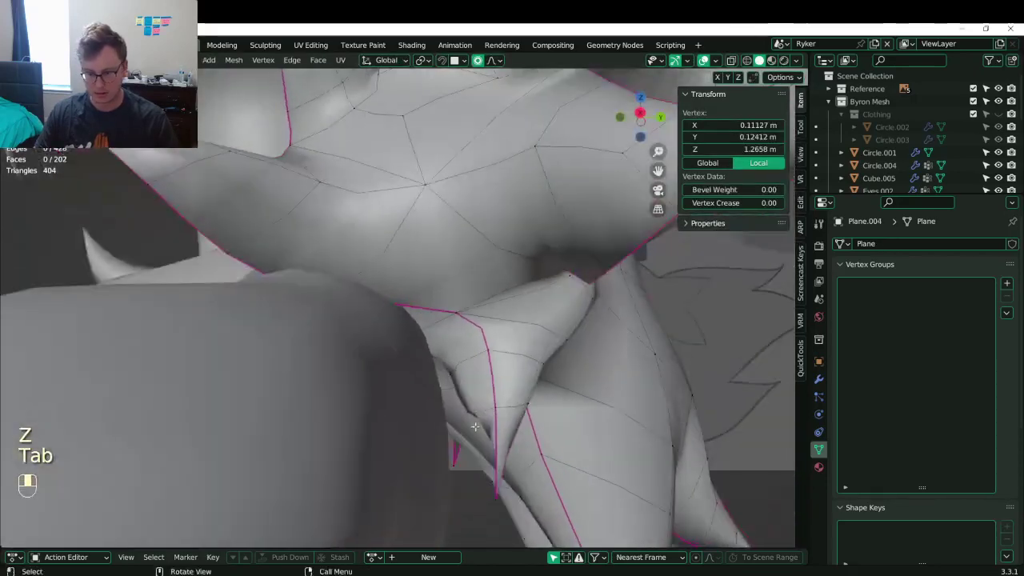
pyautogui.press('j')
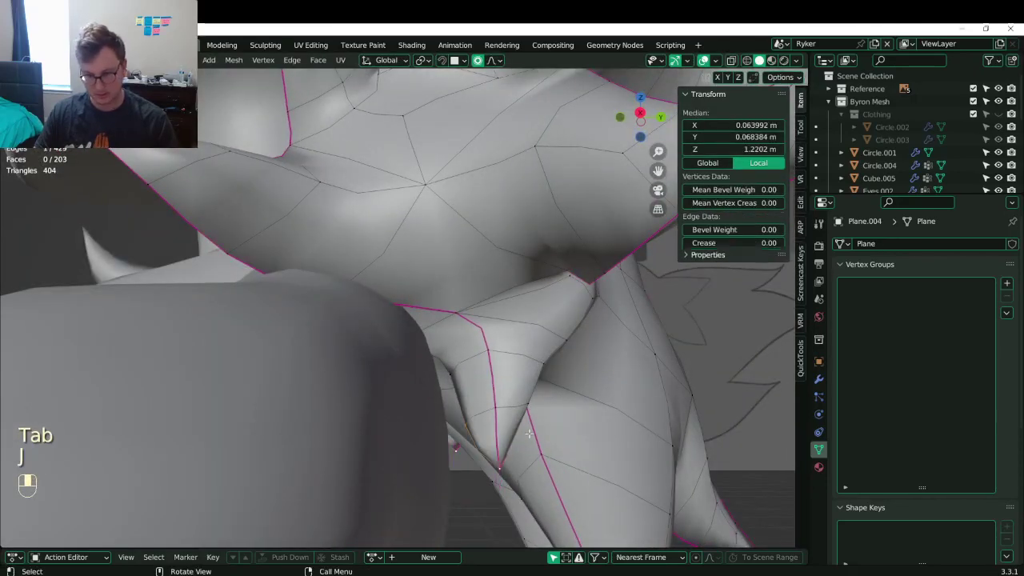
# Connect the small spike's other side vertex to its tip, set the tip's vertex crease to 1.00 and save
pyautogui.keyDown('shift'); pyautogui.click(508, 462); pyautogui.keyUp('shift')
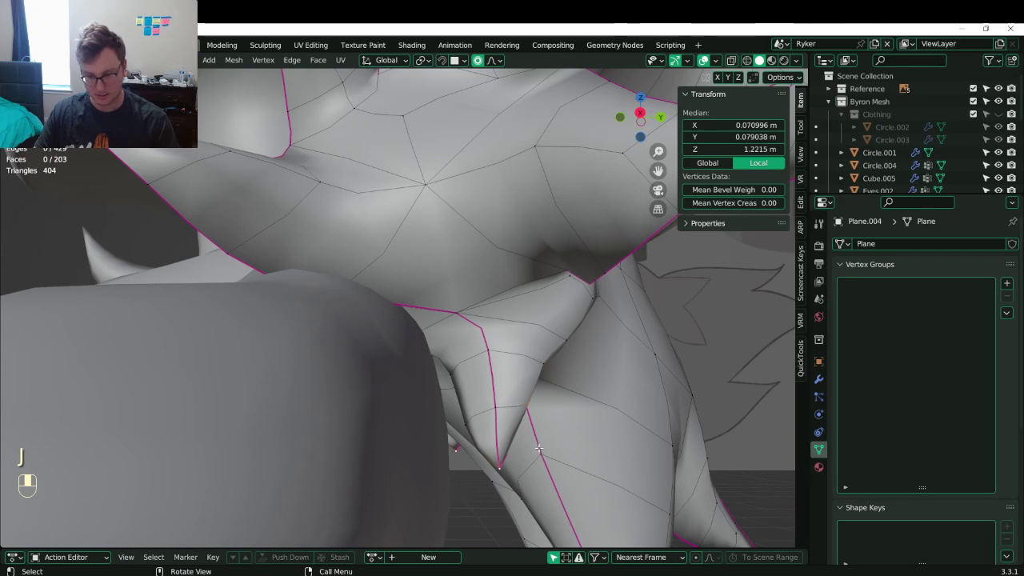
pyautogui.press('j')
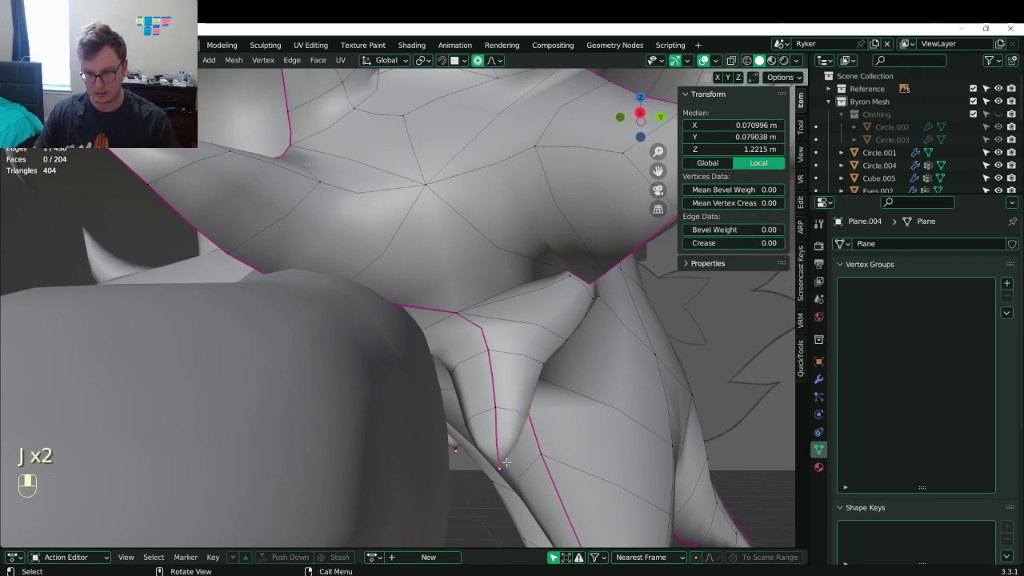
pyautogui.click(505, 463)
pyautogui.moveTo(529, 381); pyautogui.dragTo(339, 291, button='middle')
pyautogui.press('Tab')
pyautogui.scroll(-3, 420, 386)
pyautogui.hotkey('ctrl', 's')
# Connect both side vertices of the large lower back spike to its tip and raise the tip's vertex crease
pyautogui.press('Tab')
pyautogui.scroll(5, 363, 391)
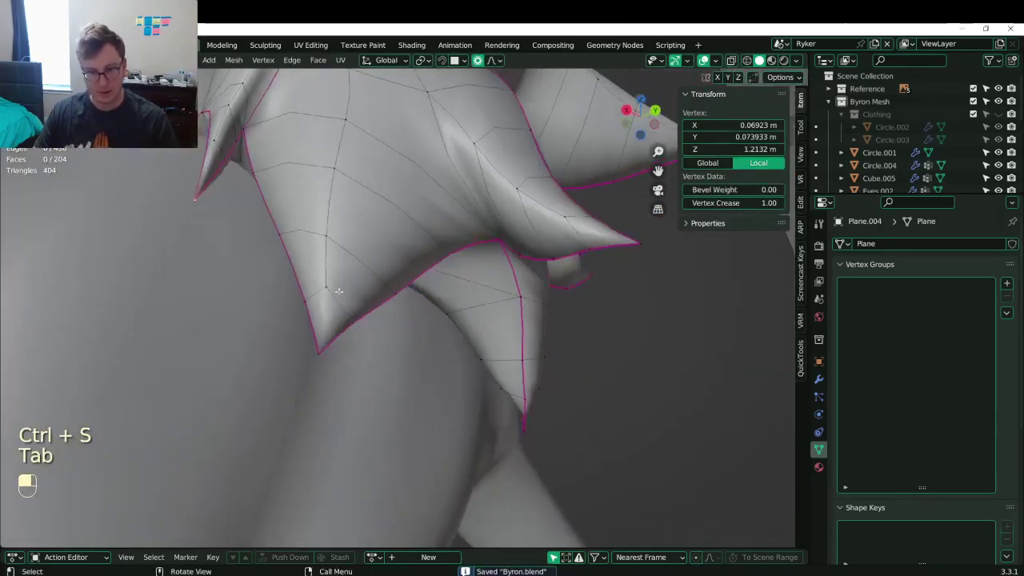
pyautogui.keyDown('shift'); pyautogui.click(325, 339); pyautogui.keyUp('shift')
pyautogui.press('j')
pyautogui.moveTo(348, 340)
pyautogui.mouseDown(button='middle')
pyautogui.moveTo(290, 313)
pyautogui.moveTo(232, 340)
pyautogui.moveTo(352, 356)
pyautogui.mouseUp(button='middle')
pyautogui.moveTo(352, 356); pyautogui.dragTo(445, 407, button='middle')
pyautogui.keyDown('shift'); pyautogui.click(426, 441); pyautogui.keyUp('shift')
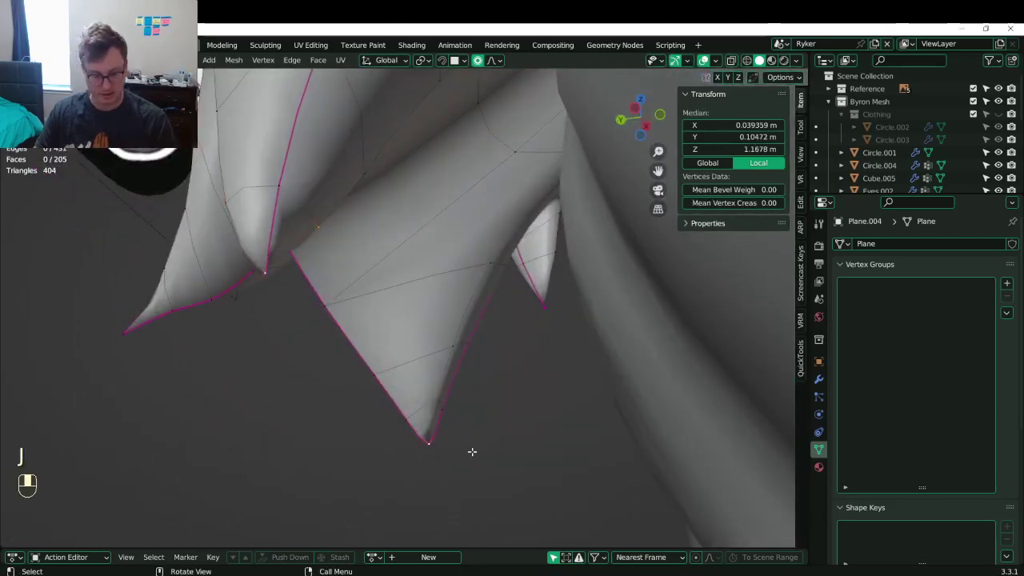
pyautogui.press('j')
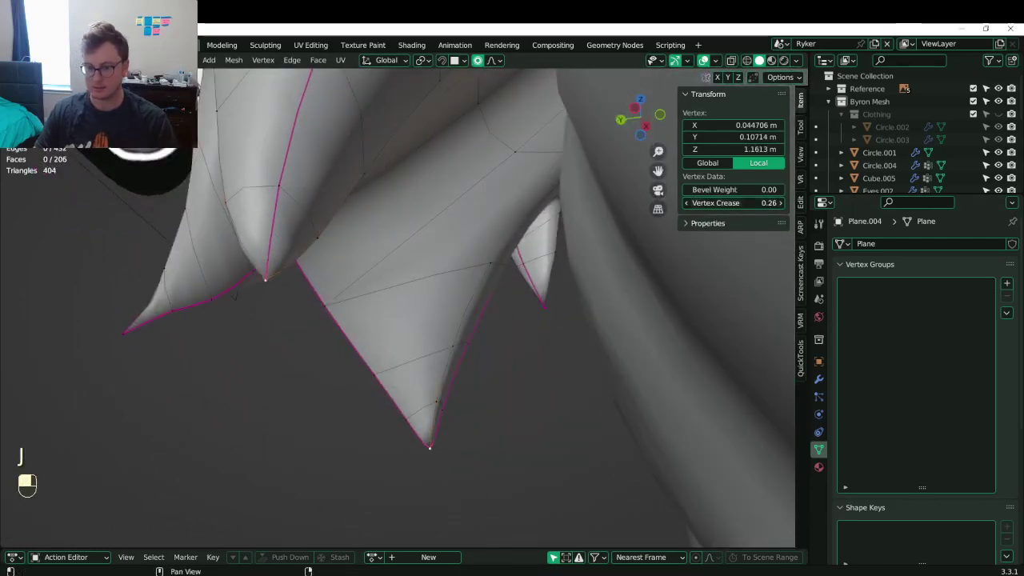
pyautogui.moveTo(402, 359); pyautogui.dragTo(516, 364, button='middle')
pyautogui.scroll(-3, 417, 368)
pyautogui.press('Tab')
# Connect the centre back spike's side vertex to its tip, raise the tip's vertex crease and save the file
pyautogui.moveTo(417, 368); pyautogui.dragTo(414, 311, button='middle')
pyautogui.press('Tab')
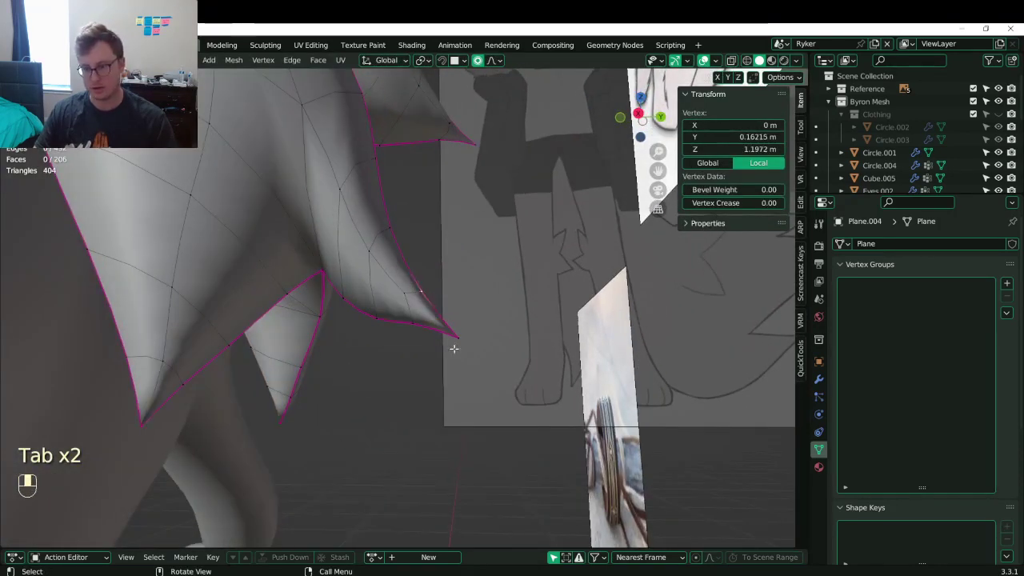
pyautogui.keyDown('shift'); pyautogui.click(459, 335); pyautogui.keyUp('shift')
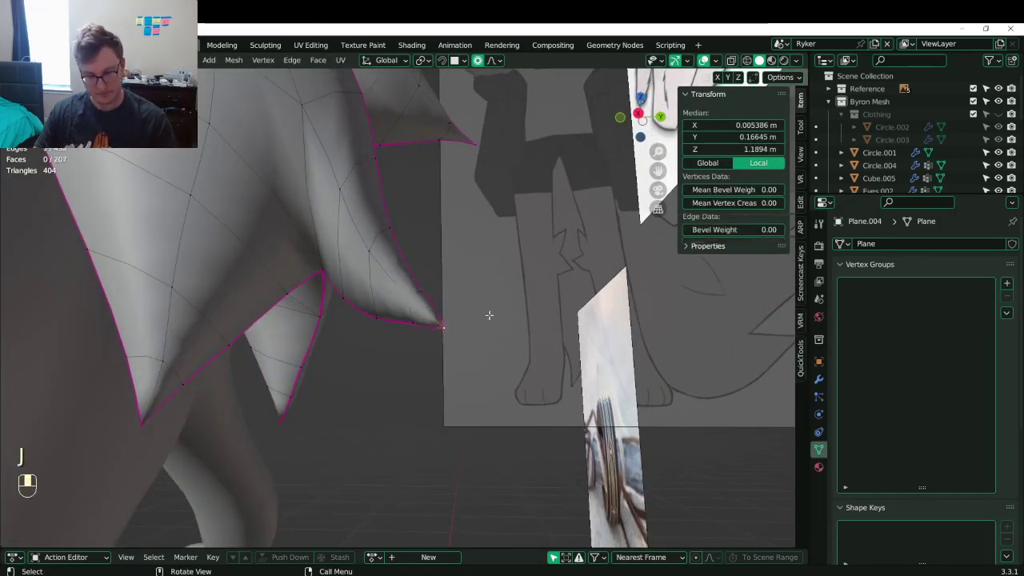
pyautogui.press('j')
pyautogui.moveTo(487, 316); pyautogui.dragTo(681, 290, button='middle')
pyautogui.click(433, 324)
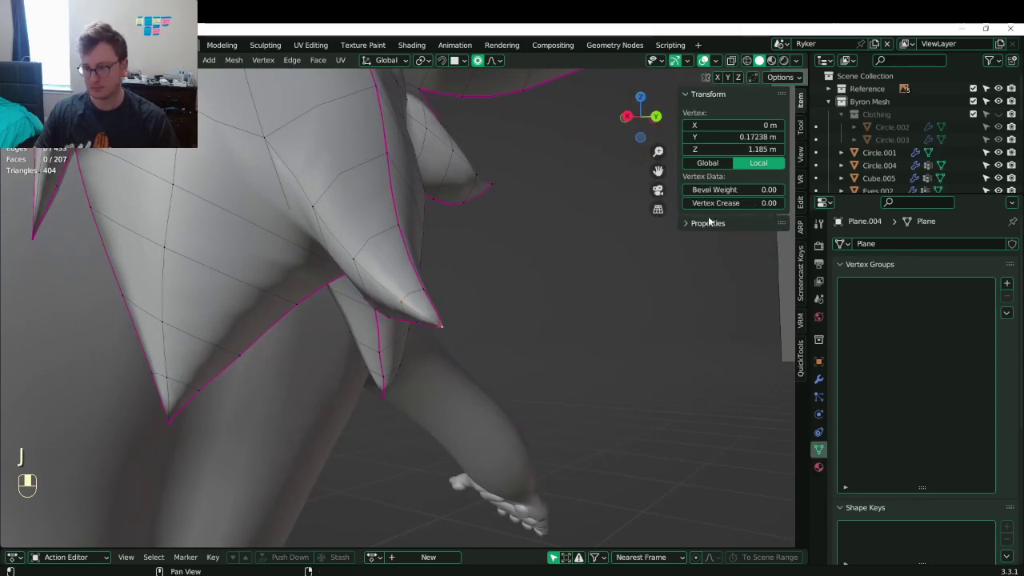
pyautogui.press('Tab')
pyautogui.hotkey('ctrl', 's')
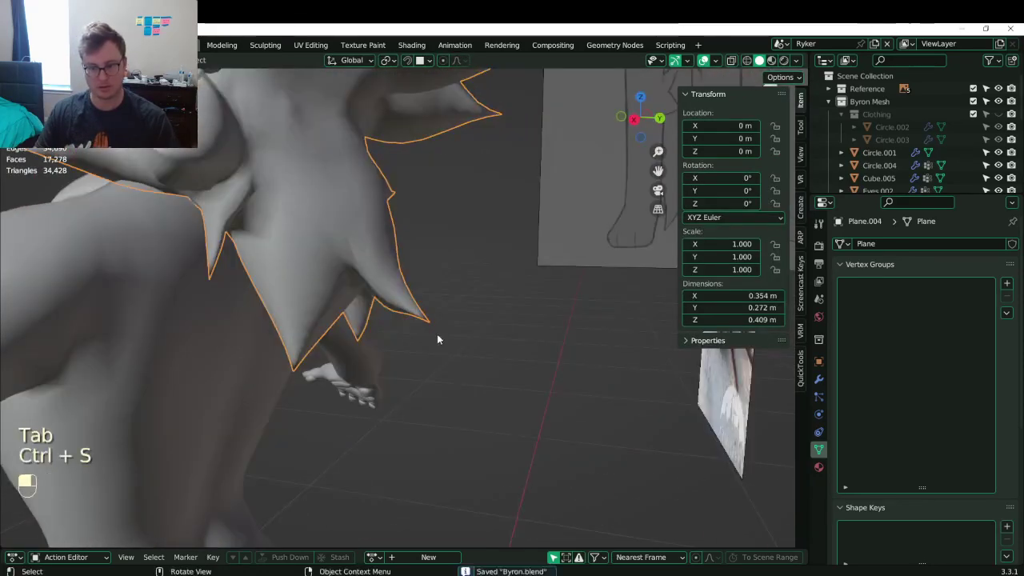
# Connect both side vertices of the spike above the shoulder to its tip, set the tip's vertex crease to 1.00 and save
pyautogui.moveTo(436, 336); pyautogui.dragTo(497, 419, button='middle')
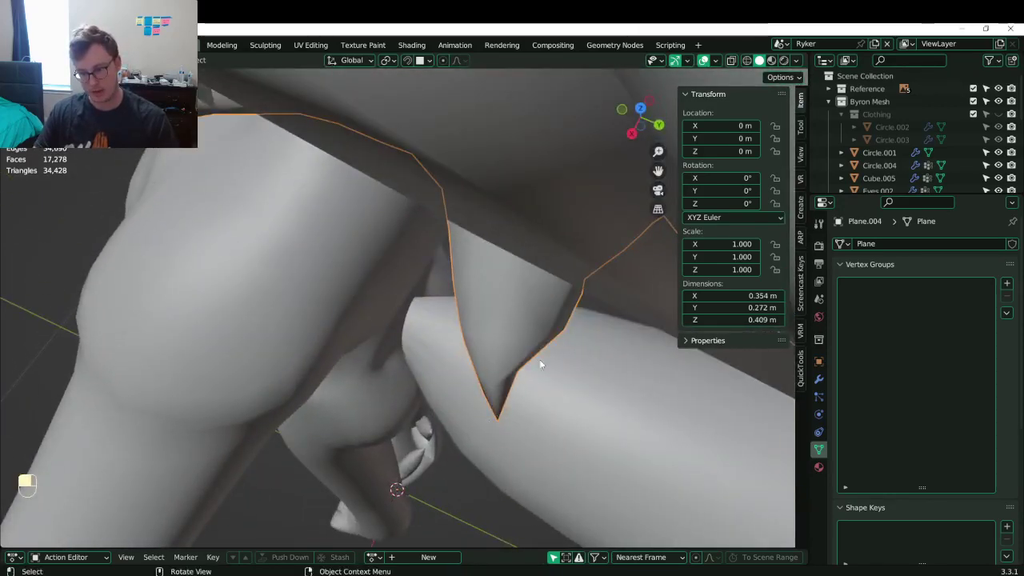
pyautogui.press('Tab')
pyautogui.moveTo(540, 364); pyautogui.dragTo(555, 220, button='middle')
pyautogui.scroll(1, 499, 210)
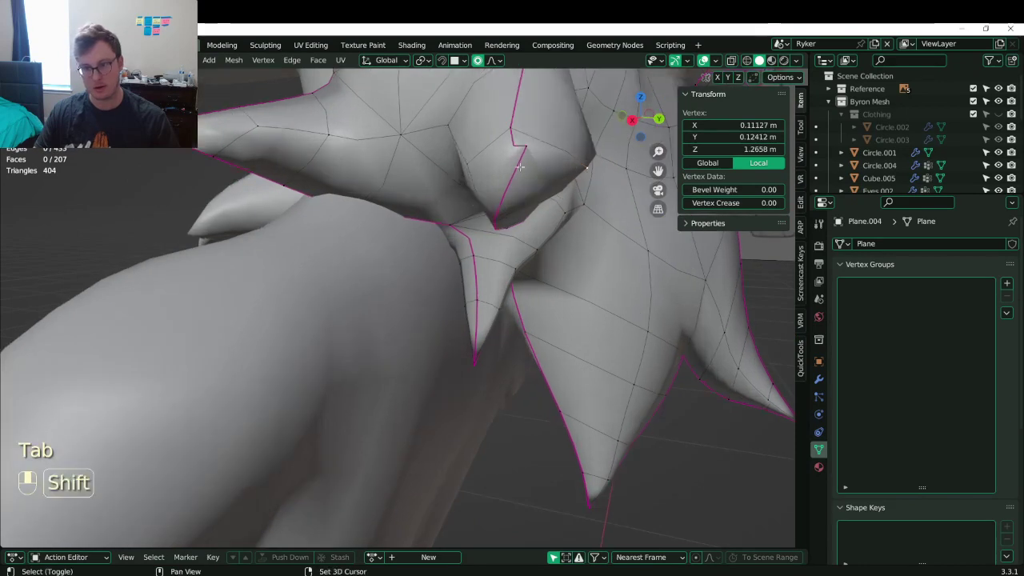
pyautogui.keyDown('shift'); pyautogui.click(526, 150); pyautogui.keyUp('shift')
pyautogui.press('j')
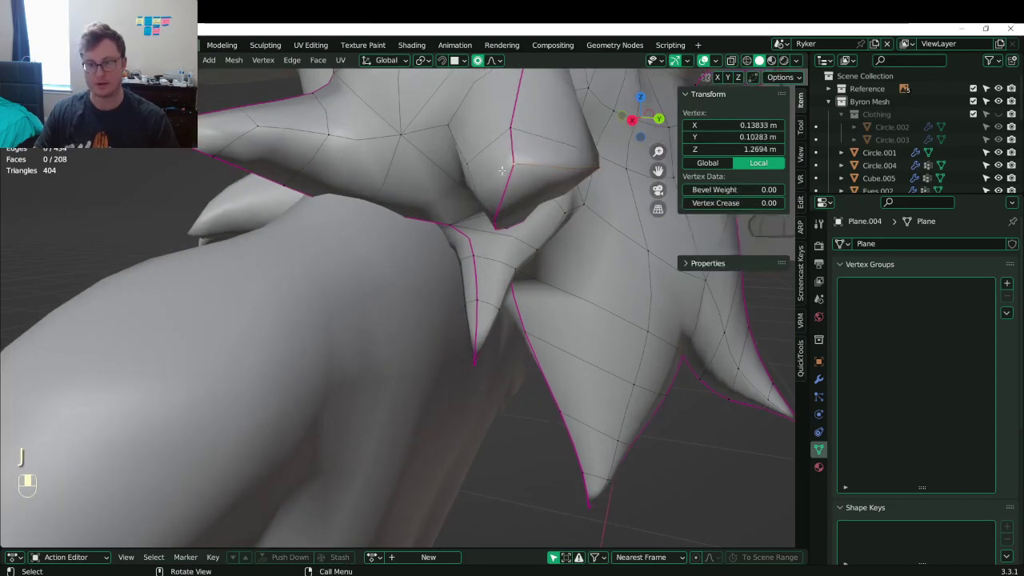
pyautogui.keyDown('shift'); pyautogui.click(479, 165); pyautogui.keyUp('shift')
pyautogui.press('j')
pyautogui.click(743, 246)
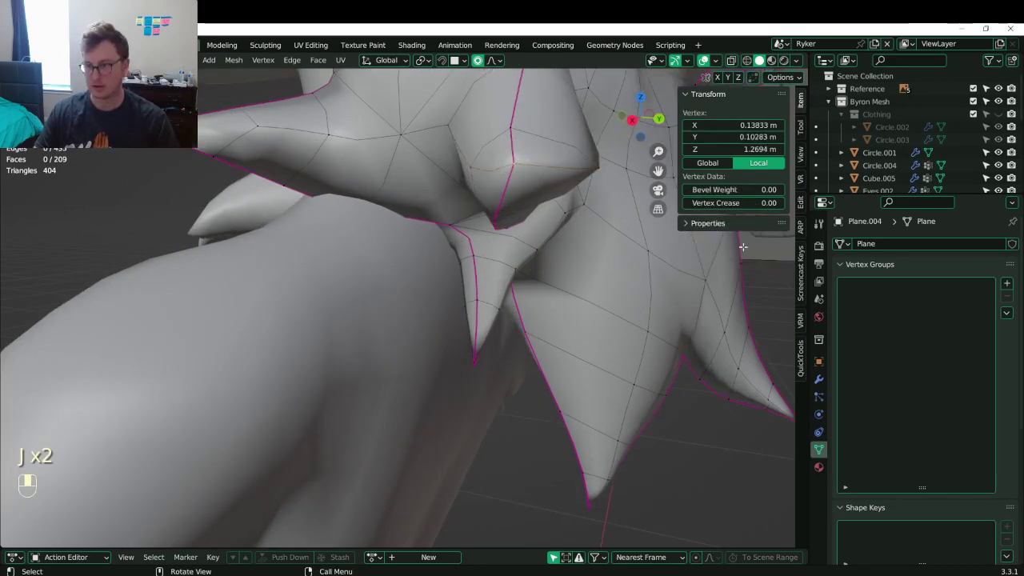
pyautogui.press('Tab')
pyautogui.moveTo(405, 265); pyautogui.dragTo(311, 283, button='middle')
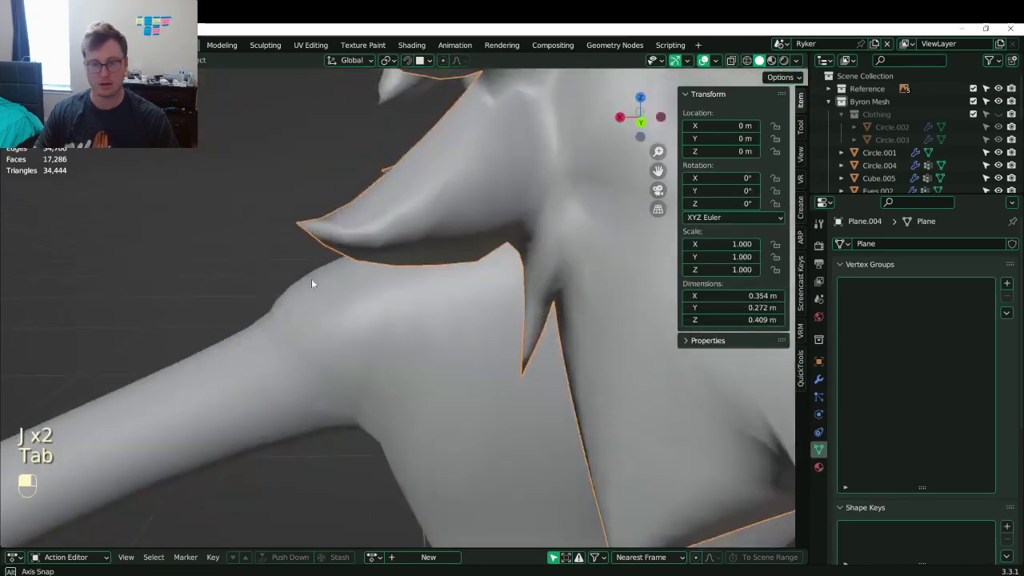
pyautogui.hotkey('ctrl', 's')
# Connect both side vertices of the front shoulder spike to its tip, raise the tip's vertex crease and save
pyautogui.moveTo(269, 252); pyautogui.dragTo(364, 313, button='middle')
pyautogui.press('Tab')
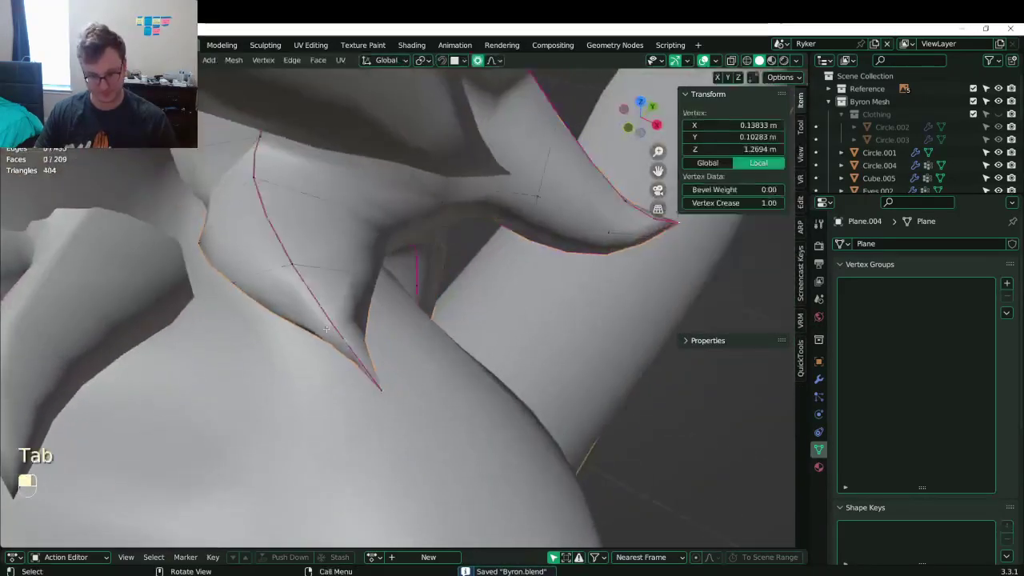
pyautogui.keyDown('shift'); pyautogui.click(377, 387); pyautogui.keyUp('shift')
pyautogui.press('j')
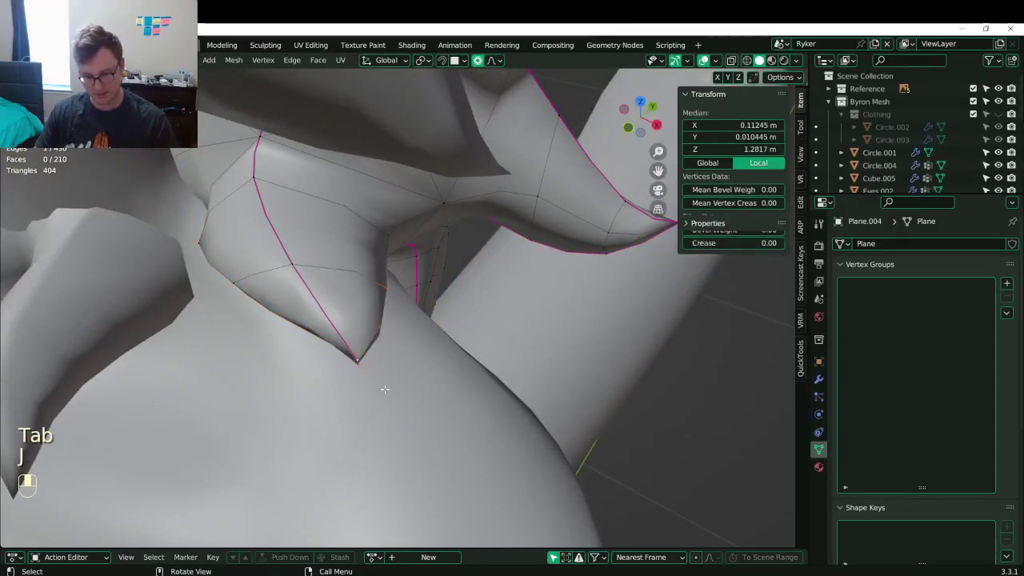
pyautogui.click(358, 362)
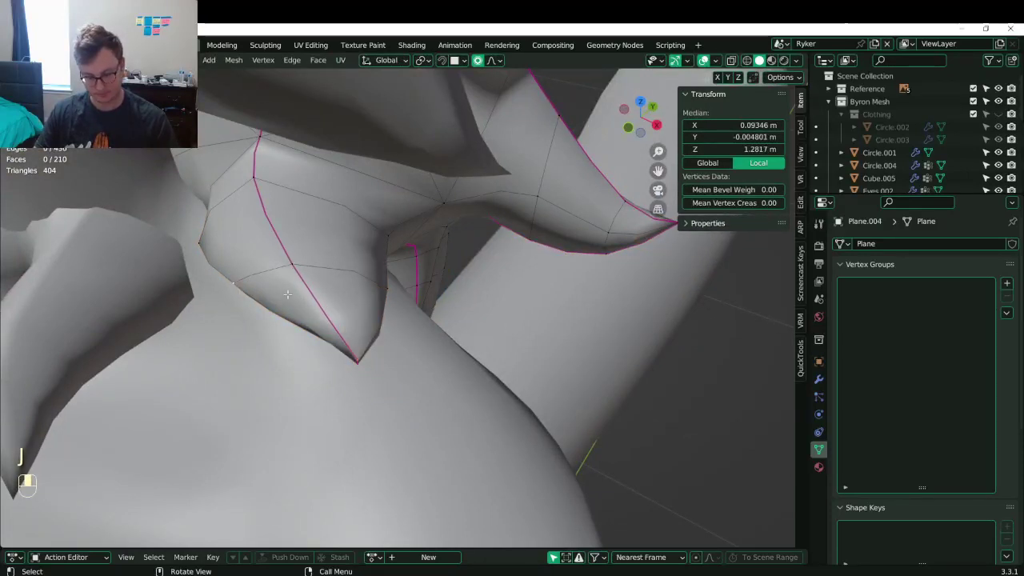
pyautogui.press('j')
pyautogui.click(357, 359)
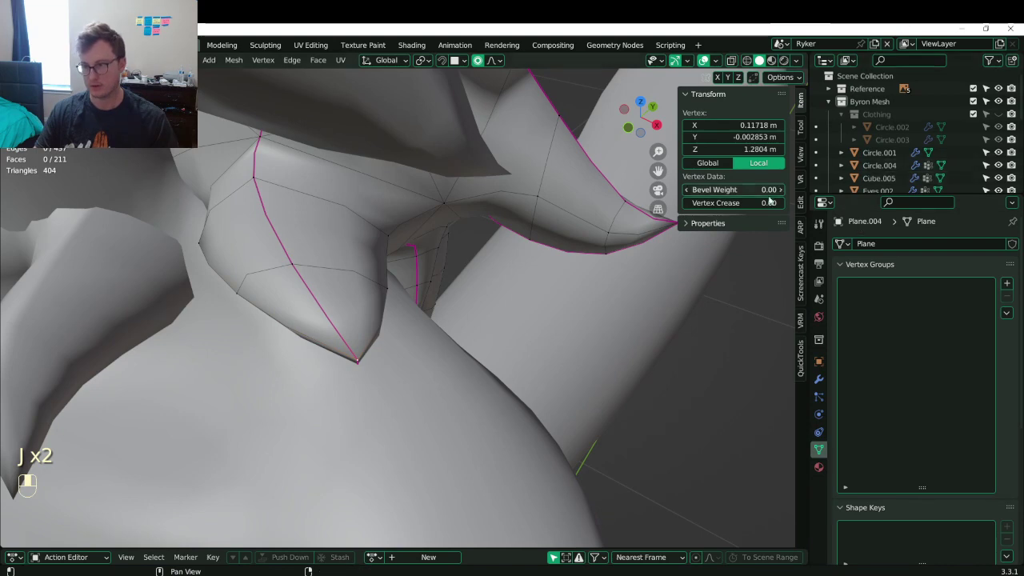
pyautogui.moveTo(352, 356); pyautogui.dragTo(257, 342, button='middle')
pyautogui.press('Tab')
pyautogui.hotkey('ctrl', 's')
# Edit the fur tufts beside the head, connect the lowest spike's side vertices to its tip and set the tip's vertex crease to 0.95
pyautogui.moveTo(328, 290); pyautogui.dragTo(400, 332, button='middle')
pyautogui.press('Tab')
pyautogui.press('Tab')
pyautogui.click(465, 331)
pyautogui.press('Tab')
pyautogui.click(400, 333)
pyautogui.keyDown('shift'); pyautogui.click(332, 377); pyautogui.keyUp('shift')
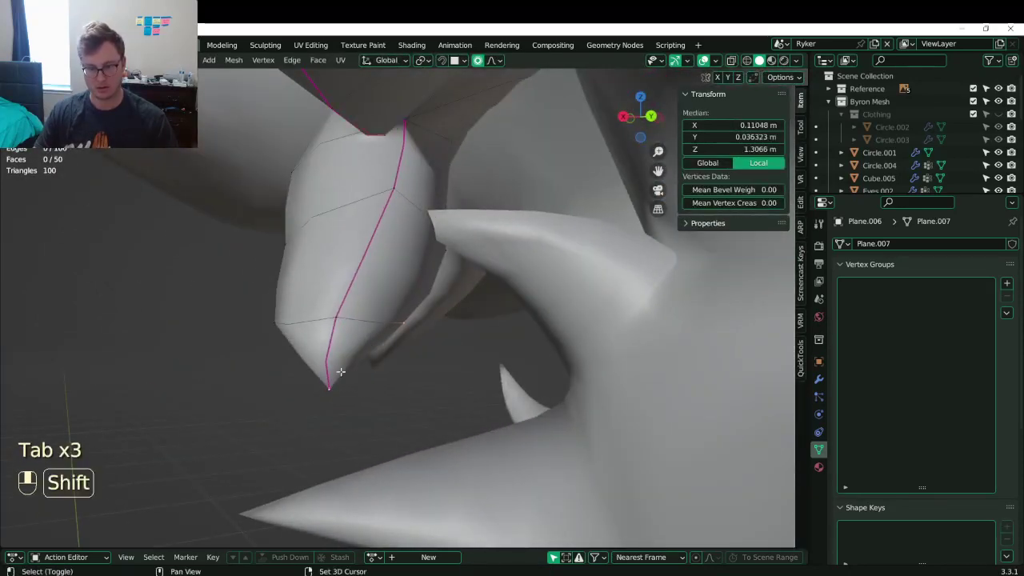
pyautogui.press('j')
pyautogui.click(283, 325)
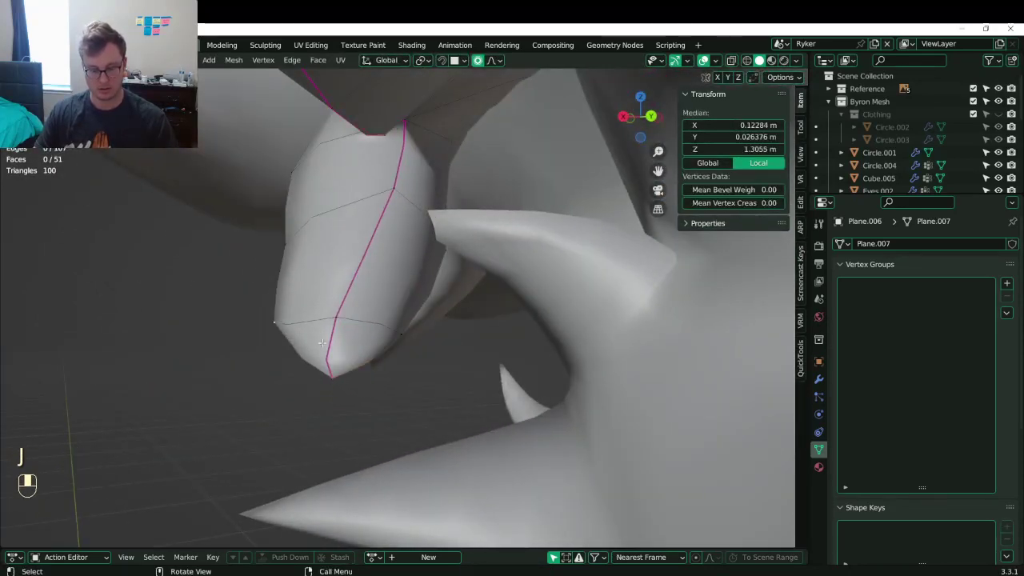
pyautogui.press('j')
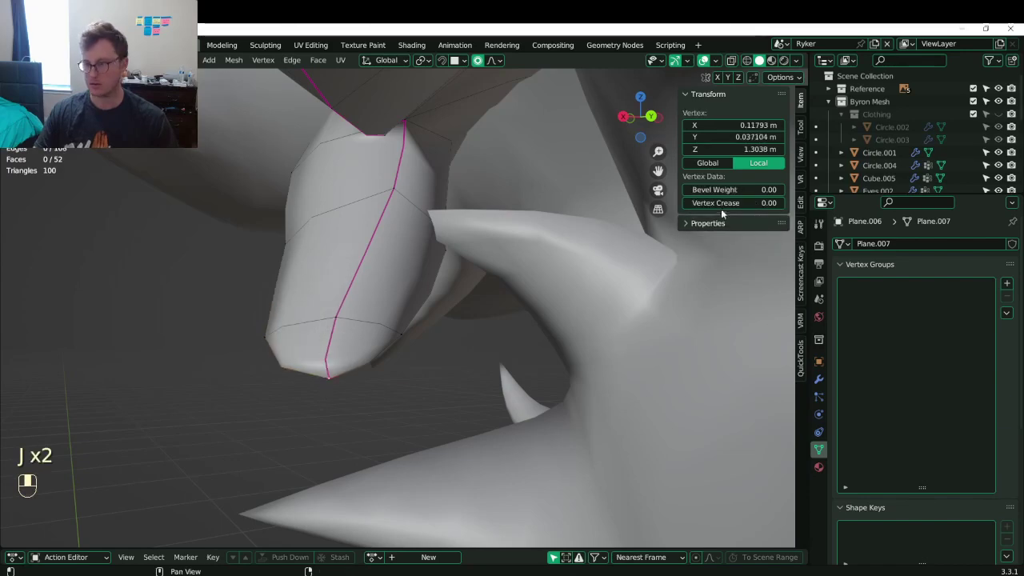
# Connect both side vertices of the middle head-side spike to its tip, raise the tip's vertex crease and save
pyautogui.moveTo(696, 237); pyautogui.dragTo(428, 275, button='middle')
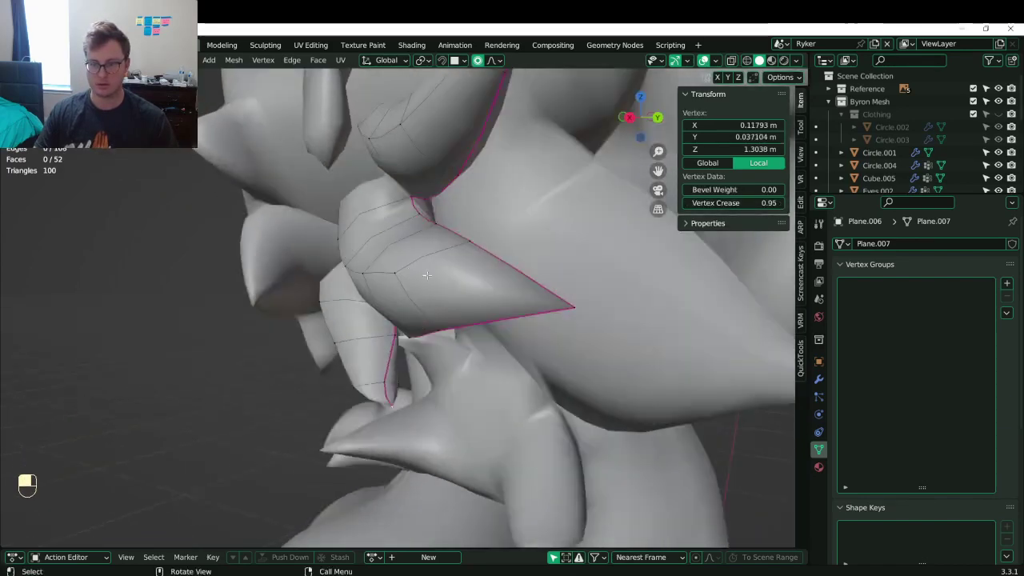
pyautogui.keyDown('shift'); pyautogui.click(576, 306); pyautogui.keyUp('shift')
pyautogui.press('j')
pyautogui.moveTo(562, 305); pyautogui.dragTo(228, 170, button='middle')
pyautogui.keyDown('shift'); pyautogui.click(301, 180); pyautogui.keyUp('shift')
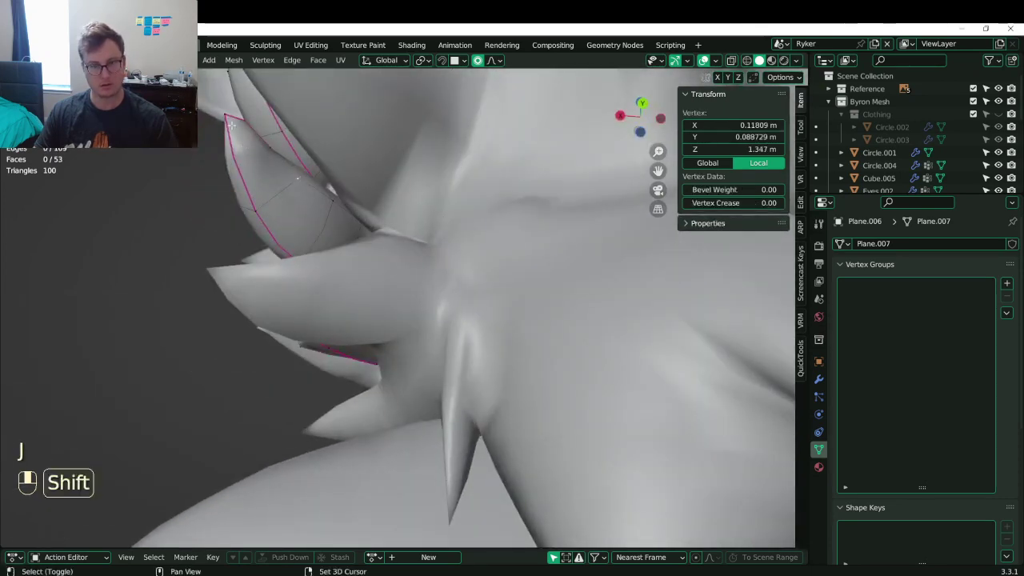
pyautogui.press('j')
pyautogui.click(226, 116)
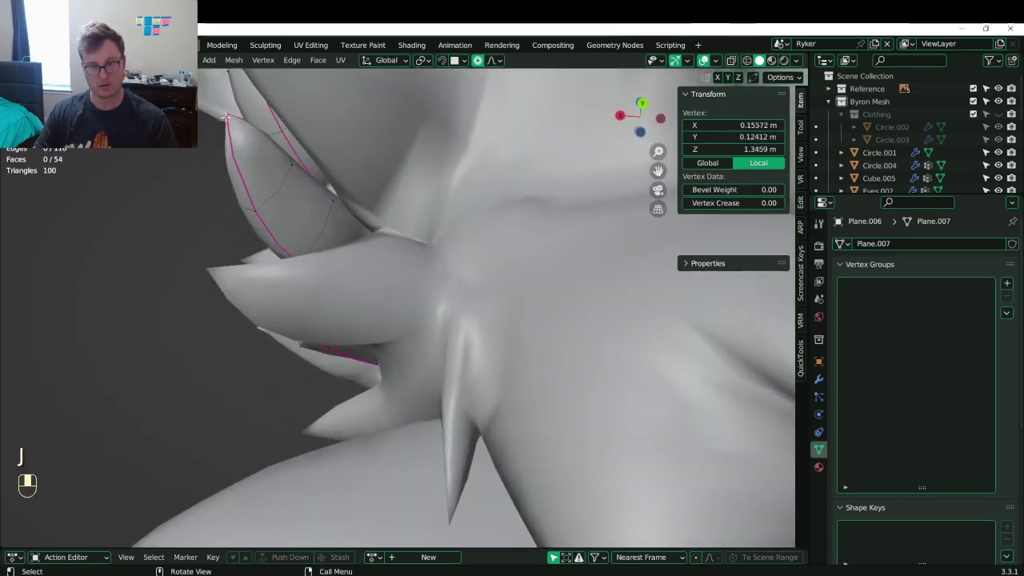
pyautogui.moveTo(697, 203); pyautogui.dragTo(768, 203)
pyautogui.scroll(-5, 210, 200)
pyautogui.moveTo(210, 200); pyautogui.dragTo(491, 188, button='middle')
pyautogui.press('Tab')
pyautogui.hotkey('ctrl', 's')
# Connect both side vertices of the upper head-side spike to its tip, set the tip's vertex crease to 1.00 and save
pyautogui.scroll(3, 510, 296)
pyautogui.press('Tab')
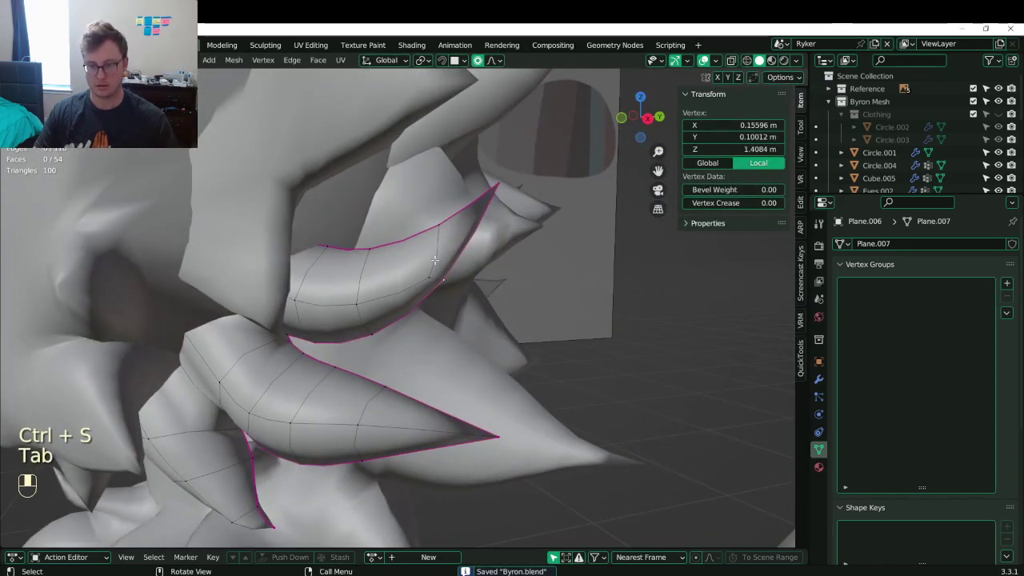
pyautogui.keyDown('shift'); pyautogui.click(491, 189); pyautogui.keyUp('shift')
pyautogui.press('j')
pyautogui.moveTo(488, 194); pyautogui.dragTo(316, 292, button='middle')
pyautogui.keyDown('shift'); pyautogui.click(320, 287); pyautogui.keyUp('shift')
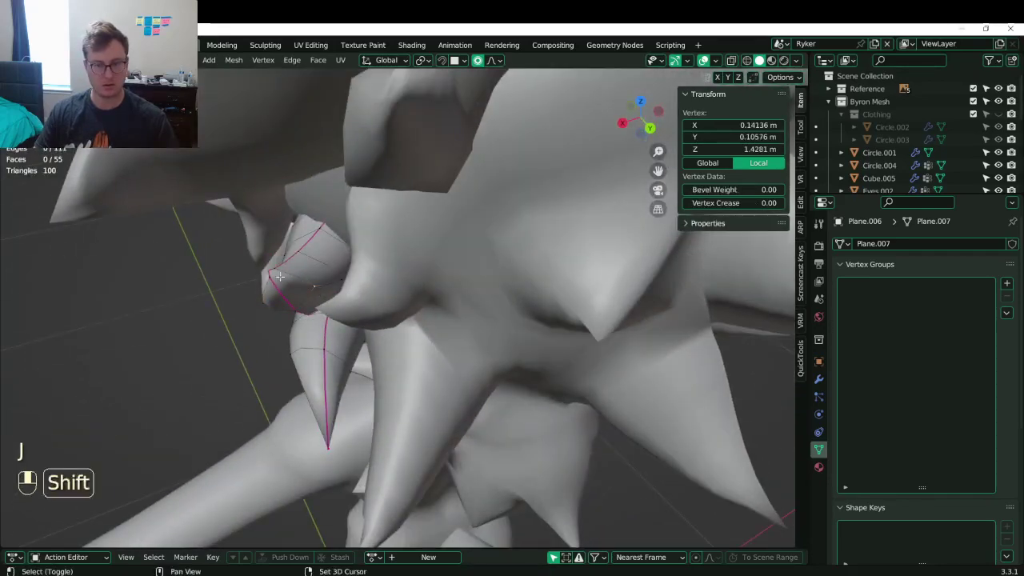
pyautogui.hotkey('ctrl', 'z')
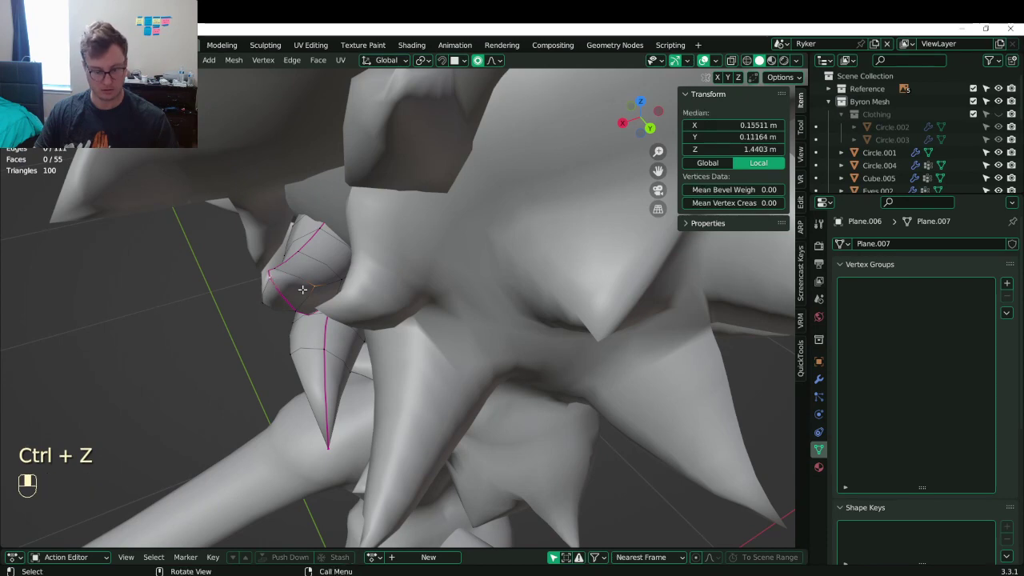
pyautogui.press('j')
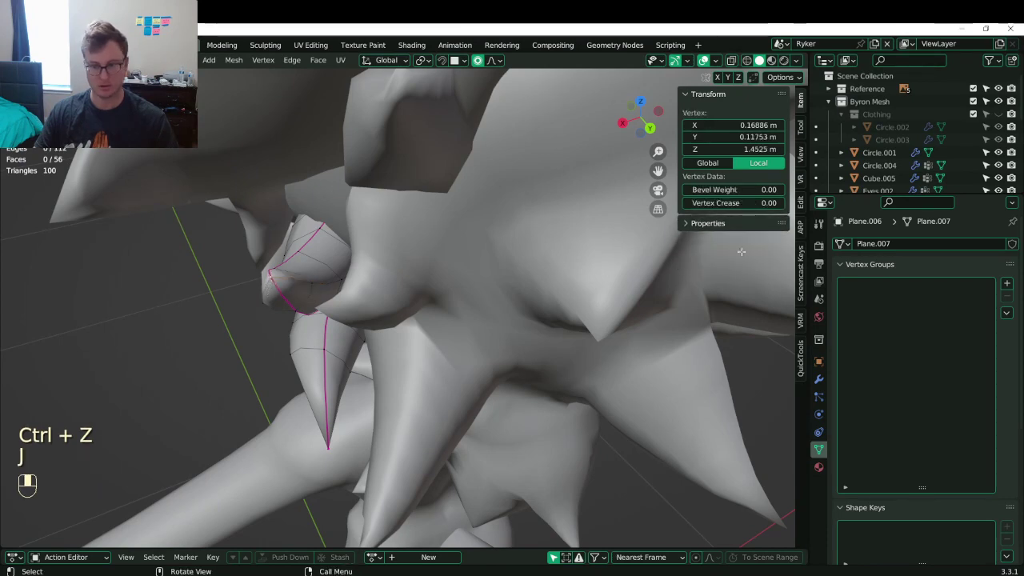
pyautogui.scroll(-5, 470, 299)
pyautogui.press('Tab')
pyautogui.moveTo(389, 336); pyautogui.dragTo(468, 282, button='middle')
pyautogui.hotkey('ctrl', 's')
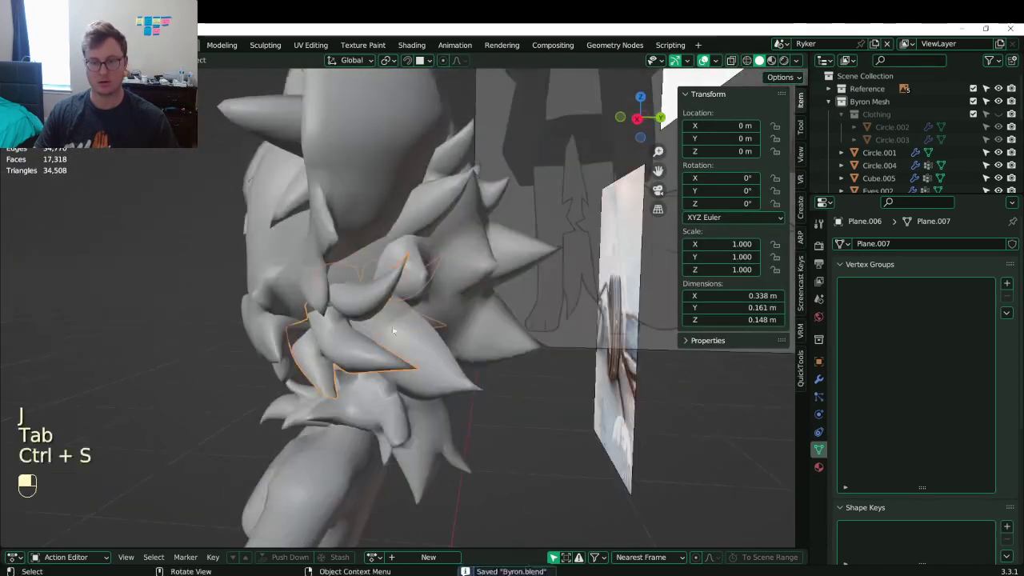
# Open the earlier progress image Byron_WIP_01_A in Photoshop from the recent files, view it and close it
pyautogui.moveTo(400, 292); pyautogui.dragTo(387, 324, button='middle')
pyautogui.scroll(-4, 494, 319)
pyautogui.scroll(4, 387, 324)
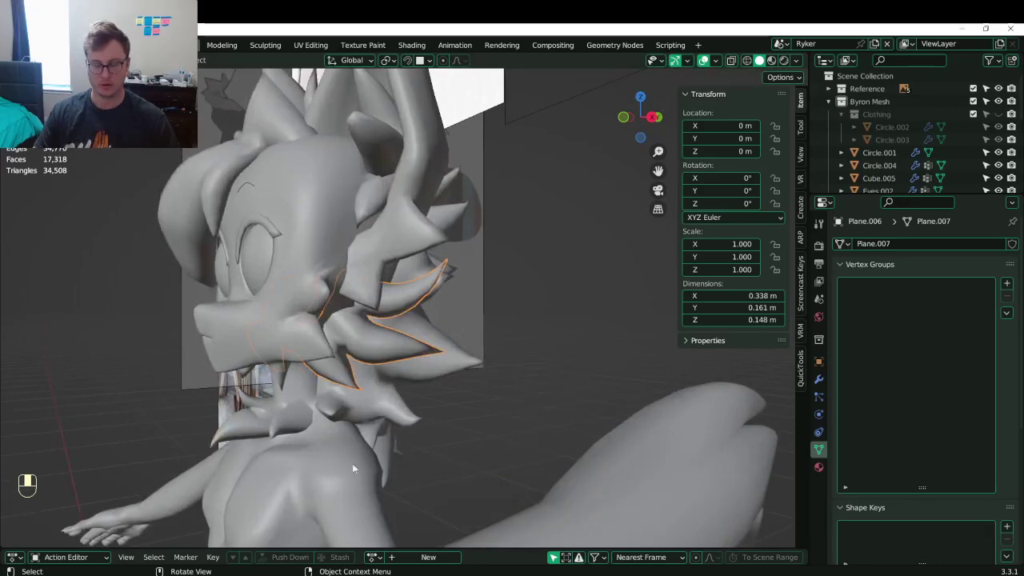
pyautogui.press('super+e')
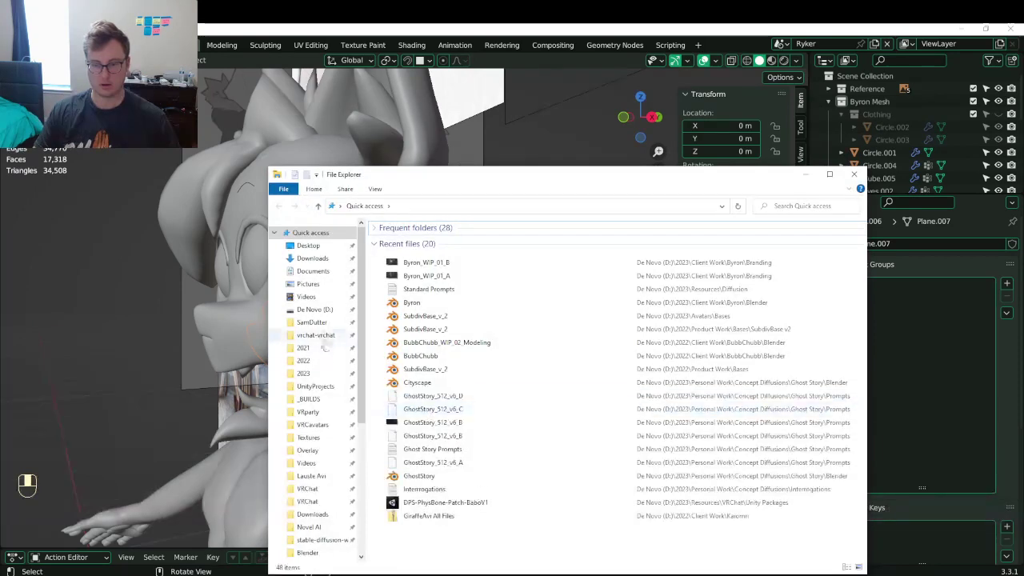
pyautogui.click(426, 277)
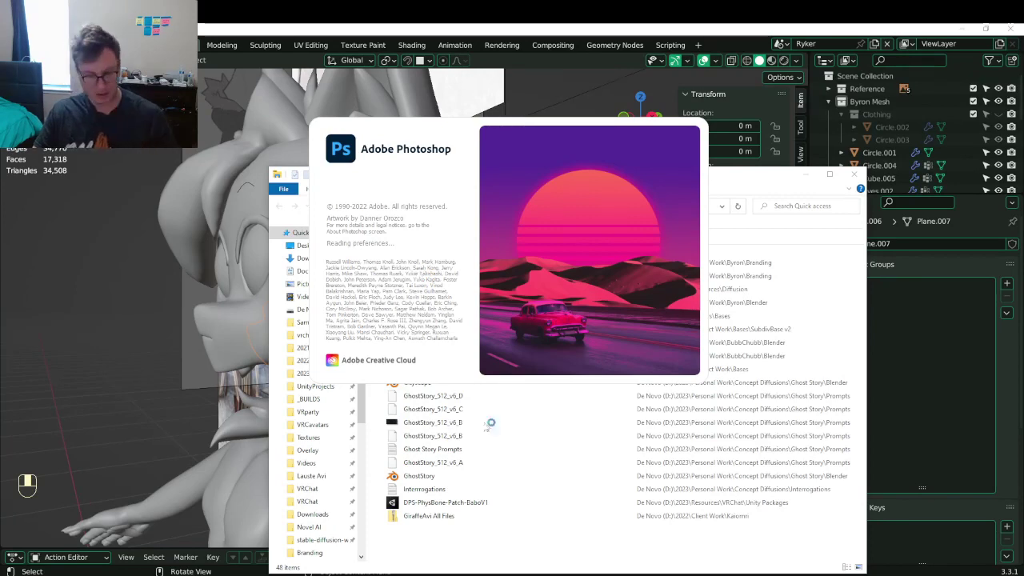
pyautogui.click(596, 365)
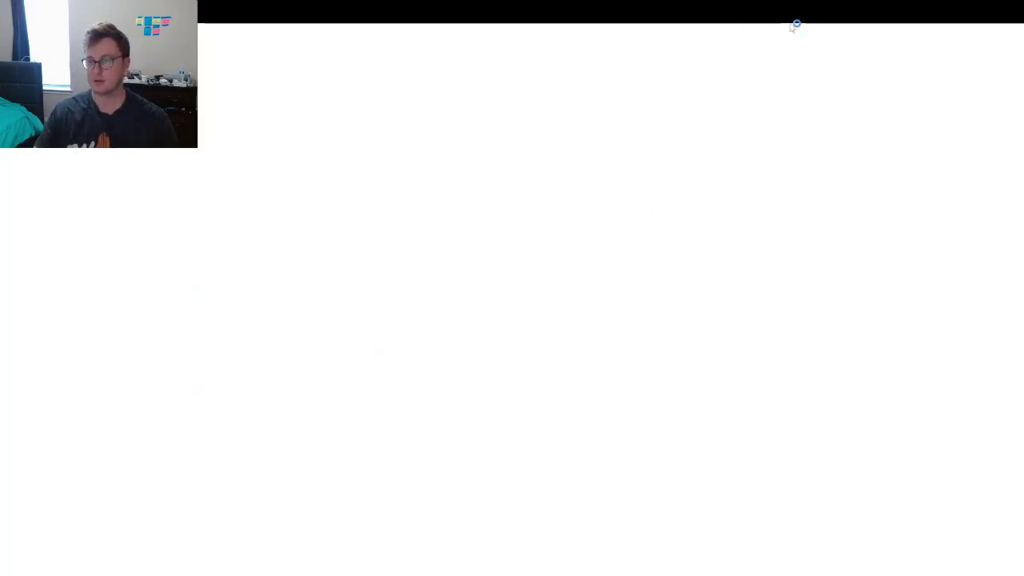
pyautogui.moveTo(795, 26); pyautogui.dragTo(1023, 343)
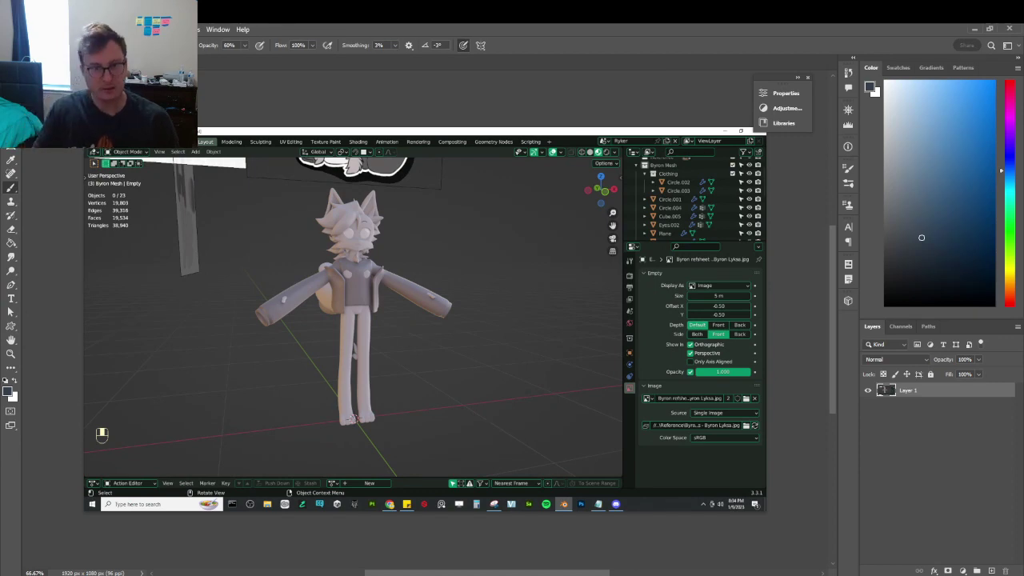
pyautogui.hotkey('ctrl', 'w')
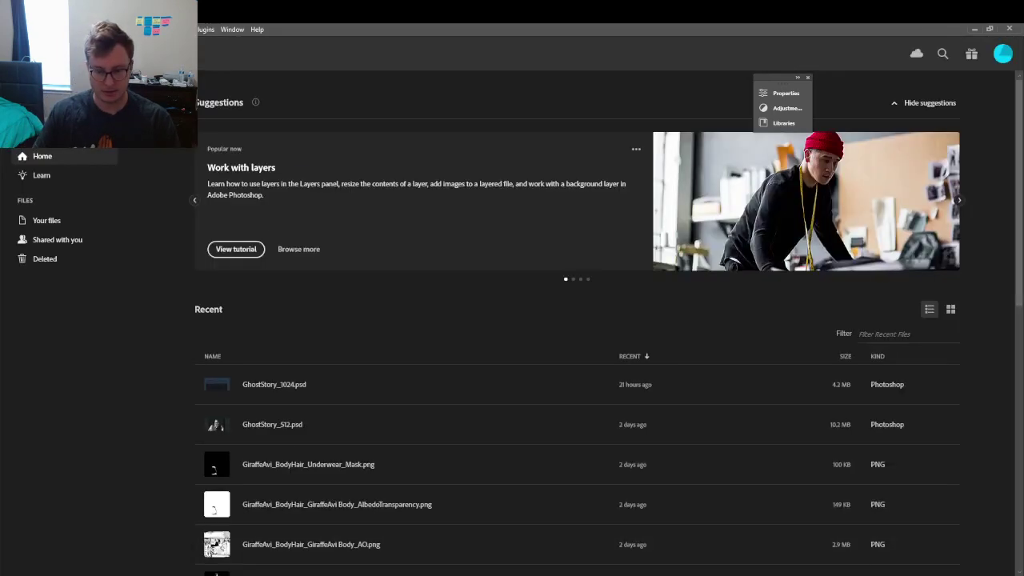
# Open the progress image Byron_WIP_01_B from the recent files in Photoshop and switch back to Blender
pyautogui.hotkey('alt', 'Tab')
pyautogui.doubleClick(433, 260)
pyautogui.click(427, 262)
pyautogui.doubleClick(426, 275)
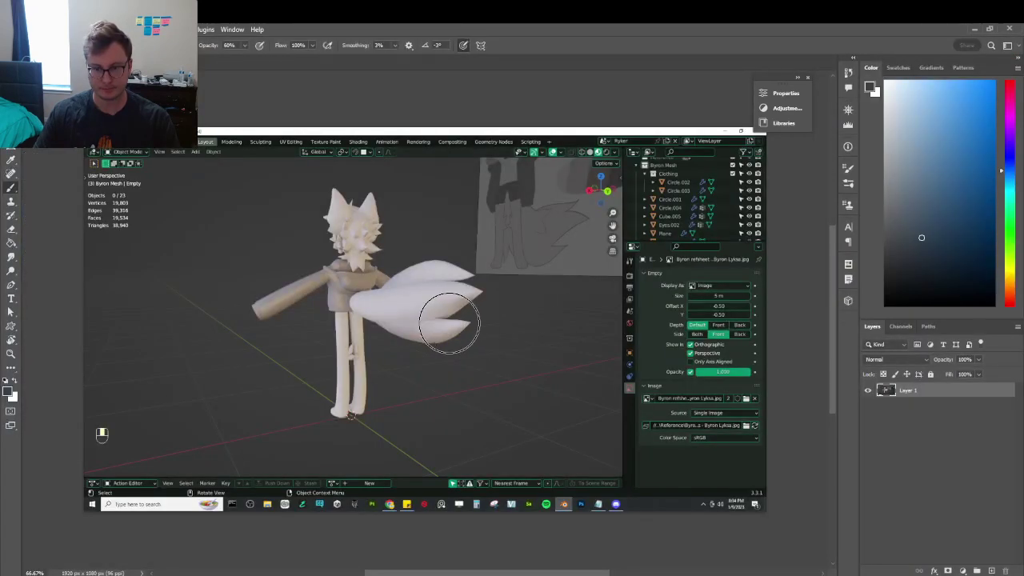
pyautogui.hotkey('alt', 'Tab')
pyautogui.hotkey('alt', 'Tab')
pyautogui.hotkey('alt', 'Tab')
pyautogui.hotkey('alt', 'Tab')
pyautogui.hotkey('alt', 'Tab')
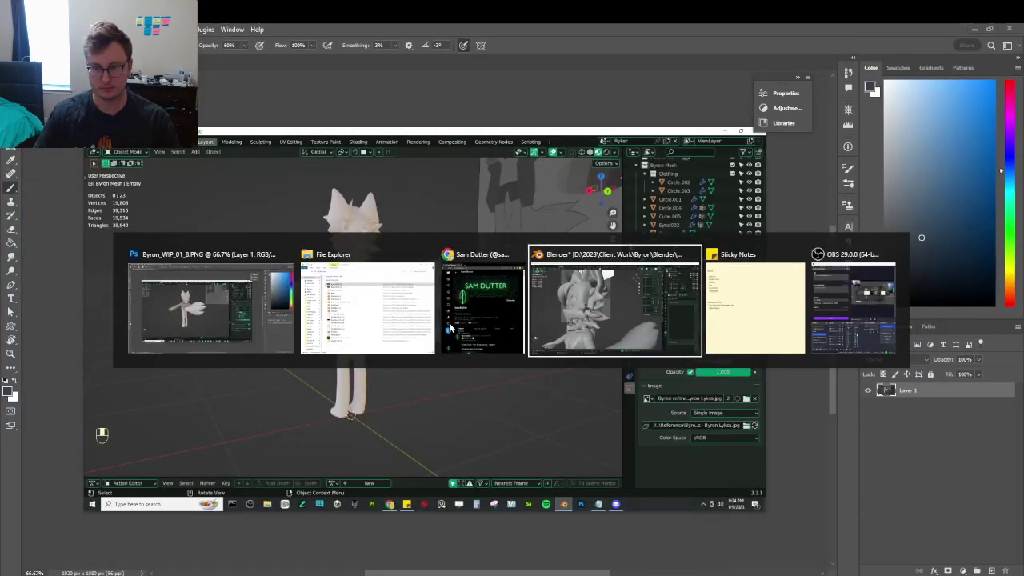
# Compare the back of the head in Blender with the rear view in the Byron_WIP_01_B image in Photoshop
pyautogui.moveTo(240, 352); pyautogui.dragTo(200, 357, button='middle')
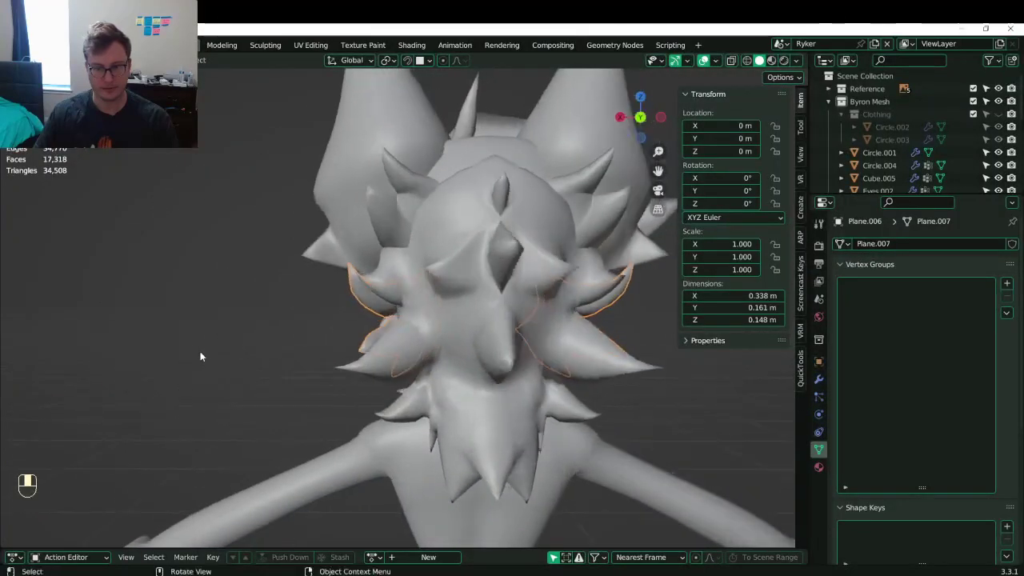
pyautogui.hotkey('alt', 'Tab')
pyautogui.hotkey('alt', 'Tab')
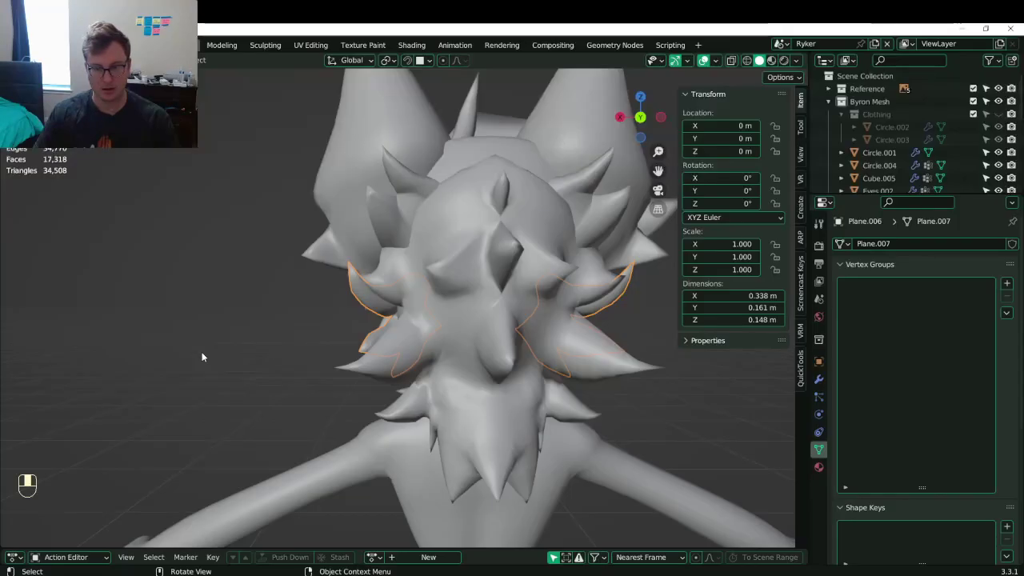
pyautogui.hotkey('alt', 'Tab')
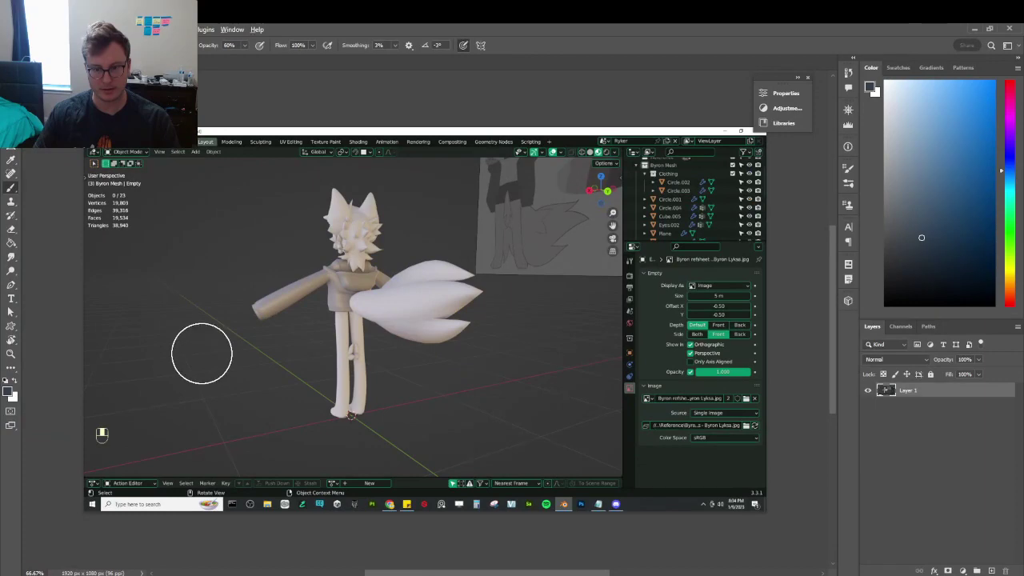
pyautogui.hotkey('alt', 'Tab')
pyautogui.hotkey('alt', 'Tab')
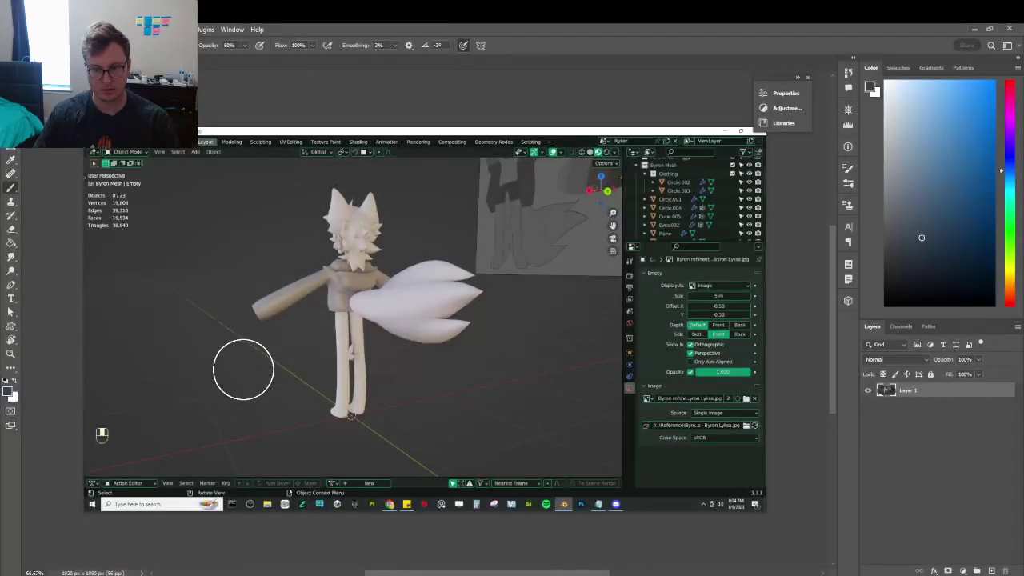
pyautogui.hotkey('alt', 'Tab')
pyautogui.hotkey('alt', 'Tab')
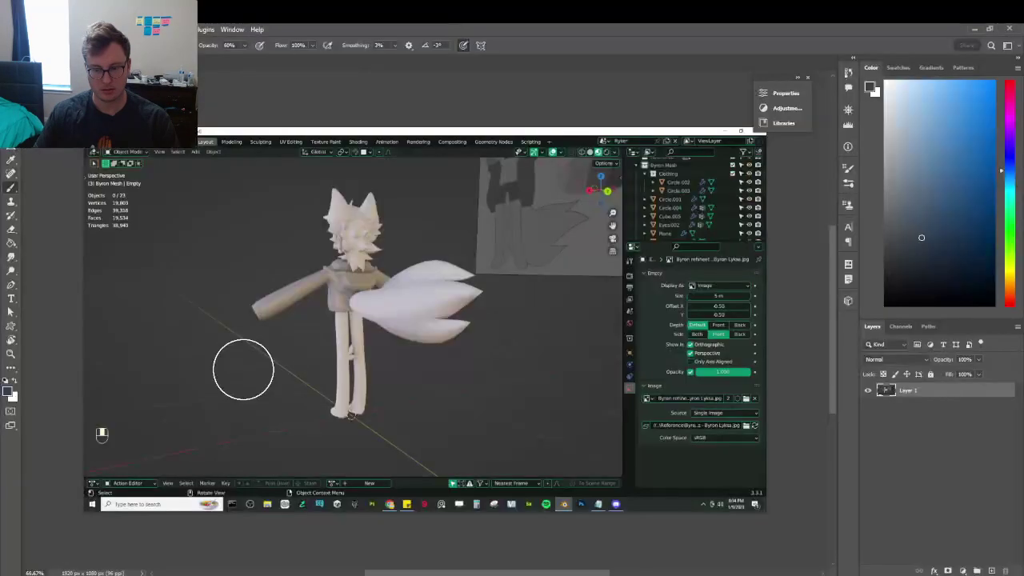
pyautogui.hotkey('alt', 'Tab')
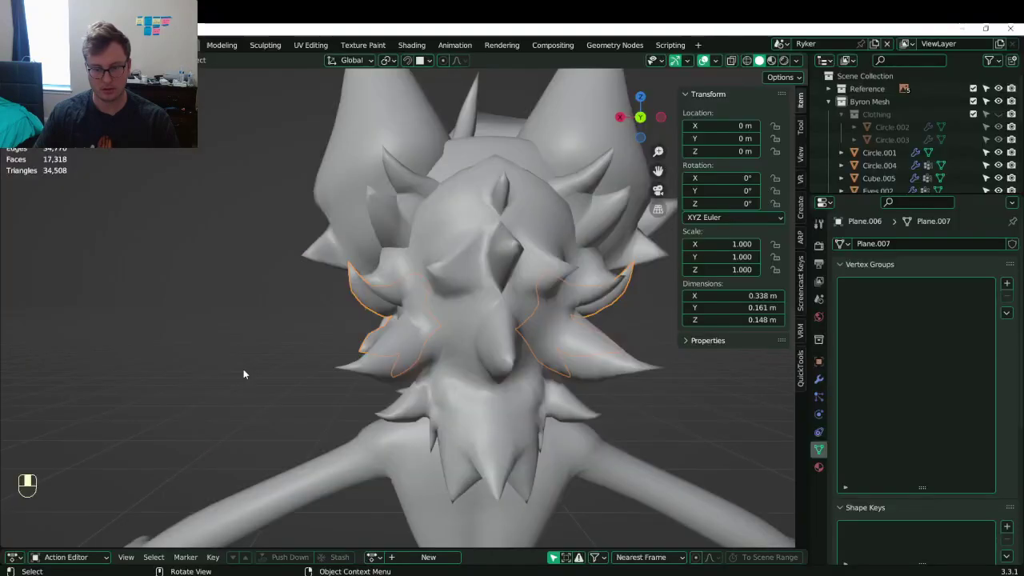
pyautogui.hotkey('alt', 'Tab')
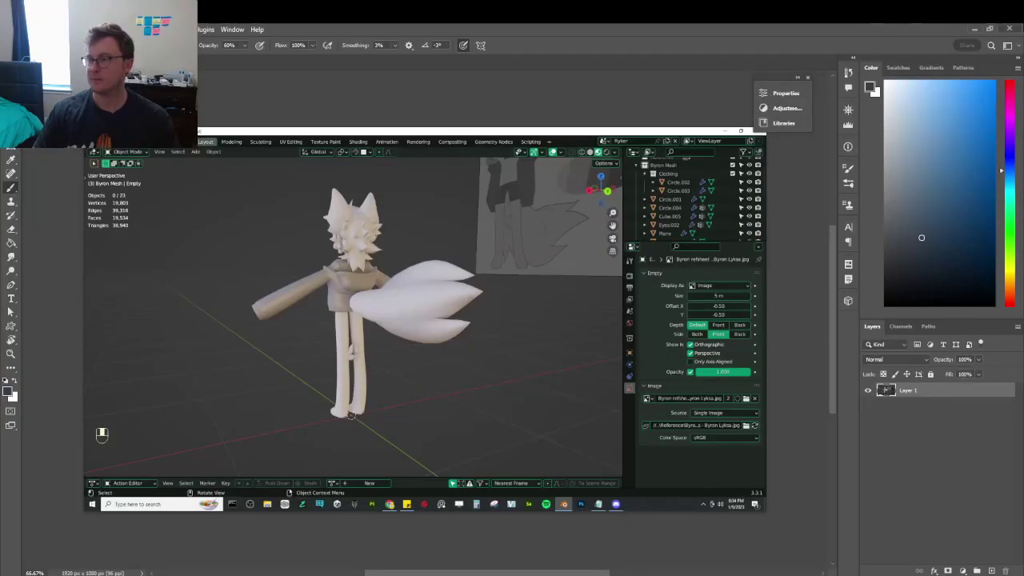
pyautogui.hotkey('alt', 'Tab')
# Adjust the mean vertex crease of the three head-side spike tips together and save the file
pyautogui.moveTo(560, 292); pyautogui.dragTo(496, 202, button='middle')
pyautogui.press('Tab')
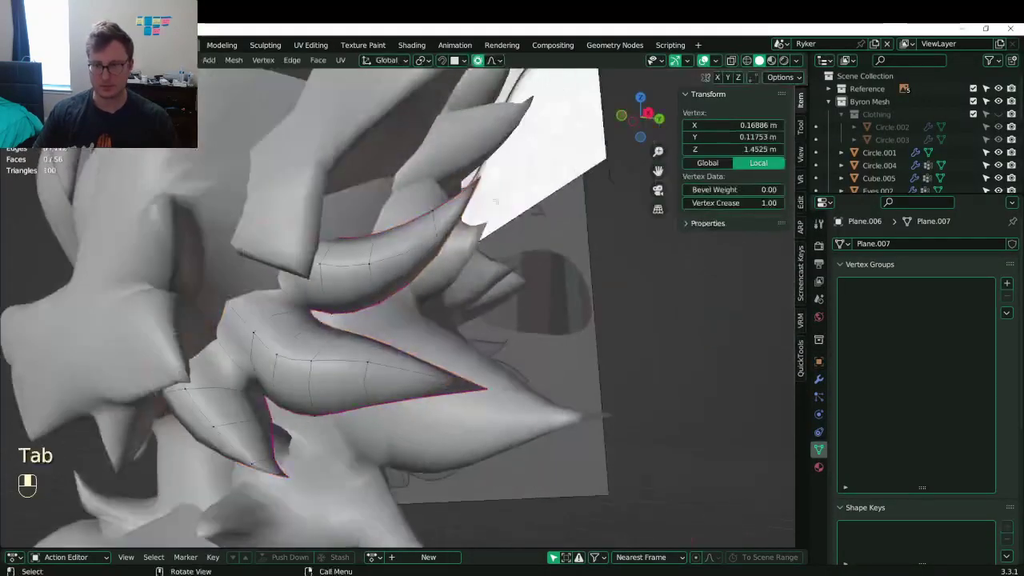
pyautogui.keyDown('shift'); pyautogui.click(367, 449); pyautogui.keyUp('shift')
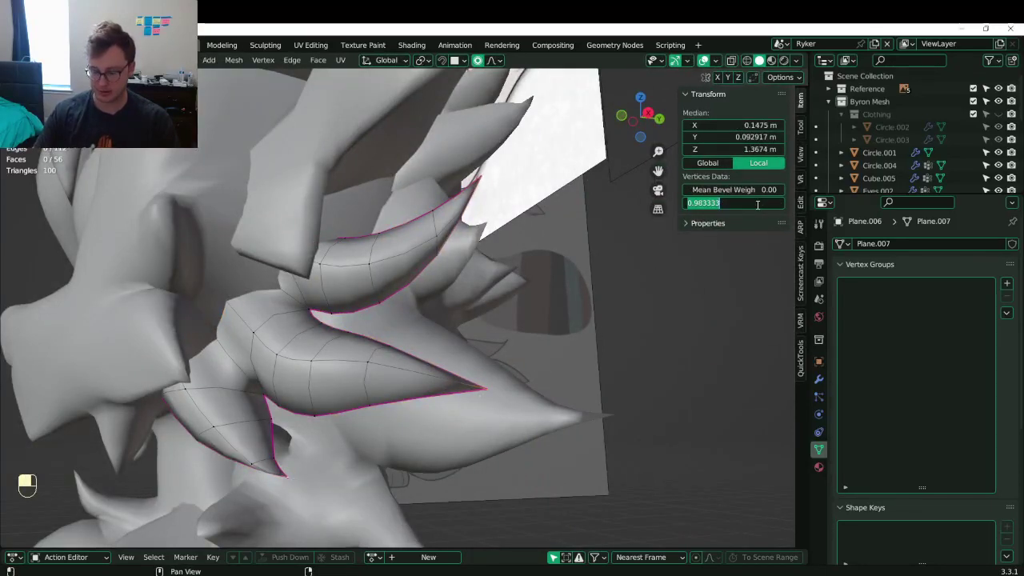
pyautogui.press('Tab')
pyautogui.moveTo(416, 369); pyautogui.dragTo(368, 384, button='middle')
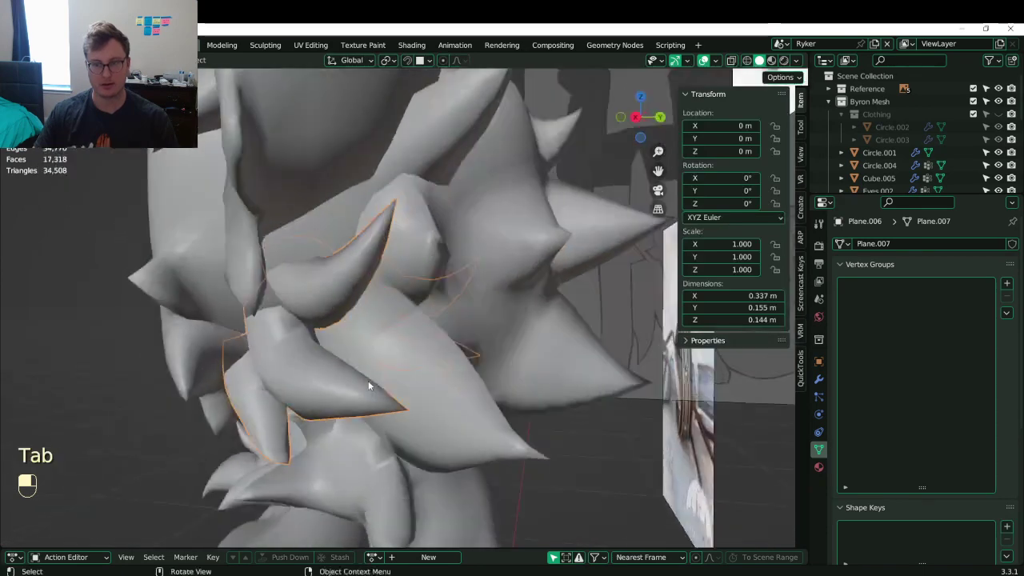
pyautogui.press('s')
pyautogui.press('x')
pyautogui.rightClick(395, 357)
pyautogui.hotkey('ctrl', 's')
pyautogui.scroll(-4, 309, 270)
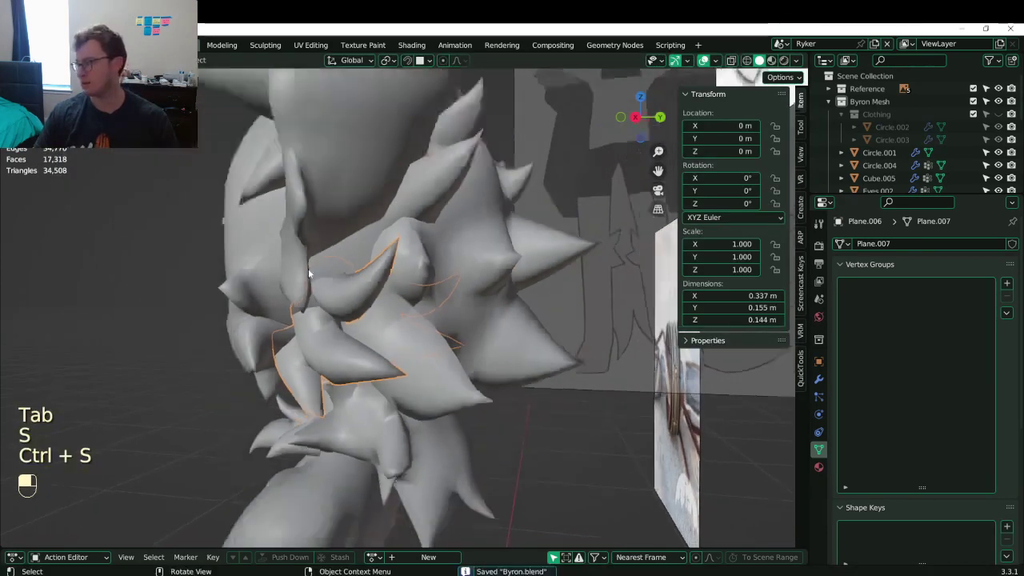
# Edit the spiked fur piece beside the forehead and connect both side vertices of its lowest spike to the tip
pyautogui.moveTo(312, 268); pyautogui.dragTo(479, 244, button='middle')
pyautogui.keyDown('shift'); pyautogui.moveTo(356, 237); pyautogui.dragTo(416, 288, button='middle'); pyautogui.keyUp('shift')
pyautogui.moveTo(416, 288); pyautogui.dragTo(398, 305, button='middle')
pyautogui.click(458, 344)
pyautogui.scroll(6, 398, 306)
pyautogui.press('Tab')
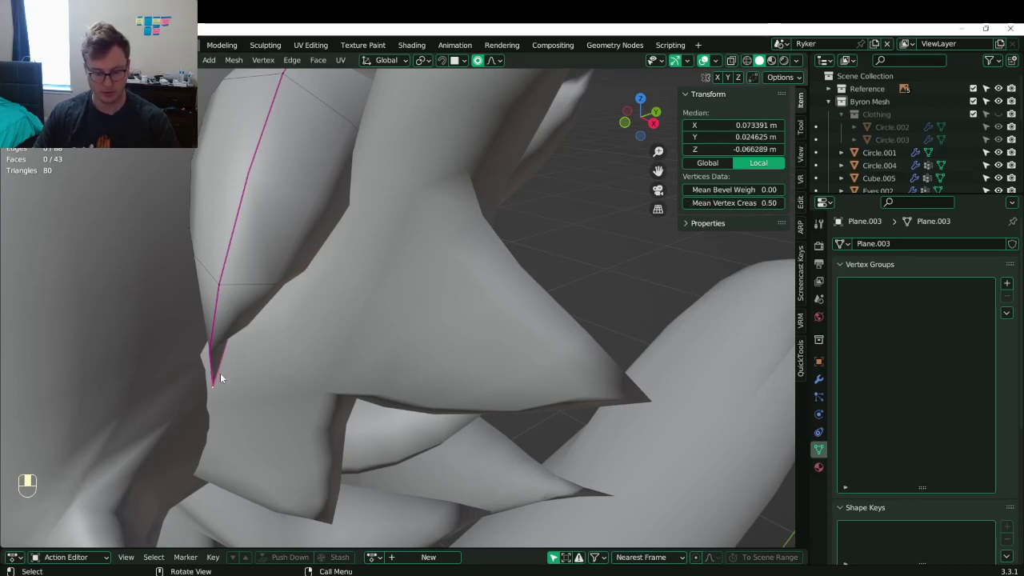
pyautogui.press('j')
pyautogui.moveTo(226, 367); pyautogui.dragTo(288, 320, button='middle')
pyautogui.click(478, 286)
pyautogui.moveTo(477, 287); pyautogui.dragTo(486, 249, button='middle')
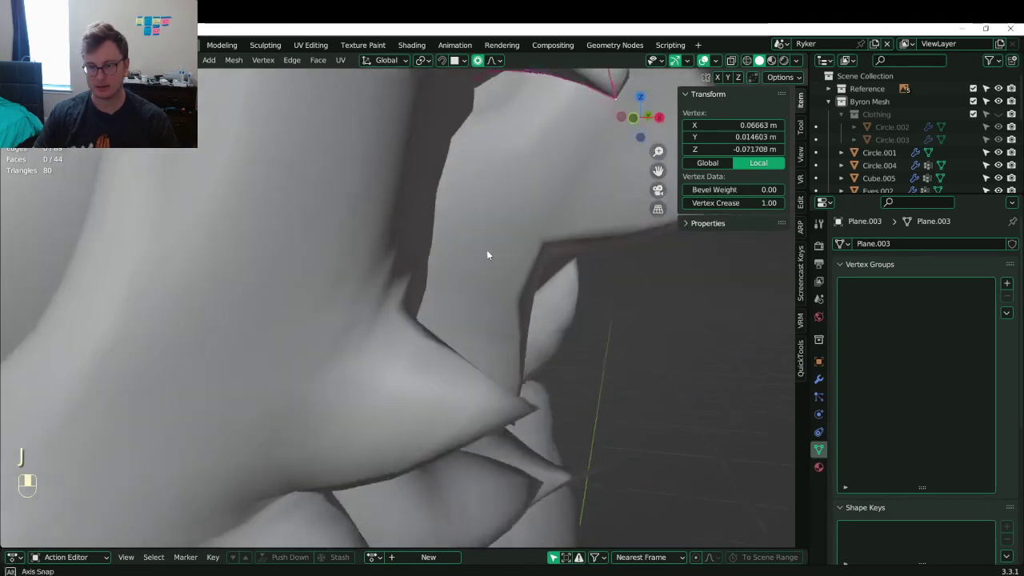
pyautogui.moveTo(524, 142)
pyautogui.keyDown('shift'); pyautogui.mouseDown(button='middle')
pyautogui.moveTo(533, 81)
pyautogui.moveTo(515, 145)
pyautogui.mouseUp(button='middle'); pyautogui.keyUp('shift')
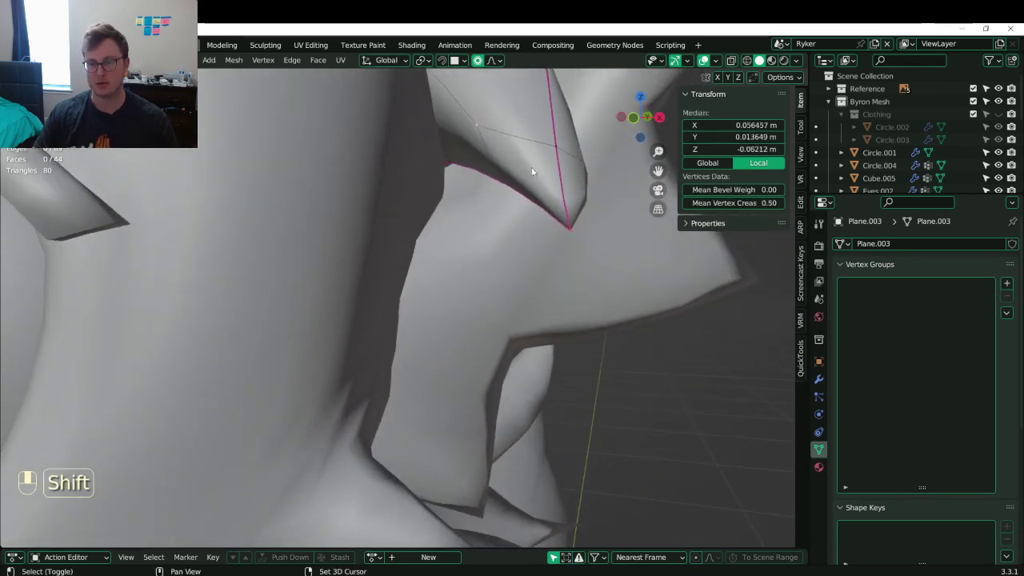
pyautogui.scroll(-3, 531, 183)
pyautogui.moveTo(509, 199); pyautogui.dragTo(172, 339, button='middle')
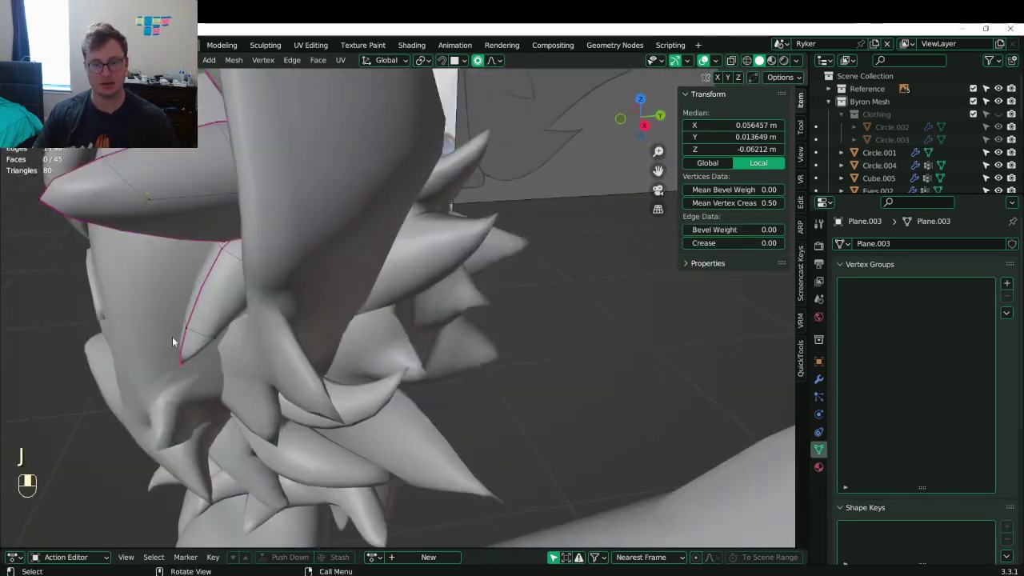
# Connect the side vertex of the forehead fur's middle spike to its tip
pyautogui.press('Tab')
pyautogui.moveTo(260, 351); pyautogui.dragTo(200, 332, button='middle')
pyautogui.press('Tab')
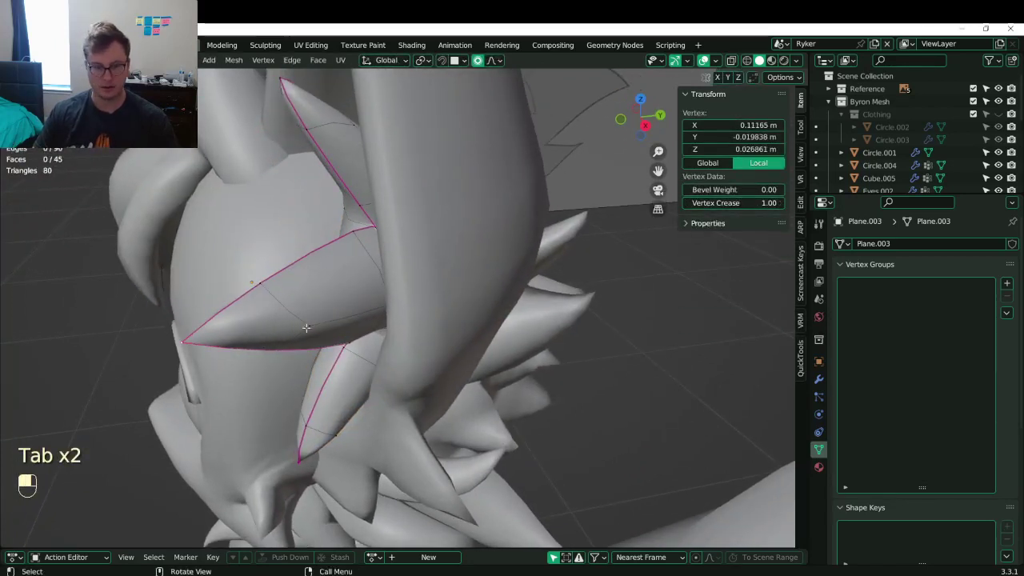
pyautogui.moveTo(278, 338); pyautogui.dragTo(197, 317, button='middle')
pyautogui.keyDown('shift'); pyautogui.click(297, 319); pyautogui.keyUp('shift')
pyautogui.press('j')
# Turn off proportional editing and reposition the tips of the forehead fur's middle and upper spikes
pyautogui.click(168, 331)
pyautogui.press('g')
pyautogui.press('o')
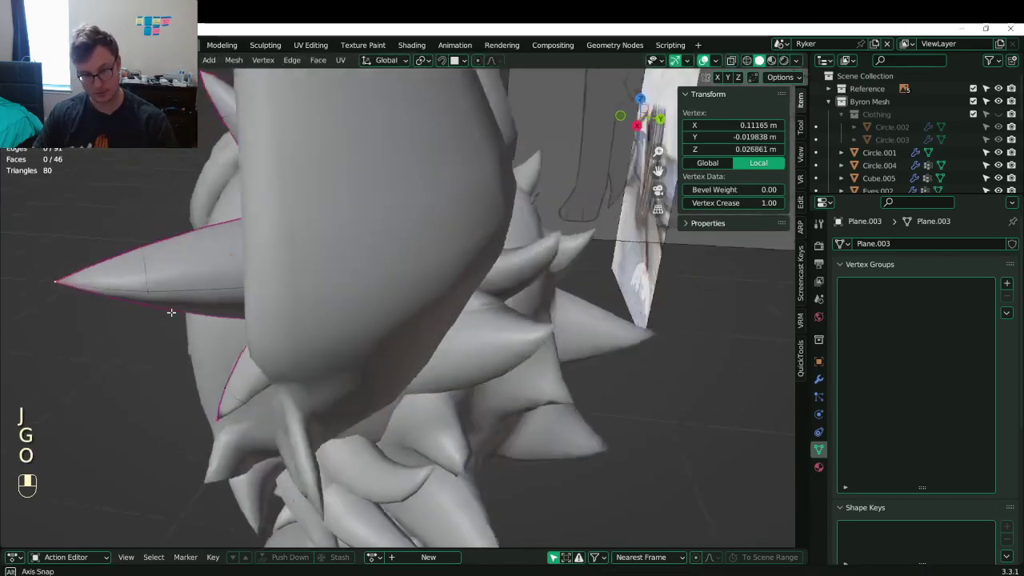
pyautogui.press('g')
pyautogui.moveTo(239, 319); pyautogui.dragTo(331, 259, button='middle')
pyautogui.click(339, 266)
pyautogui.press('g')
pyautogui.click(374, 272)
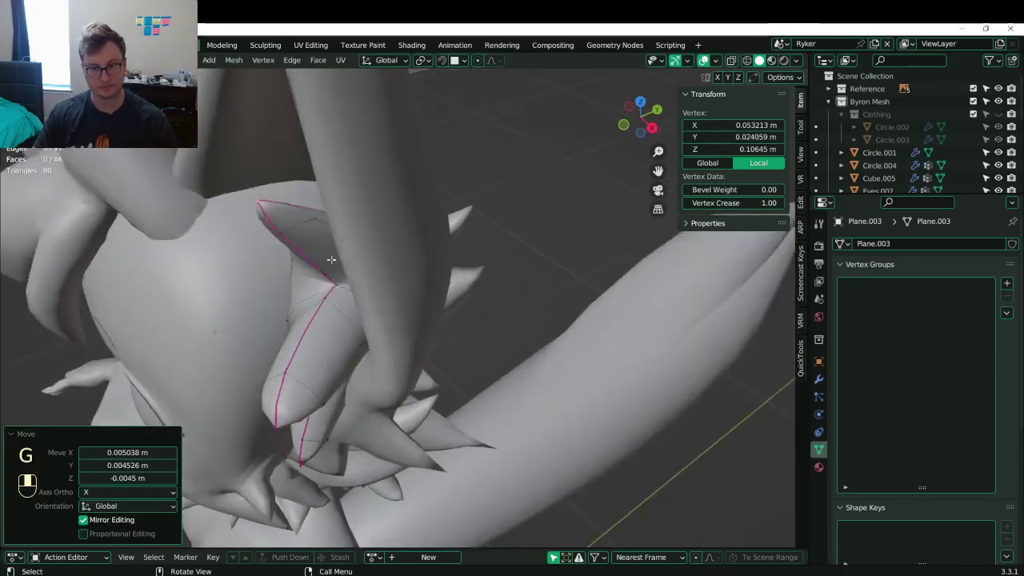
# Connect the side vertex of the forehead fur's upper spike to its tip, leave Edit Mode and save
pyautogui.keyDown('shift'); pyautogui.click(319, 223); pyautogui.keyUp('shift')
pyautogui.press('j')
pyautogui.scroll(-5, 363, 296)
pyautogui.moveTo(363, 296); pyautogui.dragTo(415, 294, button='middle')
pyautogui.press('Tab')
pyautogui.scroll(-5, 444, 305)
pyautogui.hotkey('ctrl', 's')
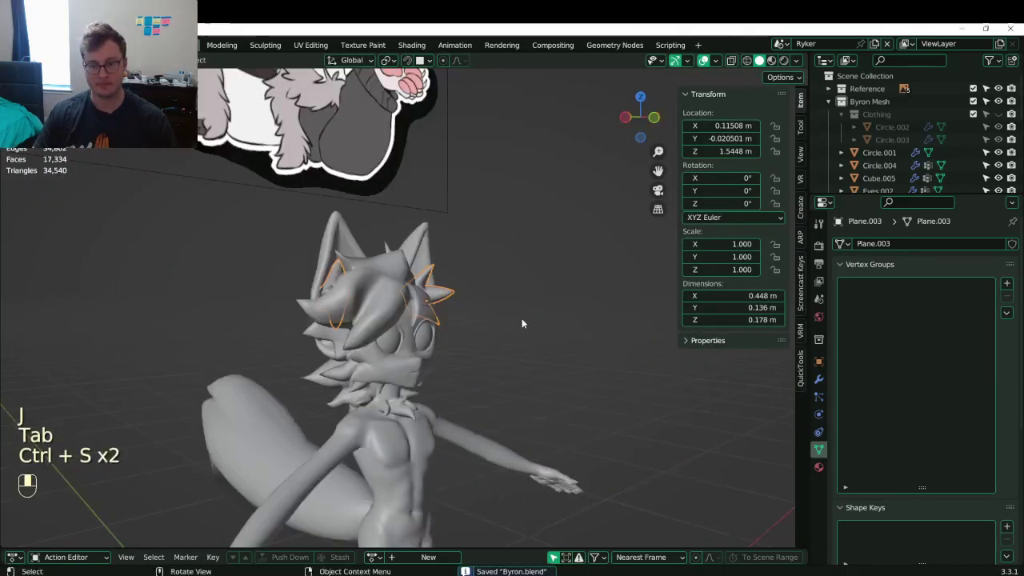
# Edit the fur at the back of the head, connect the large side spike's side vertices to its tip and set the tip's vertex crease to 1.00
pyautogui.moveTo(527, 317); pyautogui.dragTo(357, 374, button='middle')
pyautogui.scroll(2, 400, 340)
pyautogui.click(442, 308)
pyautogui.scroll(1, 400, 322)
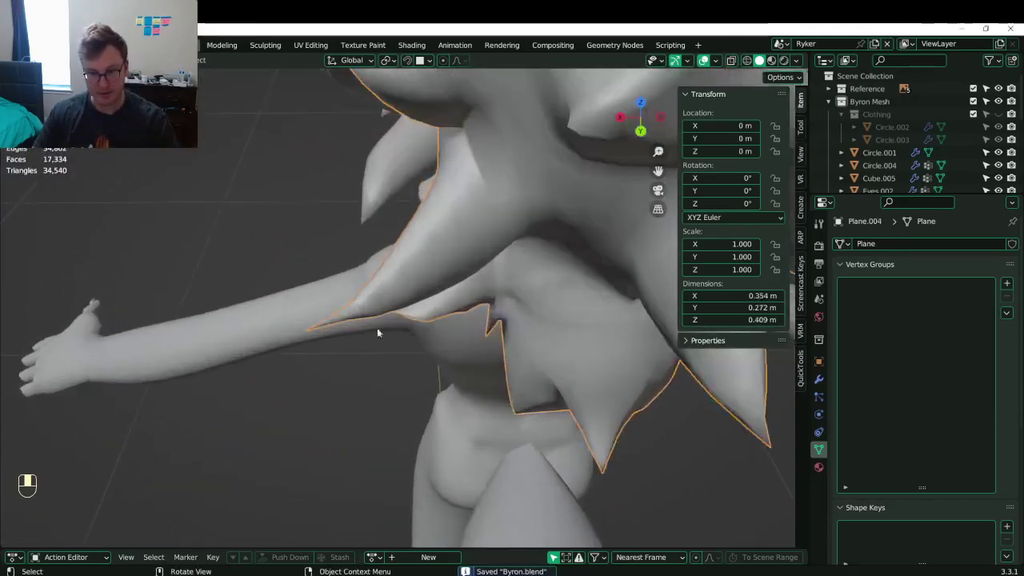
pyautogui.press('Tab')
pyautogui.click(299, 335)
pyautogui.moveTo(299, 335); pyautogui.dragTo(368, 471, button='middle')
pyautogui.press('j')
pyautogui.click(348, 444)
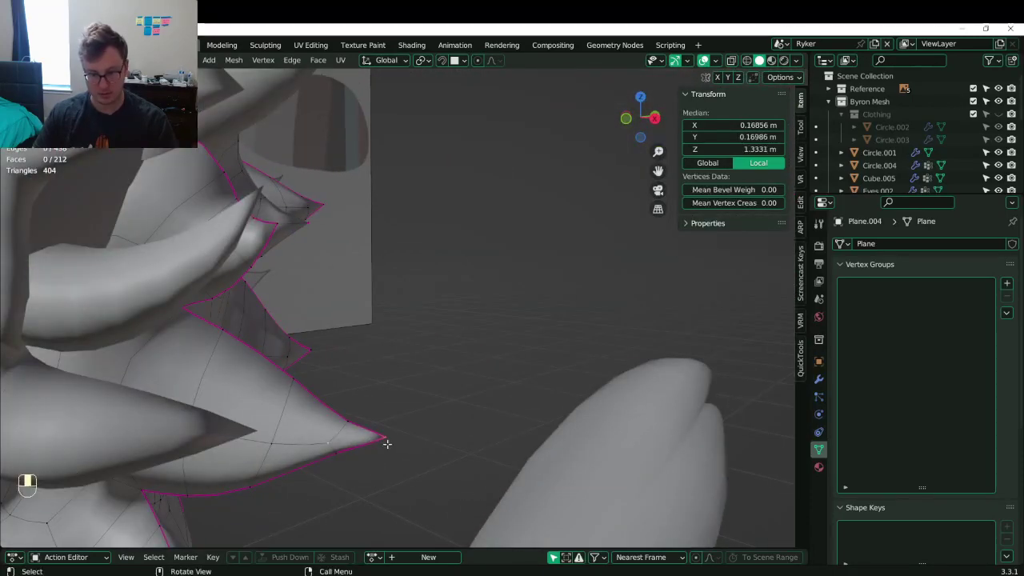
pyautogui.press('j')
pyautogui.click(384, 438)
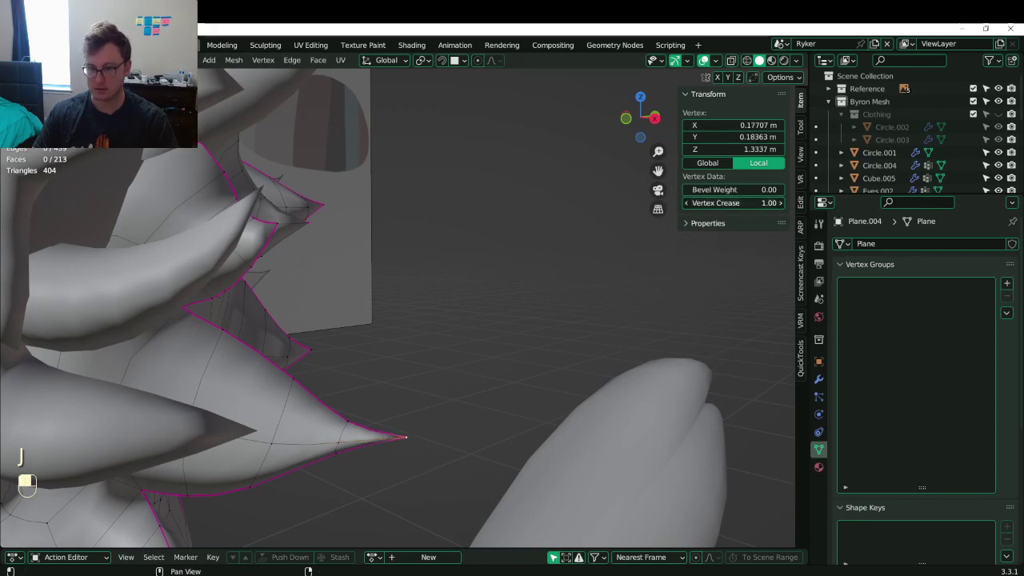
# Pull the tip of the large side spike at the back of the head inward and save the file
pyautogui.press('g')
pyautogui.click(532, 370)
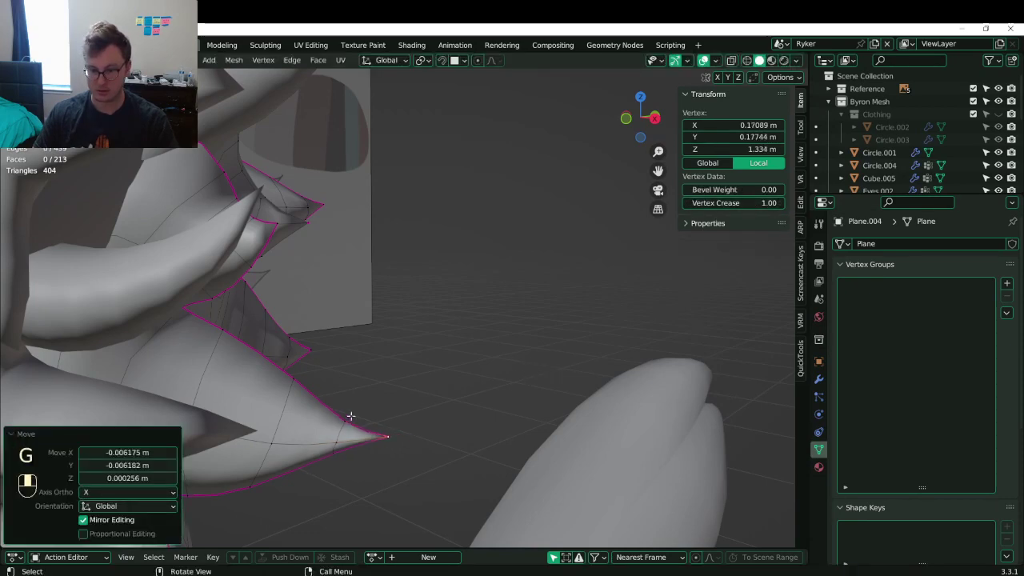
pyautogui.moveTo(352, 416); pyautogui.dragTo(425, 334, button='middle')
pyautogui.press('g')
pyautogui.click(384, 376)
pyautogui.press('g')
pyautogui.click(381, 379)
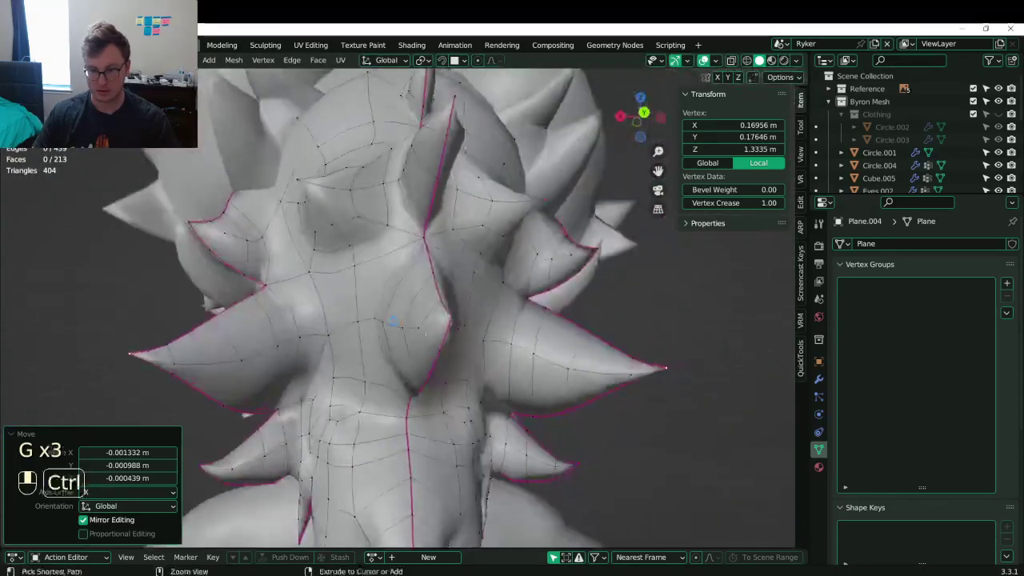
pyautogui.hotkey('ctrl', 's')
# Set the vertex crease of the lower central rear spike's tip to 1.00 and connect its side vertex to the tip
pyautogui.click(431, 328)
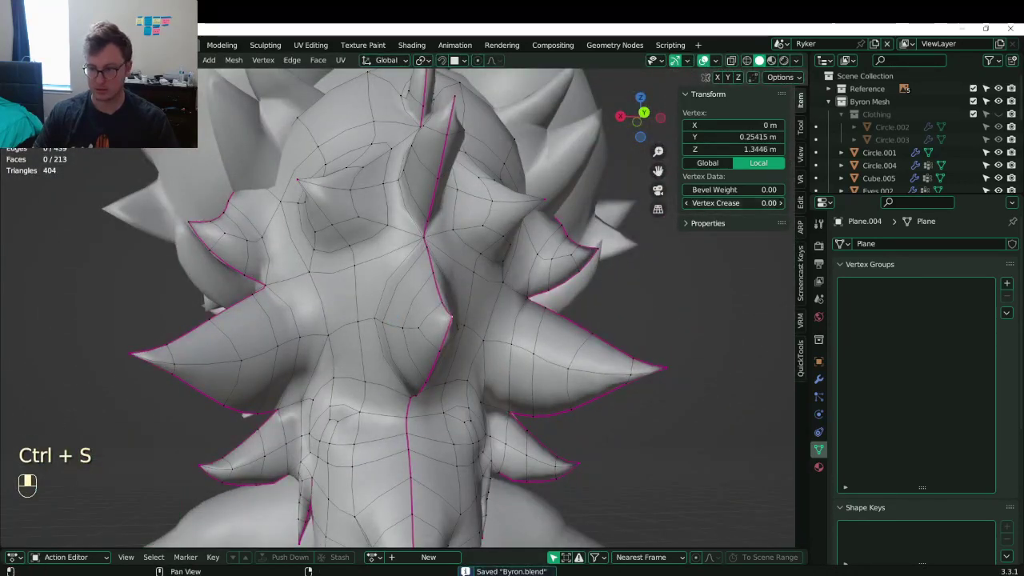
pyautogui.moveTo(466, 327); pyautogui.dragTo(475, 383, button='middle')
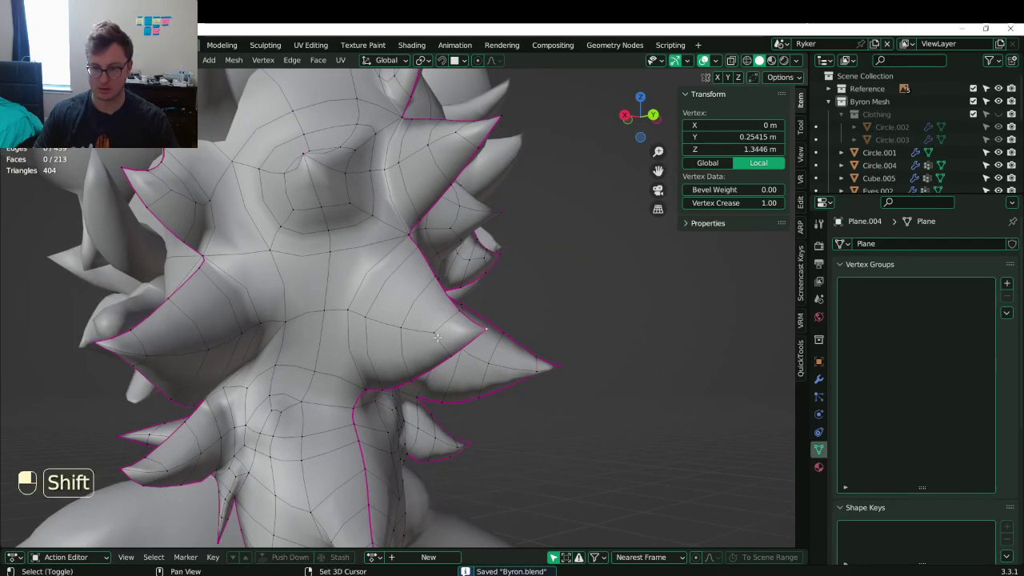
pyautogui.moveTo(402, 217); pyautogui.dragTo(481, 207, button='middle')
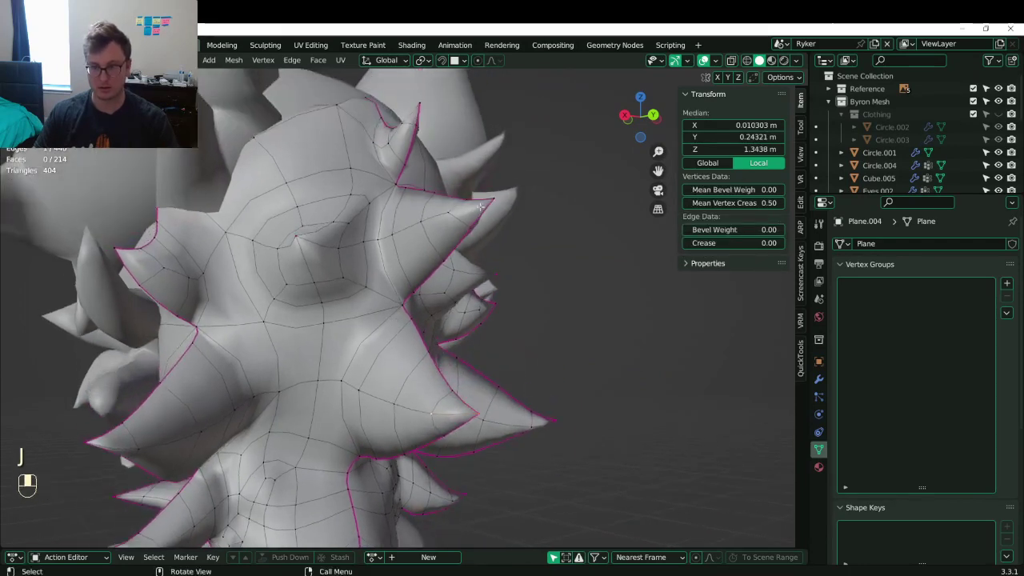
# Give the middle central rear spike's tip a vertex crease of 1.00, connect its side vertex to the tip and adjust the spike's end
pyautogui.click(501, 214)
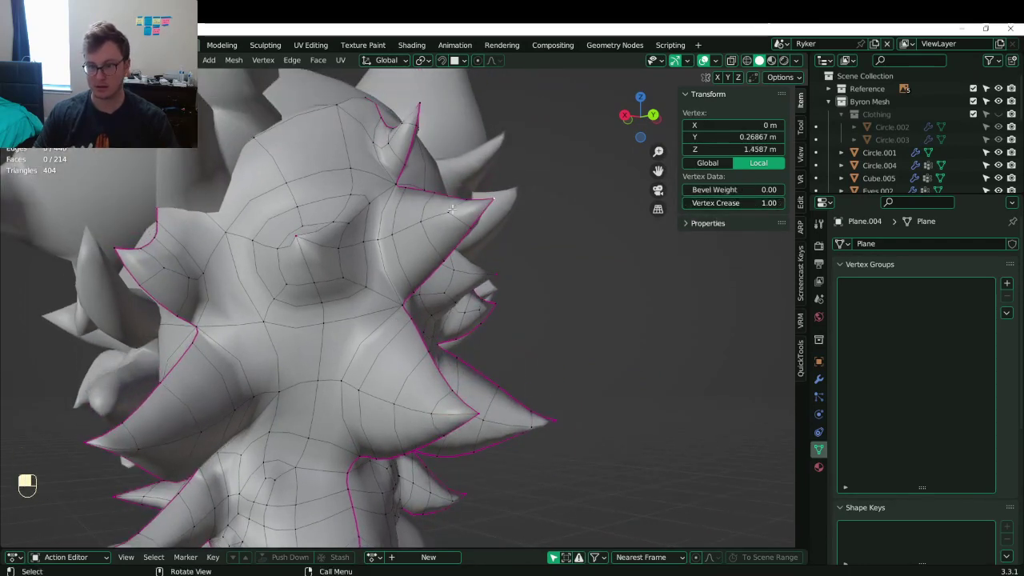
pyautogui.press('j')
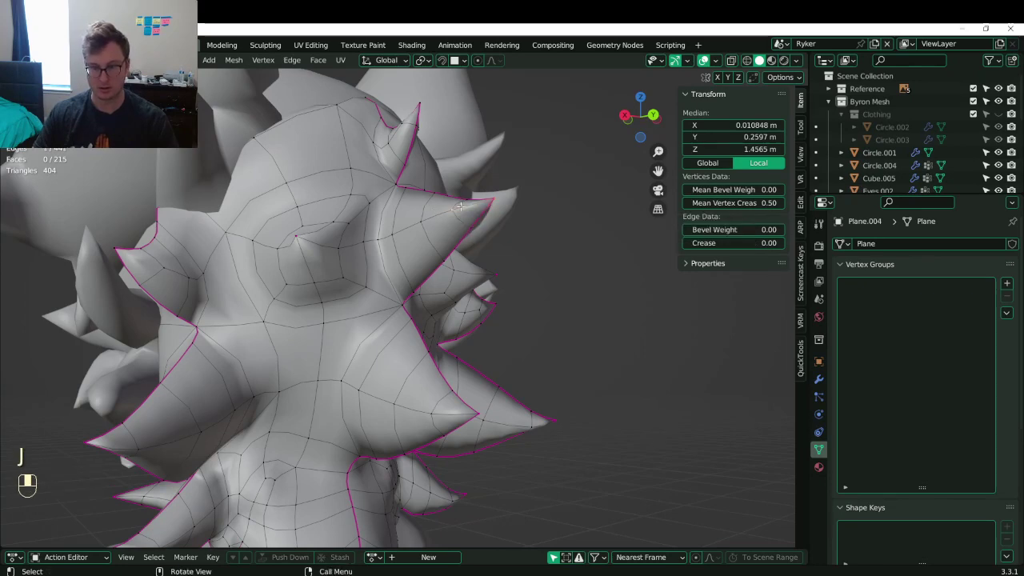
pyautogui.hotkey('ctrl', 'z')
pyautogui.press('j')
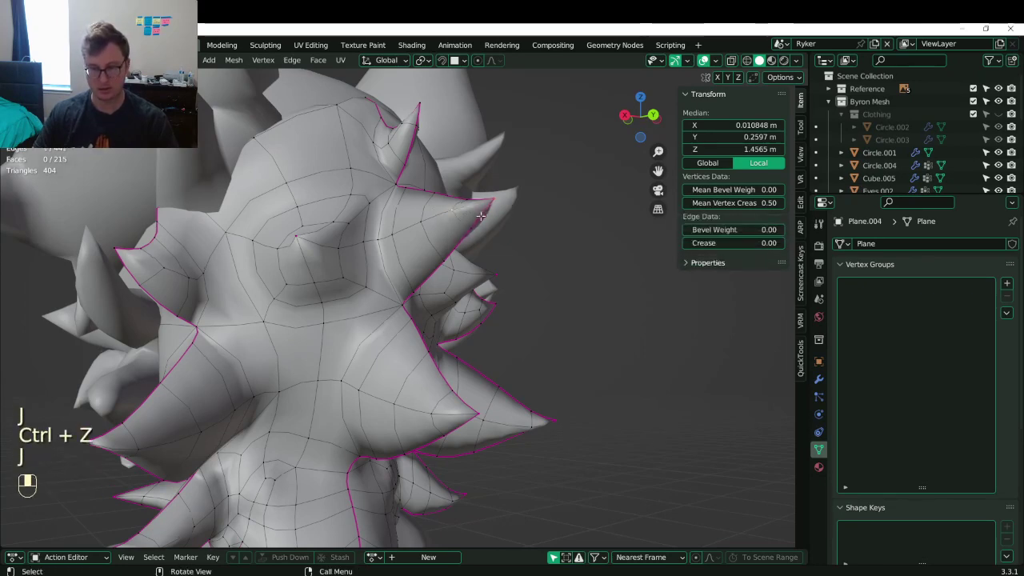
pyautogui.moveTo(462, 218); pyautogui.dragTo(448, 304, button='middle')
pyautogui.click(482, 272)
pyautogui.press('g')
pyautogui.moveTo(507, 263)
pyautogui.mouseDown(button='middle')
pyautogui.moveTo(498, 300)
pyautogui.moveTo(490, 259)
pyautogui.mouseUp(button='middle')
pyautogui.click(512, 285)
# Set the top central spike's tip crease to 1.00, connect its side vertex to the tip, adjust the end and save
pyautogui.click(424, 183)
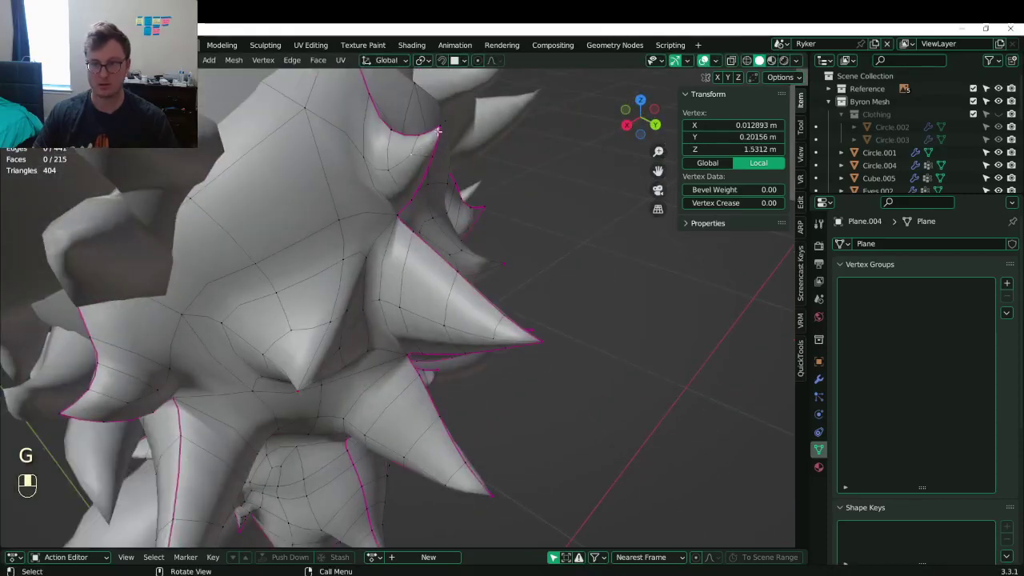
pyautogui.keyDown('shift'); pyautogui.click(413, 199); pyautogui.keyUp('shift')
pyautogui.moveTo(432, 204); pyautogui.dragTo(388, 254, button='middle')
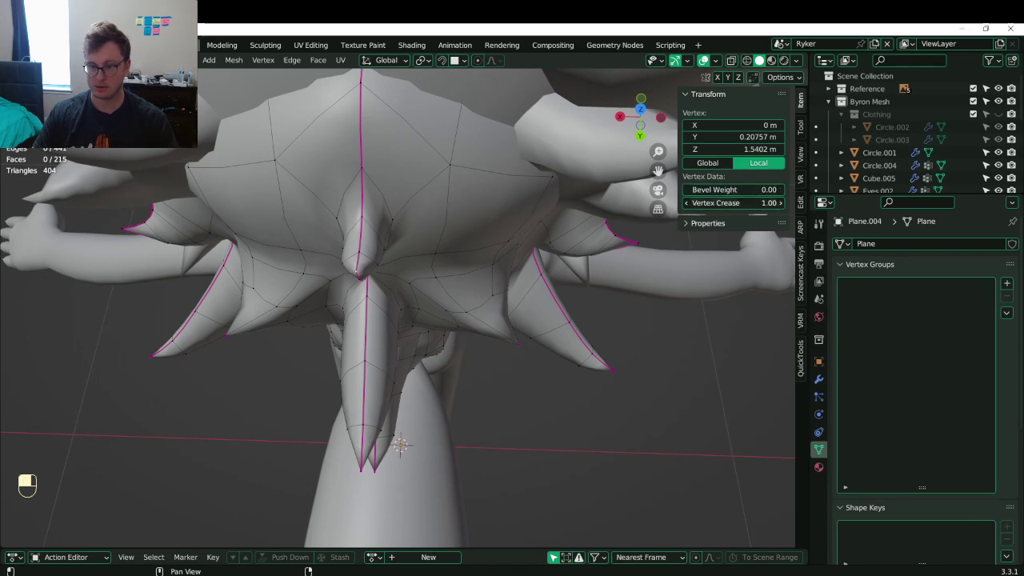
pyautogui.press('j')
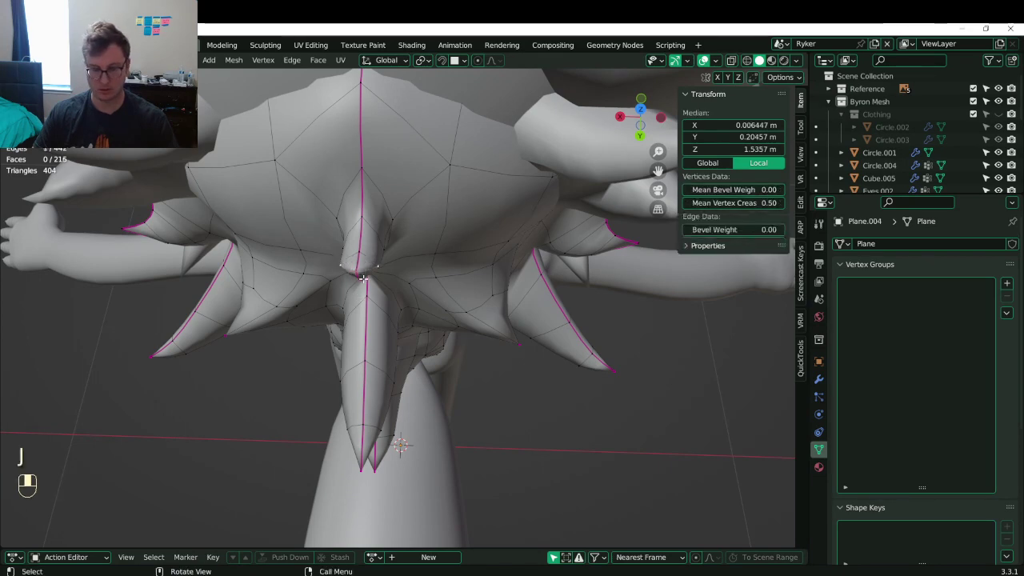
pyautogui.moveTo(363, 277)
pyautogui.mouseDown(button='middle')
pyautogui.moveTo(376, 279)
pyautogui.moveTo(411, 329)
pyautogui.moveTo(414, 272)
pyautogui.moveTo(503, 233)
pyautogui.moveTo(474, 199)
pyautogui.moveTo(252, 346)
pyautogui.moveTo(326, 309)
pyautogui.moveTo(362, 276)
pyautogui.mouseUp(button='middle')
pyautogui.click(376, 279)
pyautogui.press('g')
pyautogui.click(377, 279)
pyautogui.hotkey('ctrl', 's')
# Connect the side vertices of the small side spike above the large one to its tip
pyautogui.scroll(4, 362, 276)
pyautogui.click(413, 274)
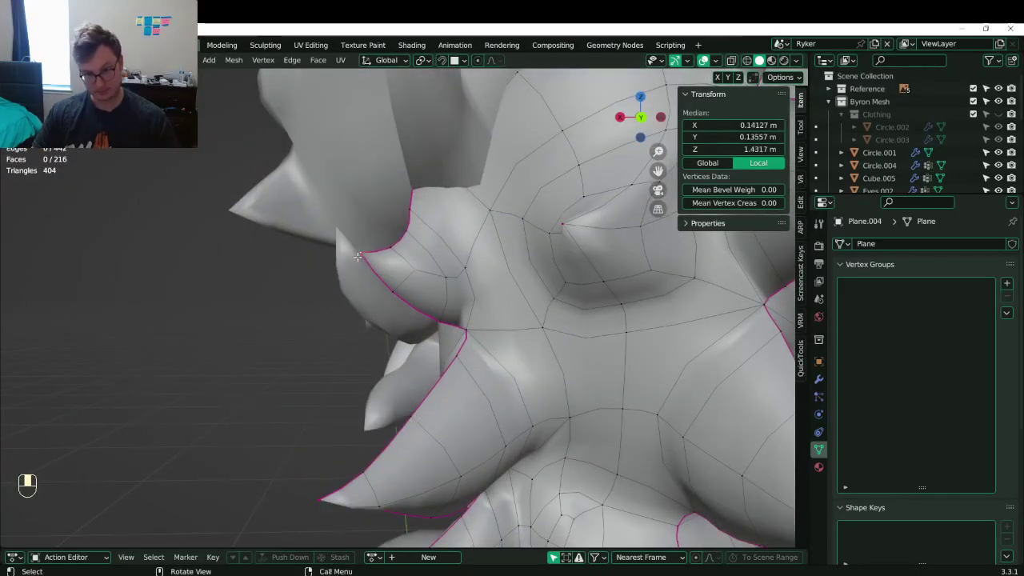
pyautogui.press('j')
pyautogui.moveTo(452, 282)
pyautogui.mouseDown(button='middle')
pyautogui.moveTo(449, 300)
pyautogui.moveTo(418, 292)
pyautogui.moveTo(444, 278)
pyautogui.mouseUp(button='middle')
pyautogui.keyDown('shift'); pyautogui.click(409, 281); pyautogui.keyUp('shift')
pyautogui.press('j')
# Scale the small side spike's side vertices to about 0.739, shift them along Y, leave Edit Mode and save
pyautogui.click(448, 276)
pyautogui.press('s')
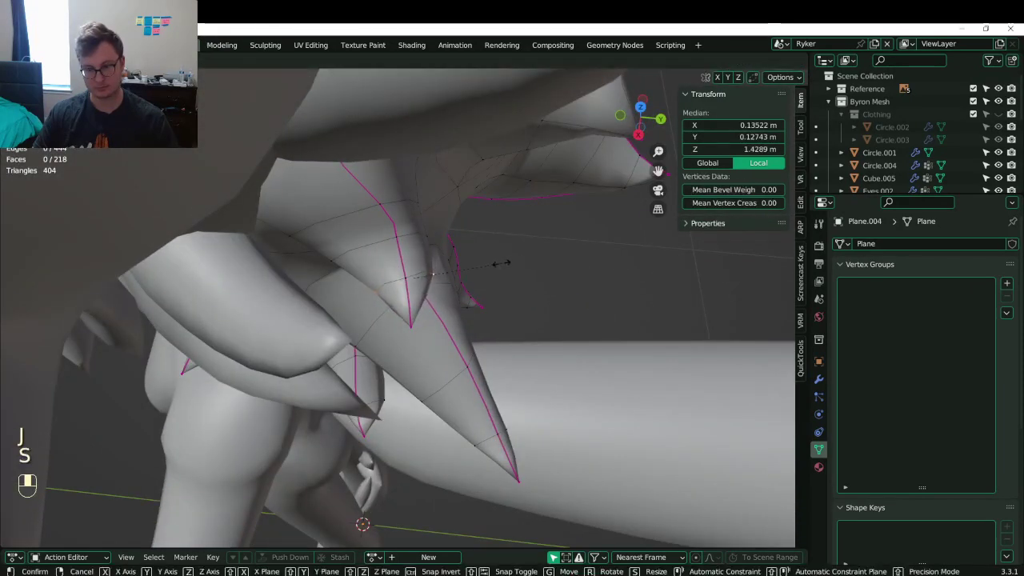
pyautogui.click(491, 266)
pyautogui.press('g')
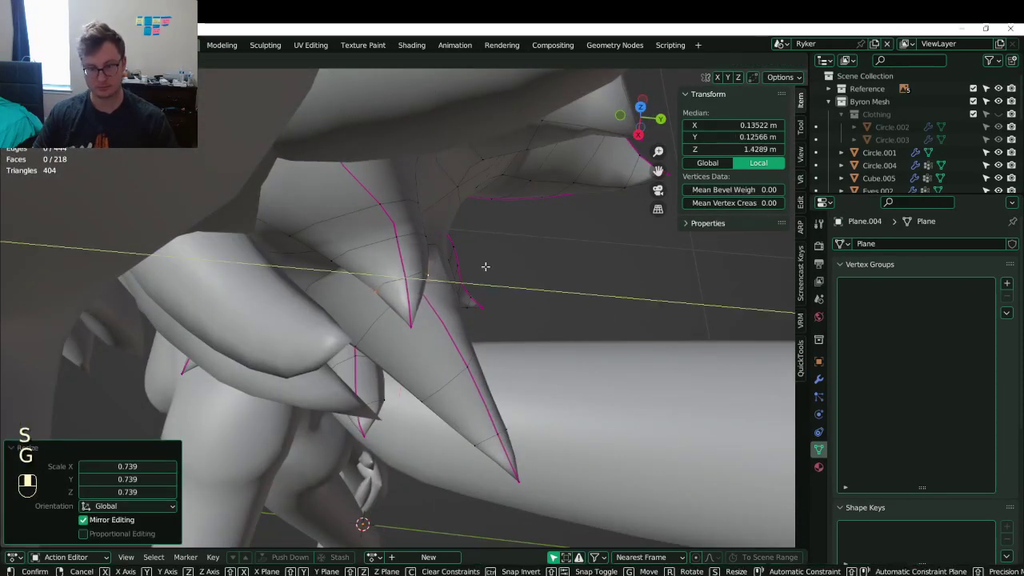
pyautogui.click(484, 276)
pyautogui.press('Tab')
pyautogui.scroll(-3, 485, 277)
pyautogui.moveTo(485, 277); pyautogui.dragTo(459, 219, button='middle')
pyautogui.hotkey('ctrl', 's')
pyautogui.scroll(-2, 458, 220)
pyautogui.moveTo(328, 228); pyautogui.dragTo(405, 207, button='middle')
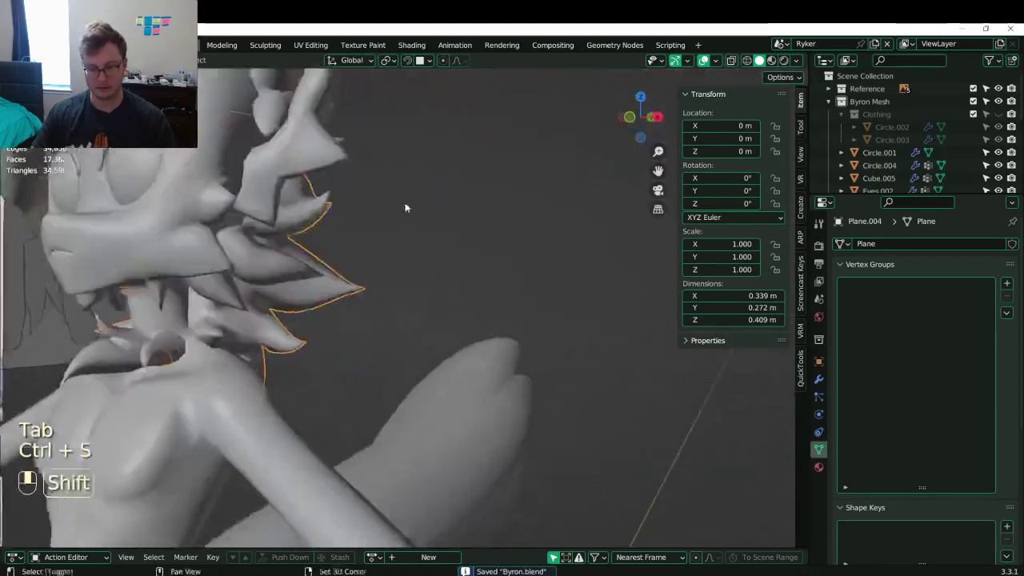
# Reenter Edit Mode on the head fur and pull the large side spike's tip slightly further inward
pyautogui.press('Tab')
pyautogui.scroll(5, 311, 276)
pyautogui.press('KP_Decimal')
pyautogui.scroll(3, 441, 210)
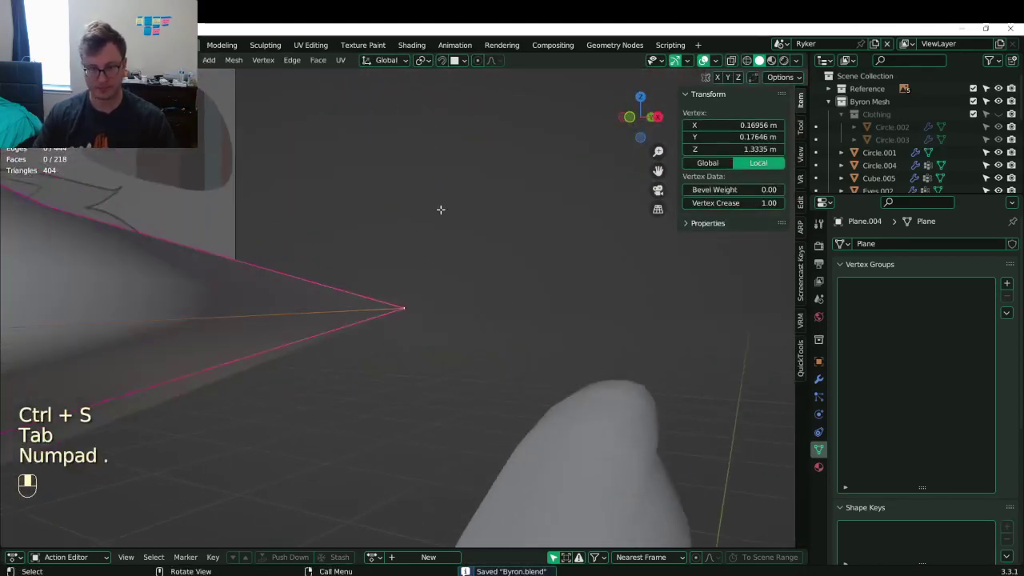
pyautogui.press('g')
pyautogui.click(394, 290)
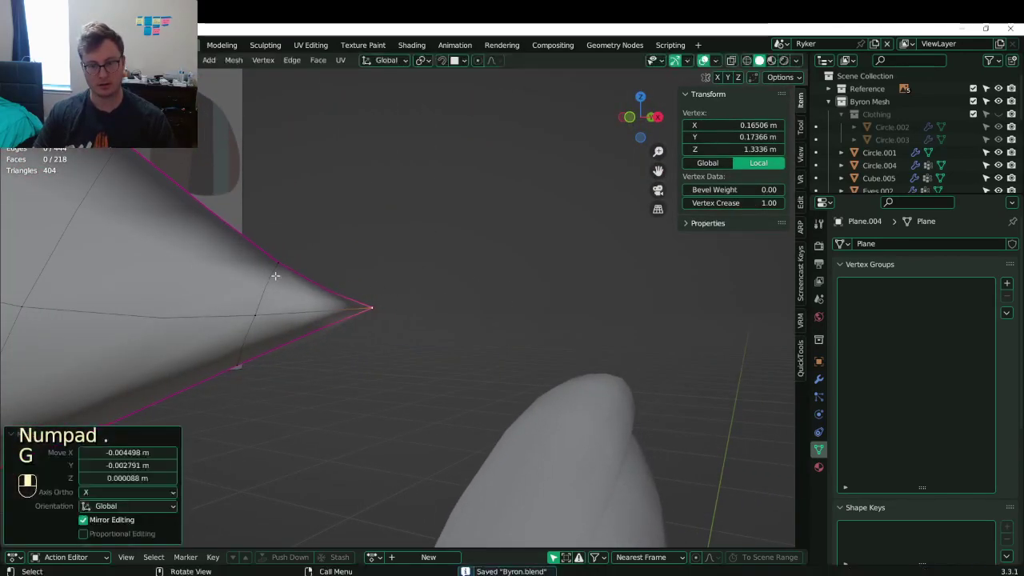
# Scale the two side vertices near the tip of the small spike below the large side spike to about 0.697
pyautogui.scroll(-3, 275, 277)
pyautogui.moveTo(445, 322); pyautogui.dragTo(326, 364, button='middle')
pyautogui.keyDown('shift'); pyautogui.moveTo(327, 364); pyautogui.dragTo(402, 398, button='middle'); pyautogui.keyUp('shift')
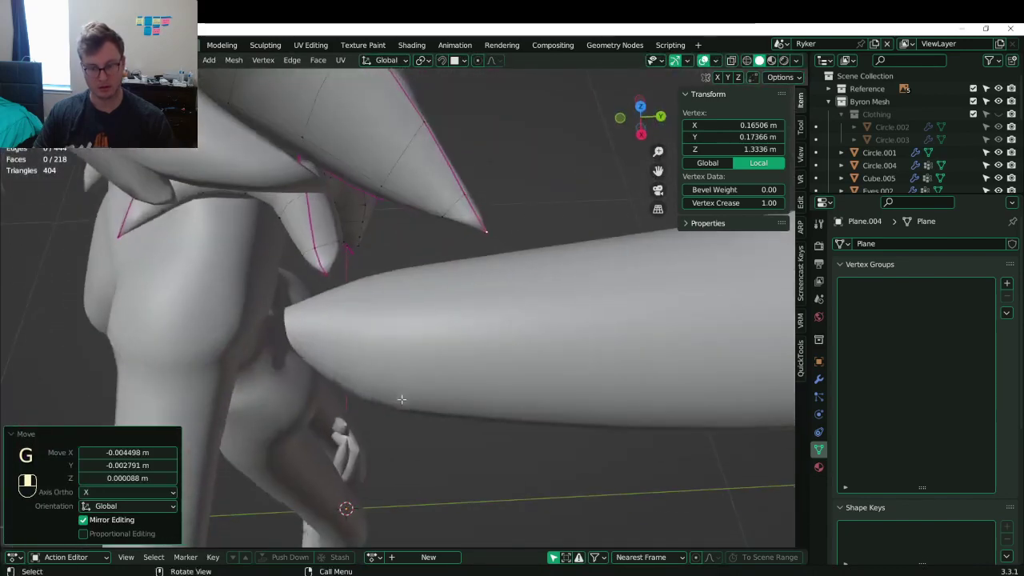
pyautogui.click(333, 274)
pyautogui.press('KP_Decimal')
pyautogui.scroll(-3, 304, 269)
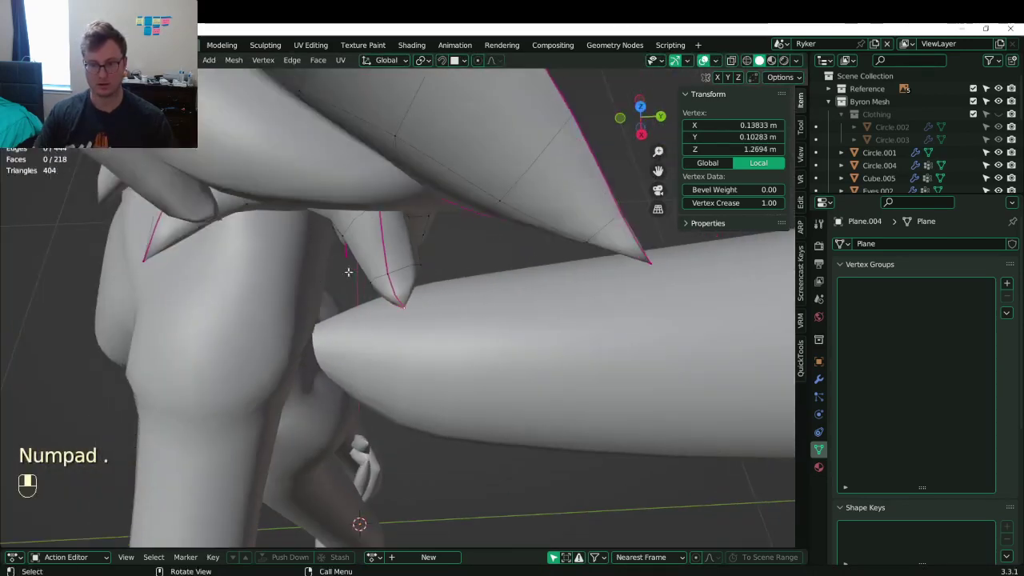
pyautogui.keyDown('shift'); pyautogui.click(420, 265); pyautogui.keyUp('shift')
pyautogui.press('s')
pyautogui.click(435, 252)
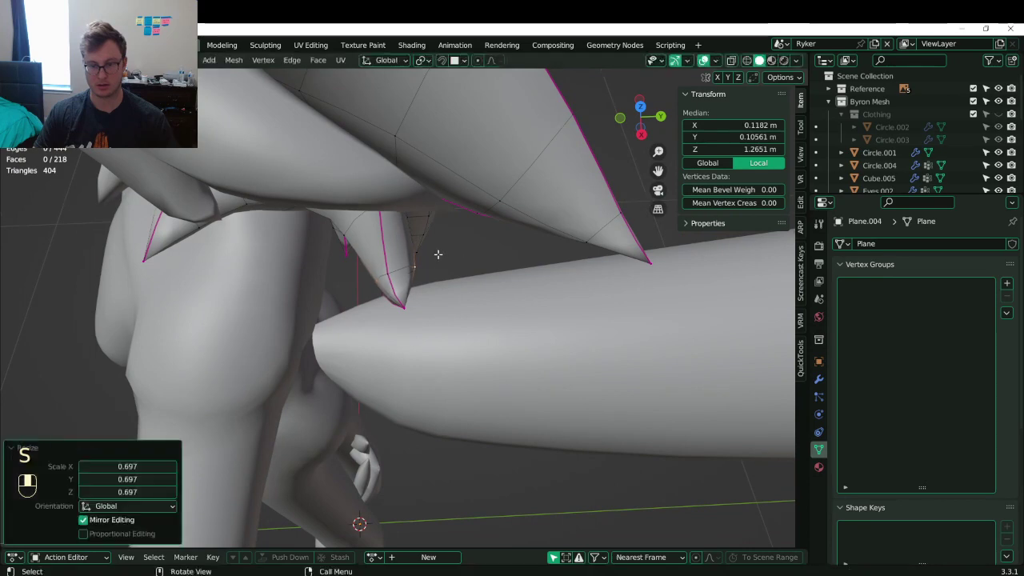
# Reposition the rear side vertex of the small lower spike, leave Edit Mode and save the file
pyautogui.moveTo(434, 251); pyautogui.dragTo(416, 286, button='middle')
pyautogui.click(412, 285)
pyautogui.press('g')
pyautogui.rightClick(414, 286)
pyautogui.press('g')
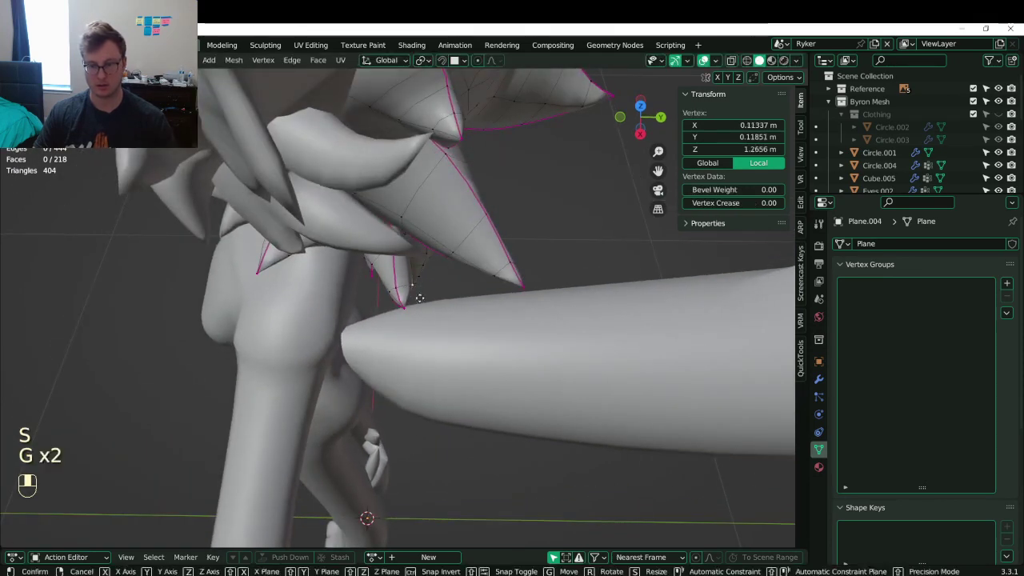
pyautogui.click(416, 299)
pyautogui.scroll(-4, 416, 298)
pyautogui.moveTo(416, 298); pyautogui.dragTo(434, 250, button='middle')
pyautogui.press('Tab')
pyautogui.scroll(-3, 434, 250)
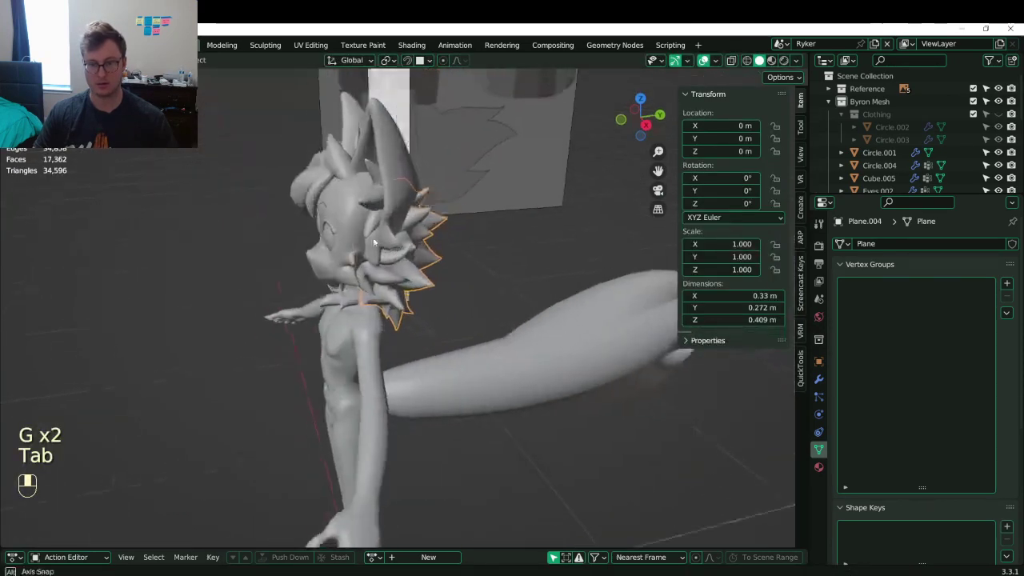
pyautogui.moveTo(579, 276); pyautogui.dragTo(457, 293, button='middle')
pyautogui.hotkey('ctrl', 's')
# Edit the head fur, reposition the underside vertex near the large side spike's tip and leave Edit Mode
pyautogui.scroll(4, 368, 274)
pyautogui.press('Tab')
pyautogui.scroll(3, 423, 321)
pyautogui.moveTo(414, 256); pyautogui.dragTo(464, 281, button='middle')
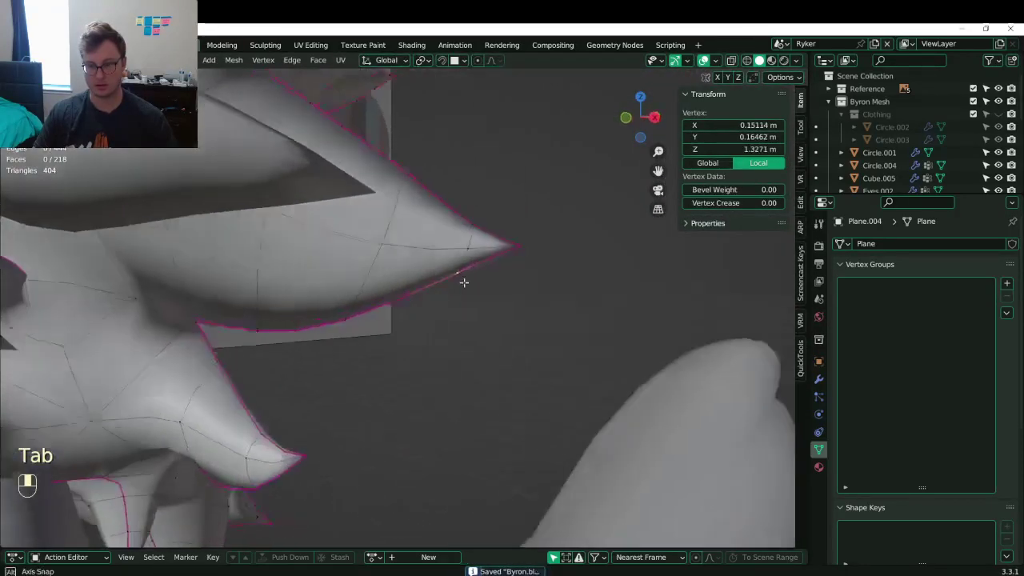
pyautogui.press('g')
pyautogui.click(530, 247)
pyautogui.press('g')
pyautogui.press('Tab')
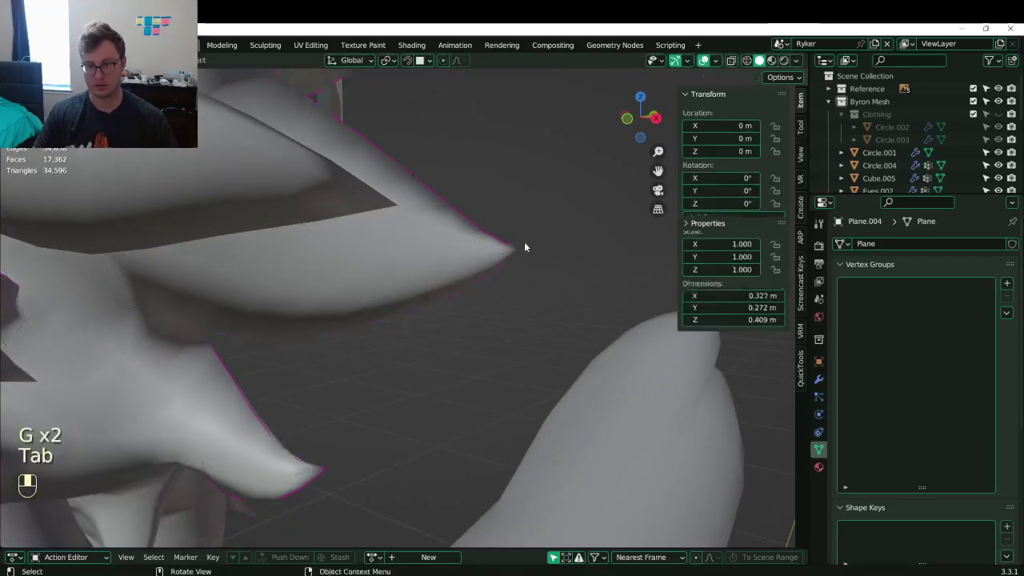
# Save the file and examine the whole character and its head fur from several angles
pyautogui.moveTo(523, 244); pyautogui.dragTo(425, 334, button='middle')
pyautogui.hotkey('ctrl', 's')
pyautogui.hotkey('ctrl', 's')
pyautogui.scroll(-2, 425, 334)
pyautogui.hotkey('ctrl', 's')
pyautogui.scroll(-5, 440, 325)
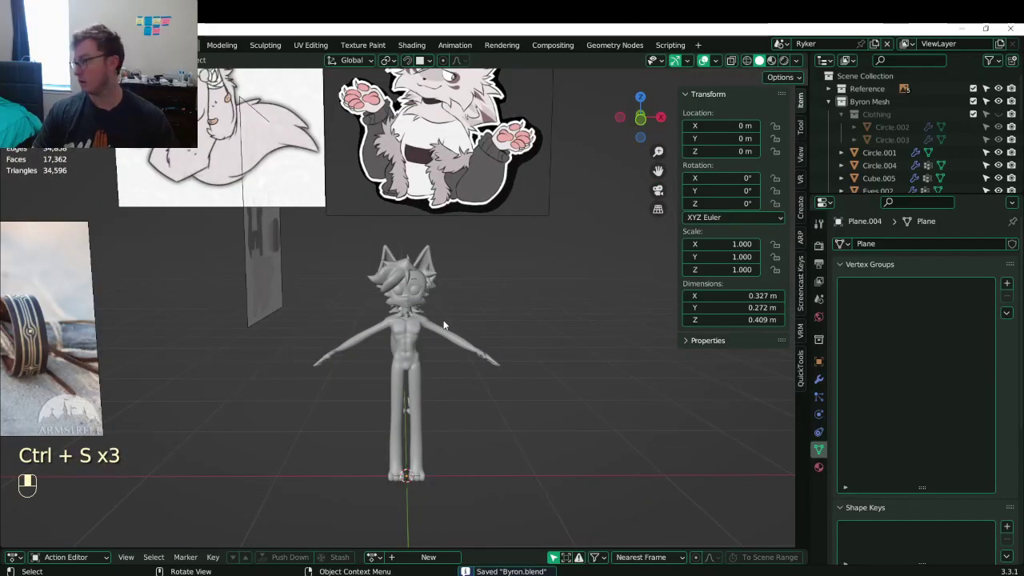
pyautogui.scroll(5, 401, 324)
pyautogui.moveTo(392, 275); pyautogui.dragTo(376, 246, button='middle')
pyautogui.hotkey('ctrl', 's')
pyautogui.scroll(-1, 406, 280)
pyautogui.scroll(3, 415, 279)
pyautogui.scroll(-6, 376, 246)
pyautogui.moveTo(448, 264); pyautogui.dragTo(510, 310, button='middle')
# Switch the viewport to Material Preview shading and examine the body and face
pyautogui.press('z')
pyautogui.moveTo(488, 395)
pyautogui.keyDown('shift'); pyautogui.mouseDown(button='middle')
pyautogui.moveTo(469, 332)
pyautogui.moveTo(342, 337)
pyautogui.moveTo(544, 344)
pyautogui.moveTo(385, 343)
pyautogui.moveTo(491, 348)
pyautogui.moveTo(445, 357)
pyautogui.moveTo(400, 410)
pyautogui.moveTo(355, 395)
pyautogui.mouseUp(button='middle'); pyautogui.keyUp('shift')
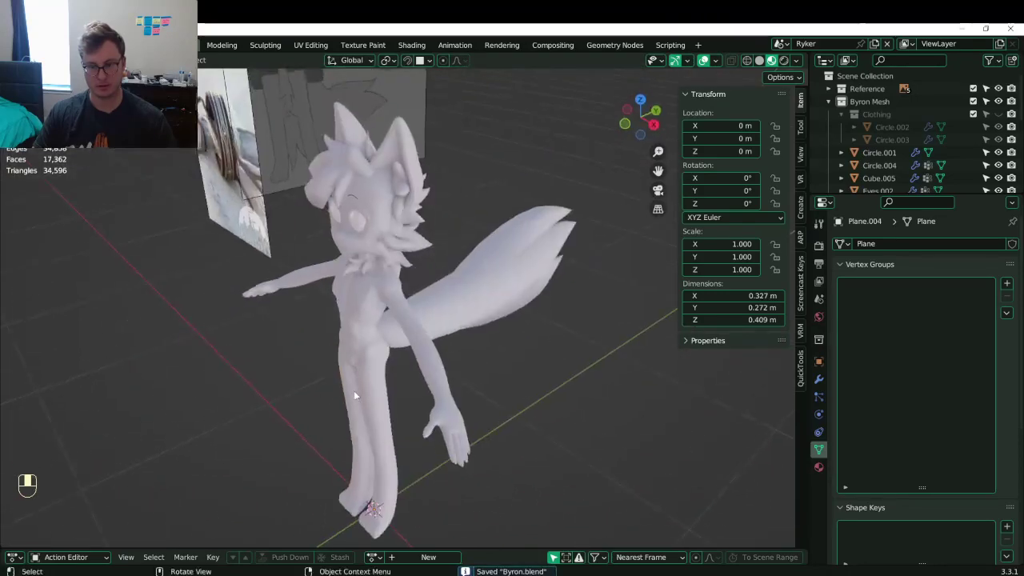
pyautogui.keyDown('shift'); pyautogui.moveTo(356, 308); pyautogui.dragTo(381, 365, button='middle'); pyautogui.keyUp('shift')
pyautogui.scroll(4, 384, 352)
pyautogui.moveTo(386, 328); pyautogui.dragTo(452, 308, button='middle')
pyautogui.keyDown('shift'); pyautogui.moveTo(420, 324); pyautogui.dragTo(470, 244, button='middle'); pyautogui.keyUp('shift')
pyautogui.scroll(5, 464, 400)
# Edit the eyebrow line above the eye, delete its vertex second from the outer end, leave Edit Mode and save
pyautogui.click(488, 402)
pyautogui.press('Tab')
pyautogui.press('Tab')
pyautogui.click(470, 228)
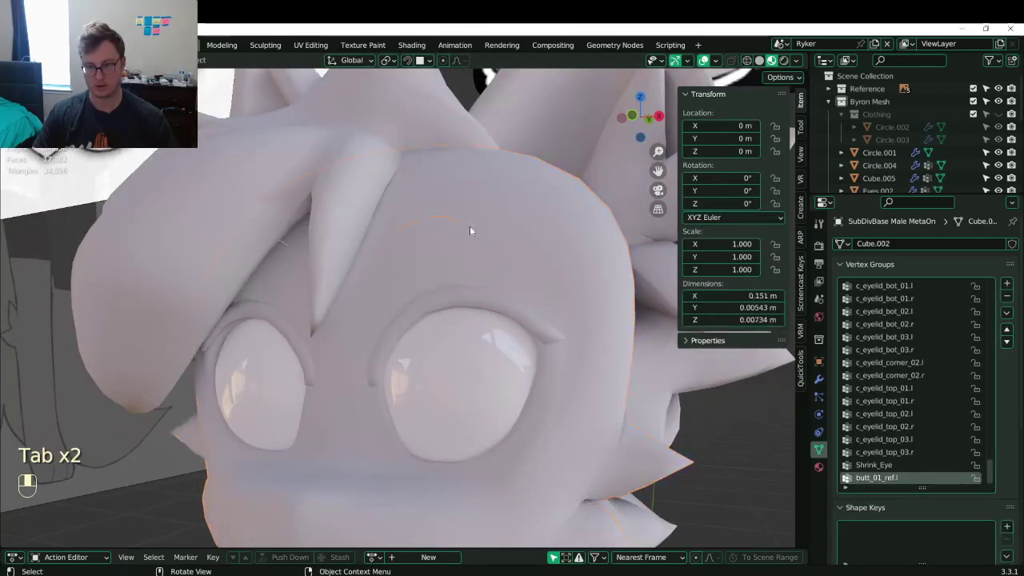
pyautogui.press('Tab')
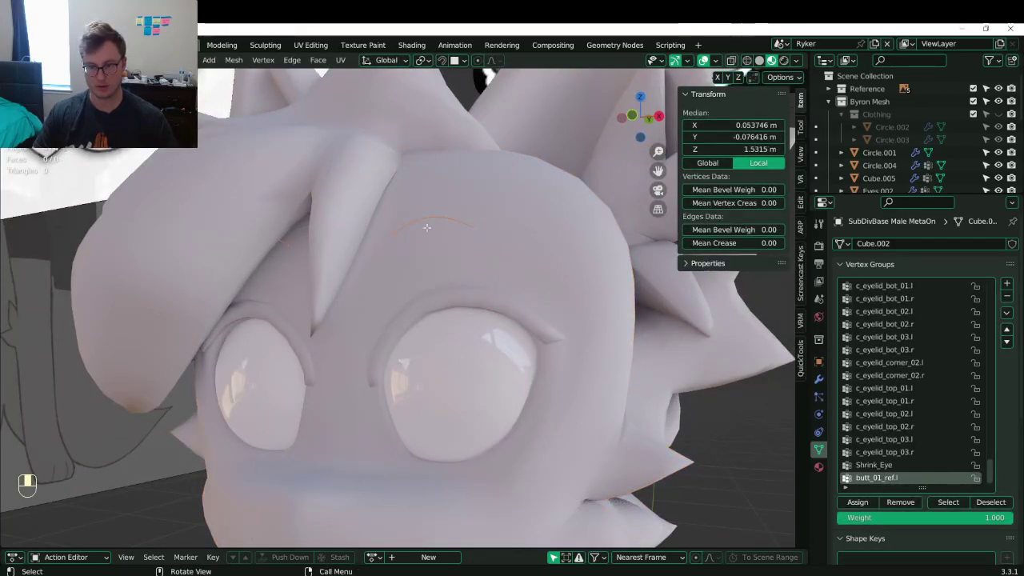
pyautogui.click(449, 216)
pyautogui.press('x')
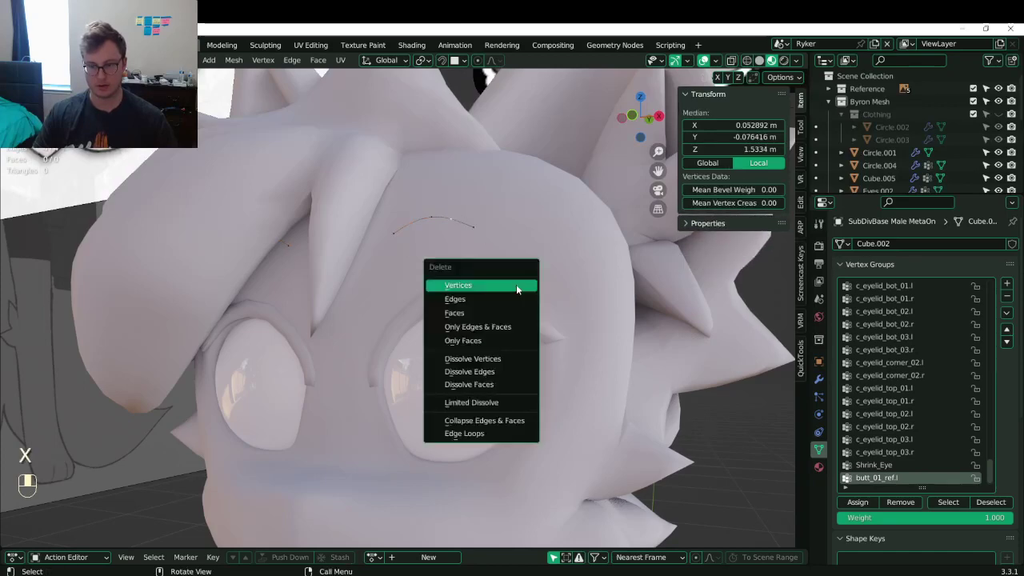
pyautogui.click(516, 286)
pyautogui.press('Tab')
pyautogui.scroll(-6, 503, 272)
pyautogui.hotkey('ctrl', 's')
# Select the small loose fur piece between the legs and try rotating it in Object Mode
pyautogui.scroll(-4, 440, 316)
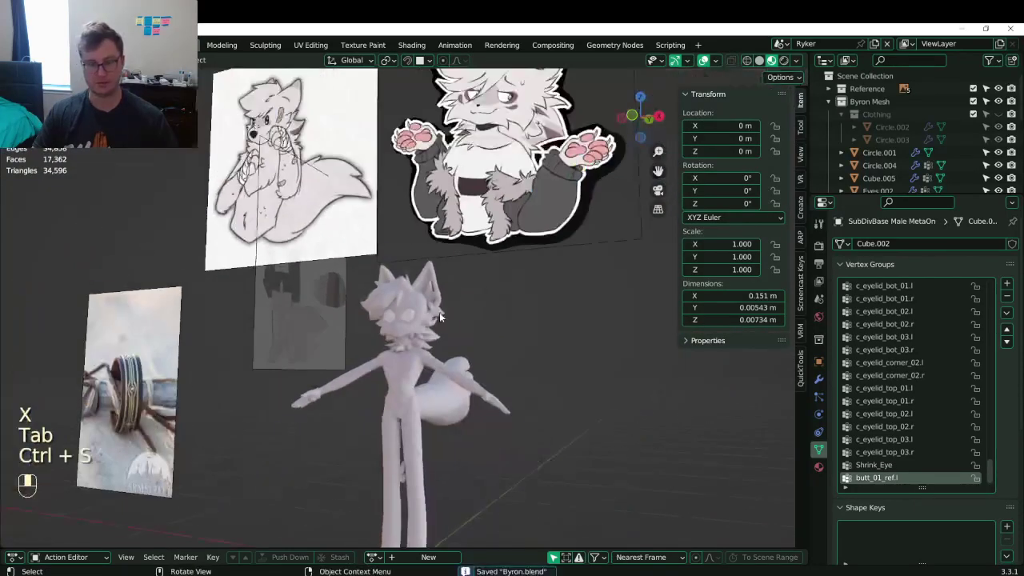
pyautogui.keyDown('shift'); pyautogui.moveTo(415, 365); pyautogui.dragTo(399, 296, button='middle'); pyautogui.keyUp('shift')
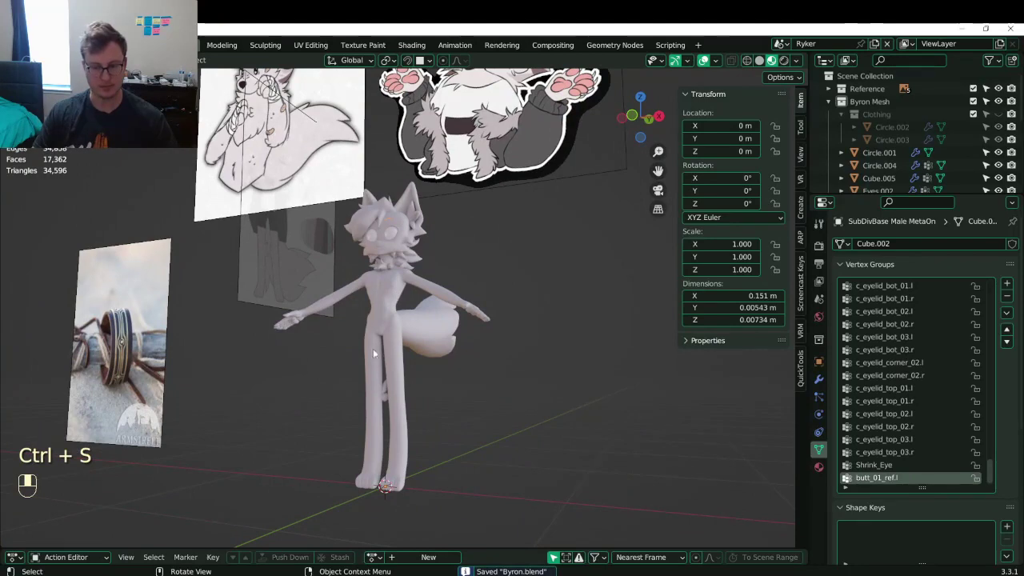
pyautogui.keyDown('alt'); pyautogui.moveTo(373, 348); pyautogui.dragTo(424, 354, button='middle'); pyautogui.keyUp('alt')
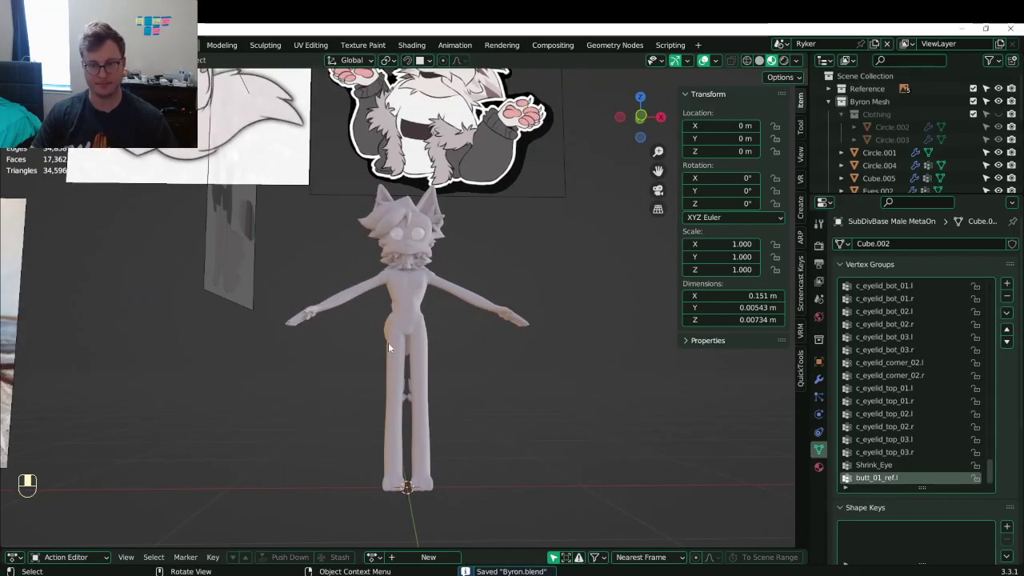
pyautogui.press('KP_1')
pyautogui.scroll(5, 388, 342)
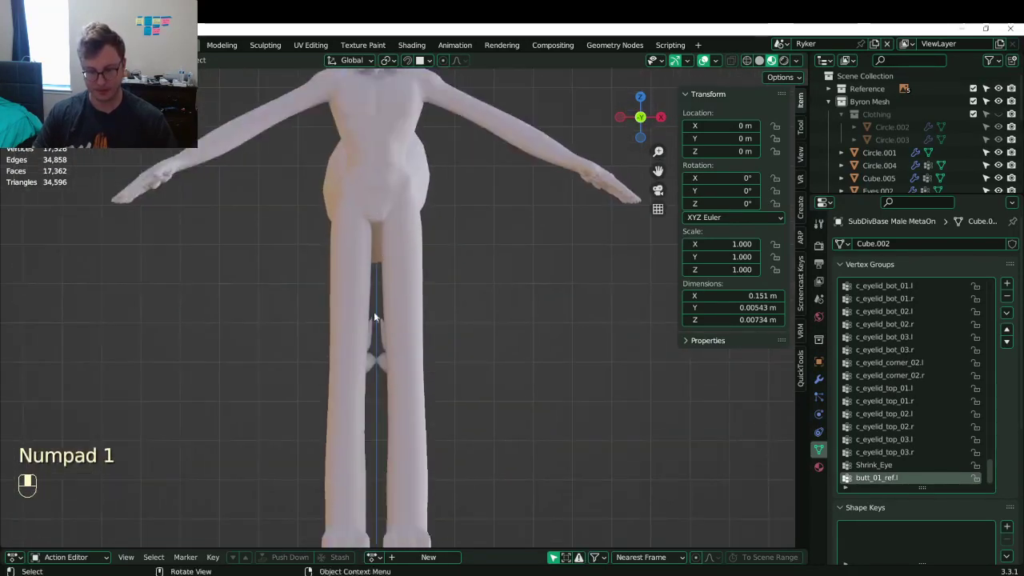
pyautogui.moveTo(373, 316); pyautogui.dragTo(418, 324, button='middle')
pyautogui.click(353, 335)
pyautogui.press('r')
pyautogui.click(427, 361)
# Rotate all geometry of the loose fur piece by -31.5° about the Z axis in Edit Mode
pyautogui.press('Tab')
pyautogui.press('a')
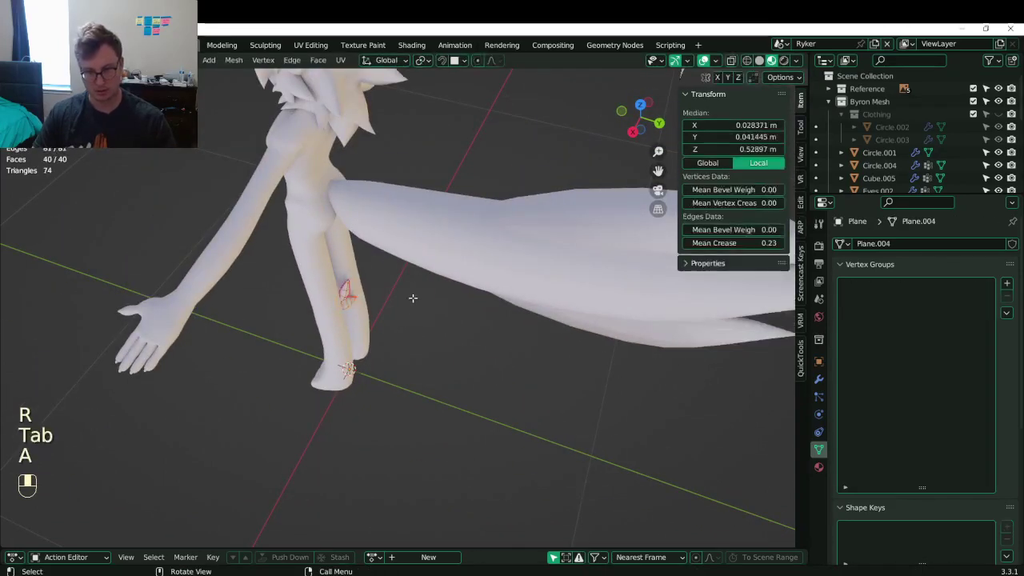
pyautogui.press('r')
pyautogui.click(412, 307)
# Reposition the fur piece's geometry against the back of the leg with axis-constrained moves, including about 0.014 m along X
pyautogui.press('g')
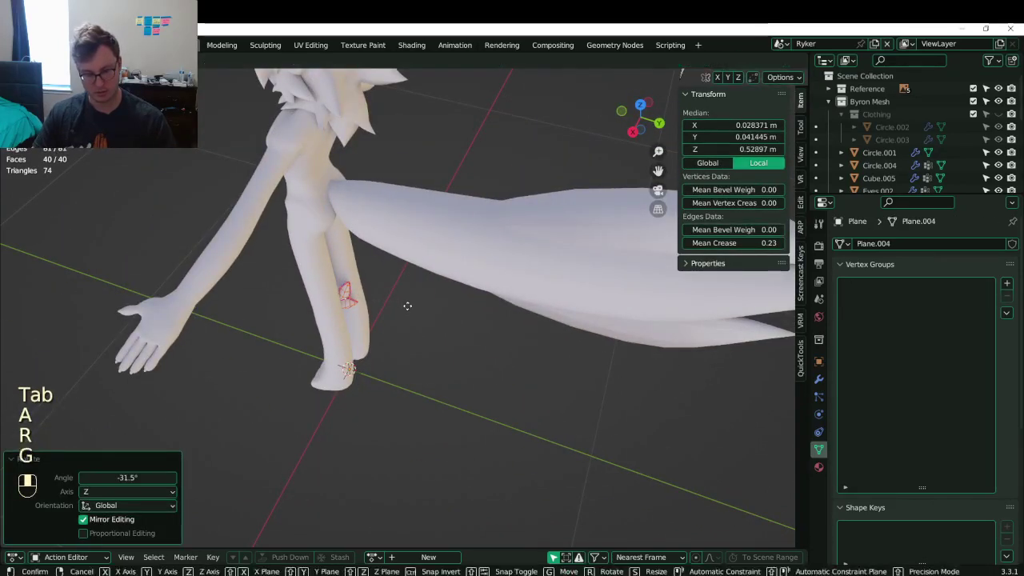
pyautogui.click(412, 302)
pyautogui.press('g')
pyautogui.click(412, 304)
pyautogui.press('g')
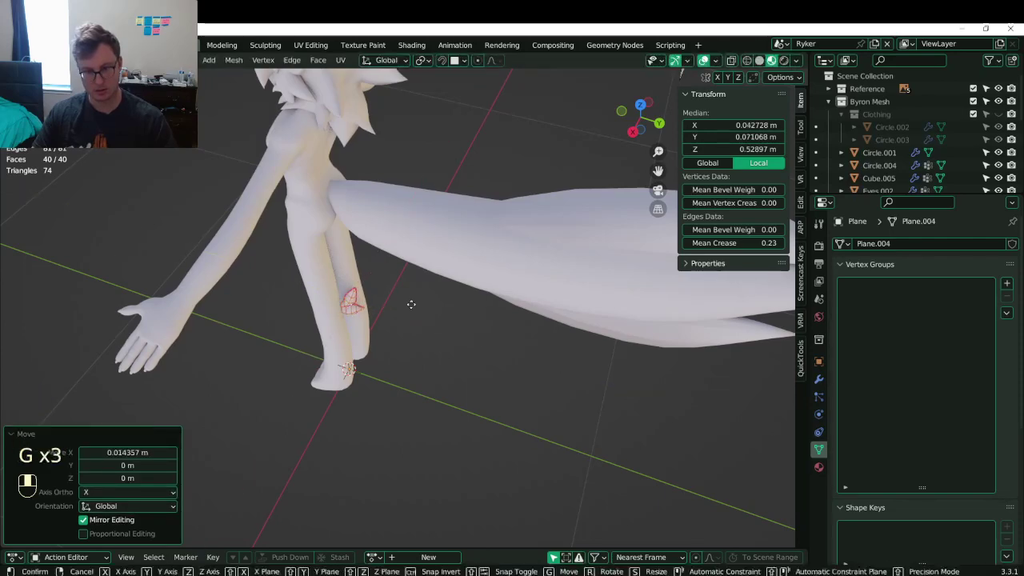
pyautogui.middleClick(411, 304)
pyautogui.click(410, 303)
# Scale the fur piece's geometry to fit the leg, leave Edit Mode and check its placement from behind
pyautogui.press('s')
pyautogui.click(414, 297)
pyautogui.moveTo(411, 296); pyautogui.dragTo(249, 336, button='middle')
pyautogui.press('Tab')
pyautogui.scroll(-5, 512, 255)
pyautogui.scroll(5, 402, 335)
pyautogui.moveTo(470, 297); pyautogui.dragTo(384, 303, button='middle')
pyautogui.scroll(4, 384, 302)
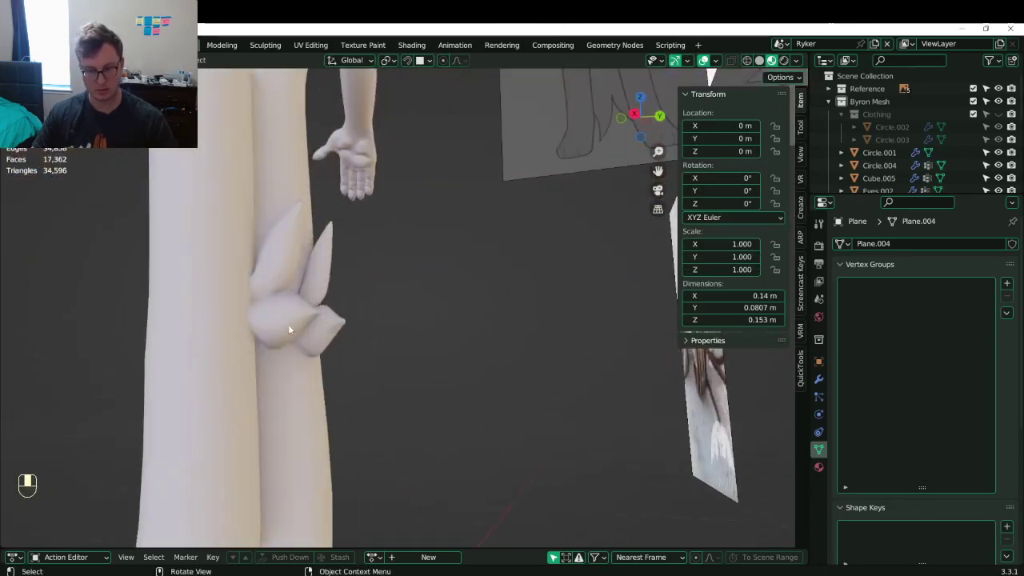
# Lower the centre-seam vertex on the underside of the lower fur tuft along Z, then leave Edit Mode
pyautogui.press('Tab')
pyautogui.click(308, 314)
pyautogui.press('KP_Decimal')
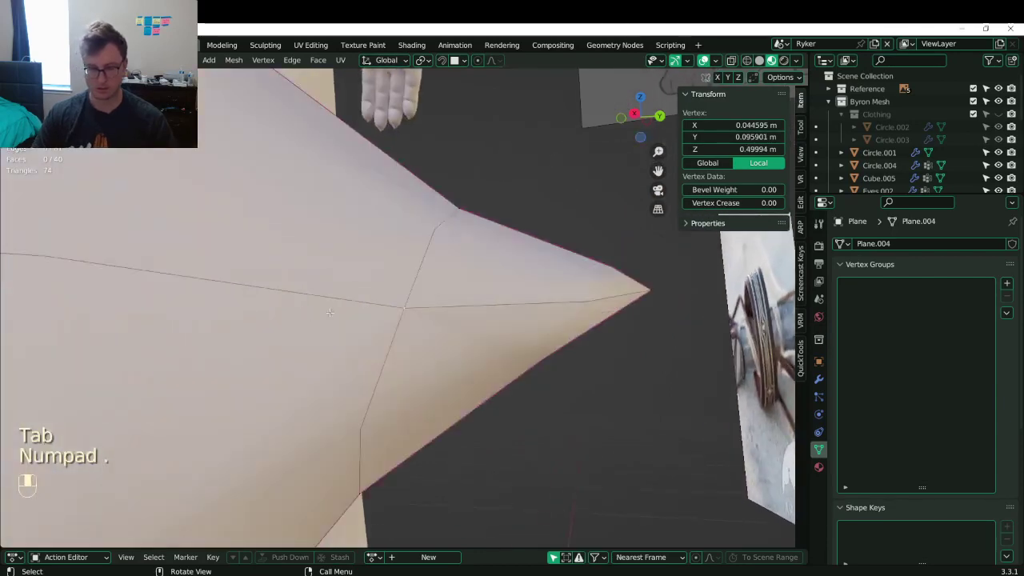
pyautogui.moveTo(308, 315); pyautogui.dragTo(459, 353, button='middle')
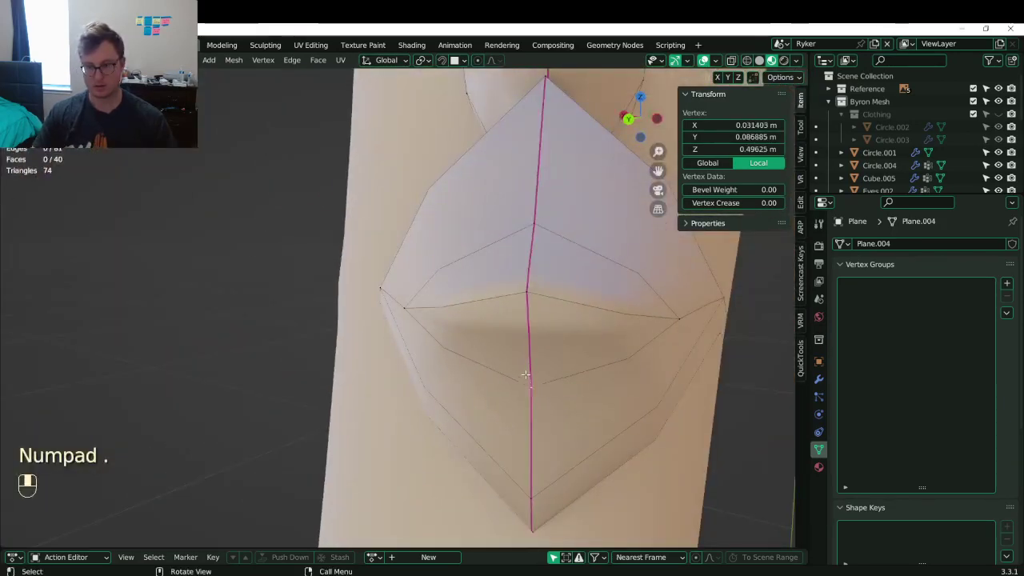
pyautogui.press('g')
pyautogui.press('z')
pyautogui.click(518, 420)
pyautogui.scroll(-4, 512, 356)
pyautogui.moveTo(410, 237); pyautogui.dragTo(449, 390, button='middle')
pyautogui.moveTo(360, 192); pyautogui.dragTo(432, 196, button='middle')
pyautogui.keyDown('shift'); pyautogui.moveTo(428, 160); pyautogui.dragTo(448, 352, button='middle'); pyautogui.keyUp('shift')
pyautogui.press('Tab')
# Save the file after checking the whole character, and unhide the Clothing collection
pyautogui.scroll(-9, 443, 291)
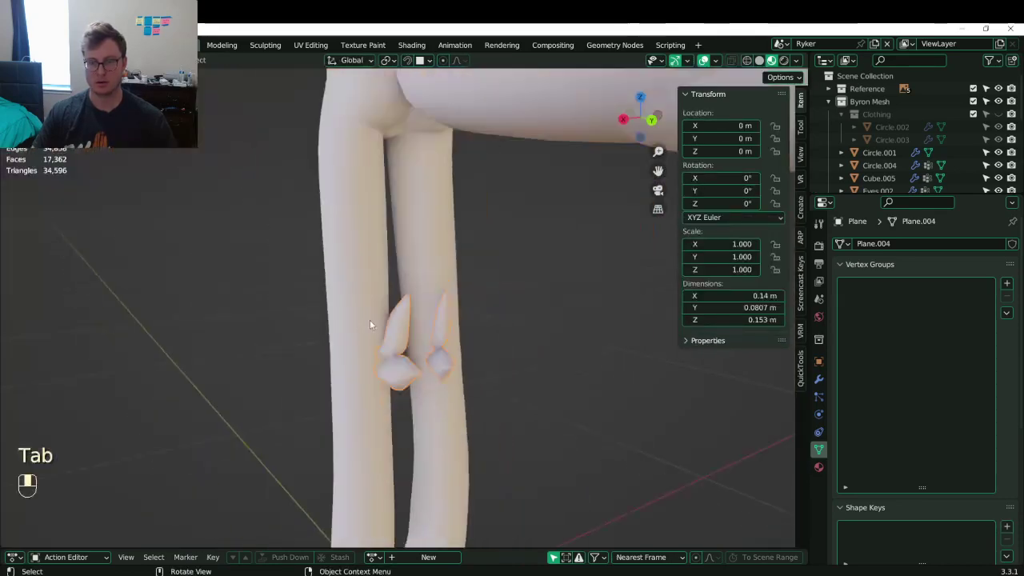
pyautogui.moveTo(370, 324); pyautogui.dragTo(507, 315, button='middle')
pyautogui.hotkey('ctrl', 's')
pyautogui.keyDown('shift'); pyautogui.moveTo(416, 320); pyautogui.dragTo(462, 348, button='middle'); pyautogui.keyUp('shift')
pyautogui.scroll(-6, 448, 336)
pyautogui.keyDown('shift'); pyautogui.moveTo(402, 296); pyautogui.dragTo(404, 340, button='middle'); pyautogui.keyUp('shift')
pyautogui.moveTo(384, 344); pyautogui.dragTo(421, 359, button='middle')
pyautogui.hotkey('ctrl', 's')
pyautogui.keyDown('shift'); pyautogui.moveTo(404, 298); pyautogui.dragTo(407, 348, button='middle'); pyautogui.keyUp('shift')
pyautogui.moveTo(451, 391); pyautogui.dragTo(430, 386, button='middle')
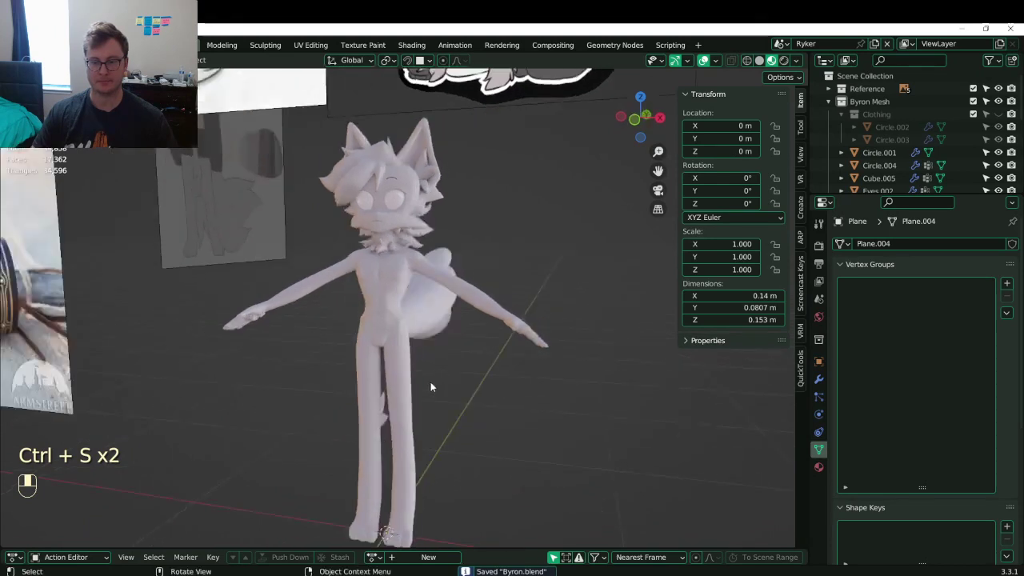
pyautogui.click(998, 114)
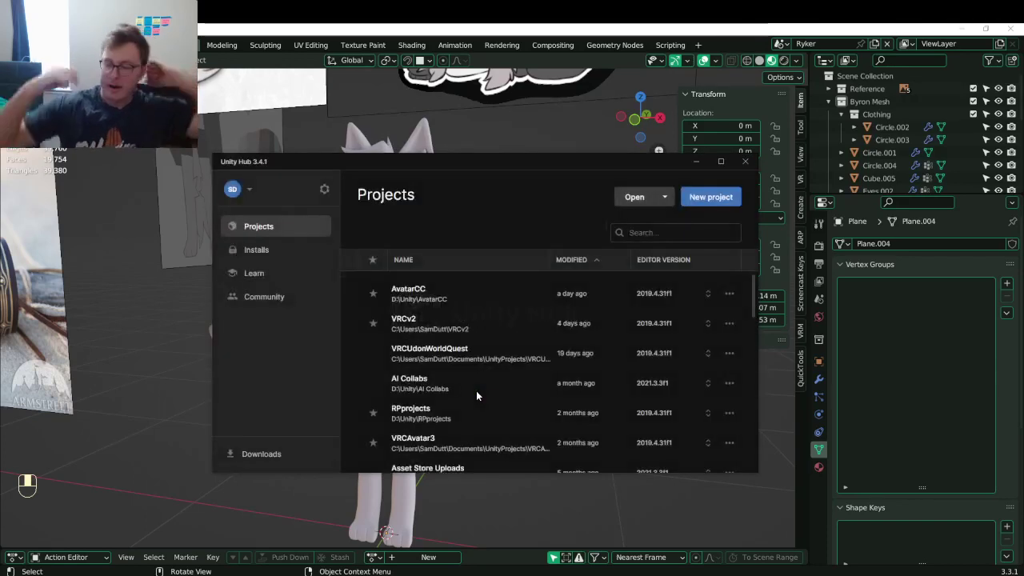
# Switch to Unity Hub and open the AvatarCC project
pyautogui.click(468, 308)
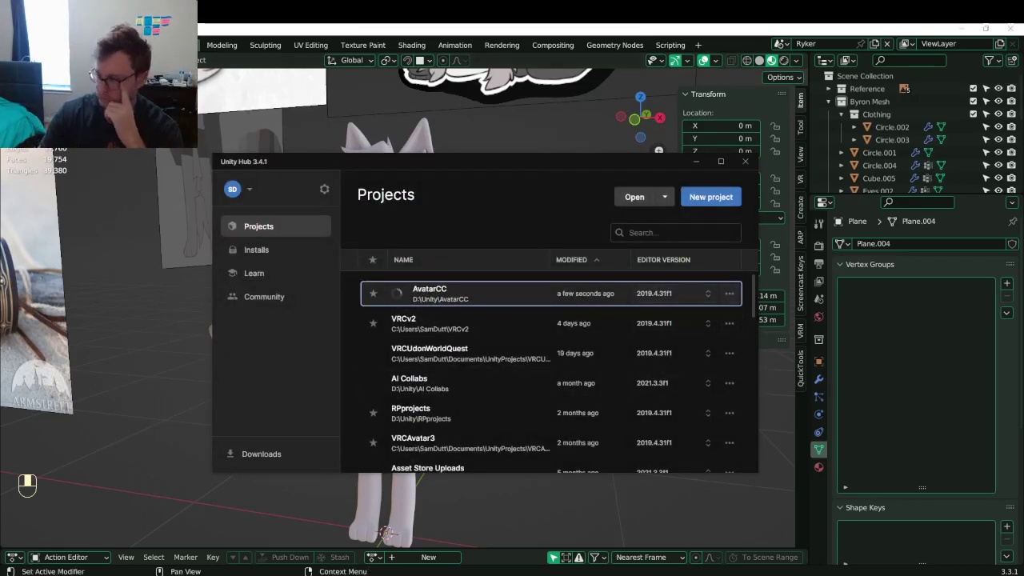